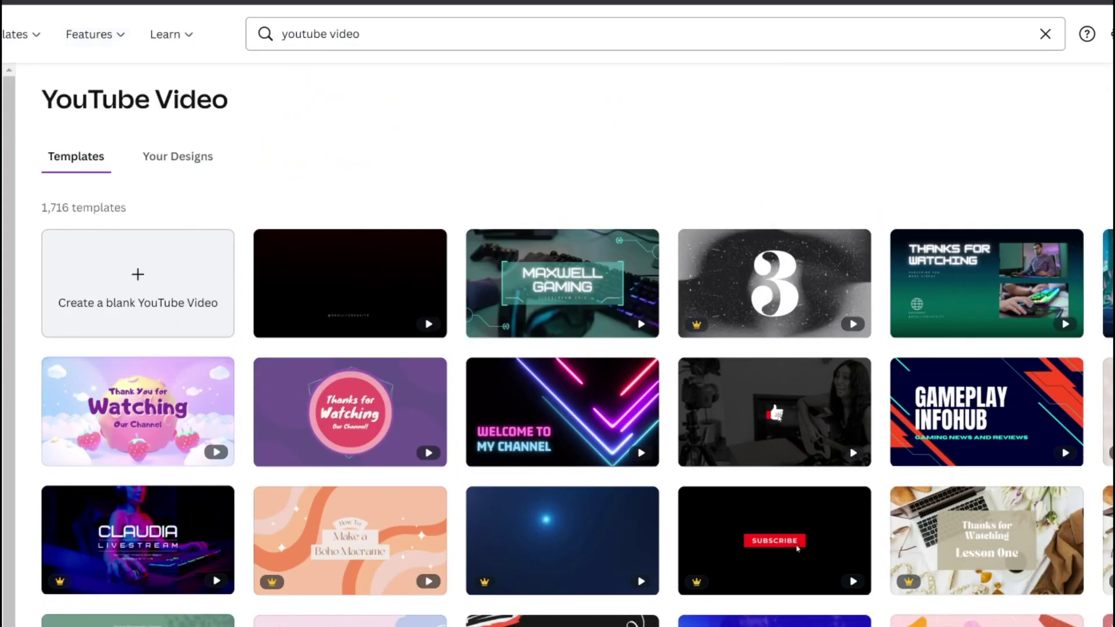
Step: Search the YouTube Video templates and start a blank YouTube Video design
left_click(441, 31)
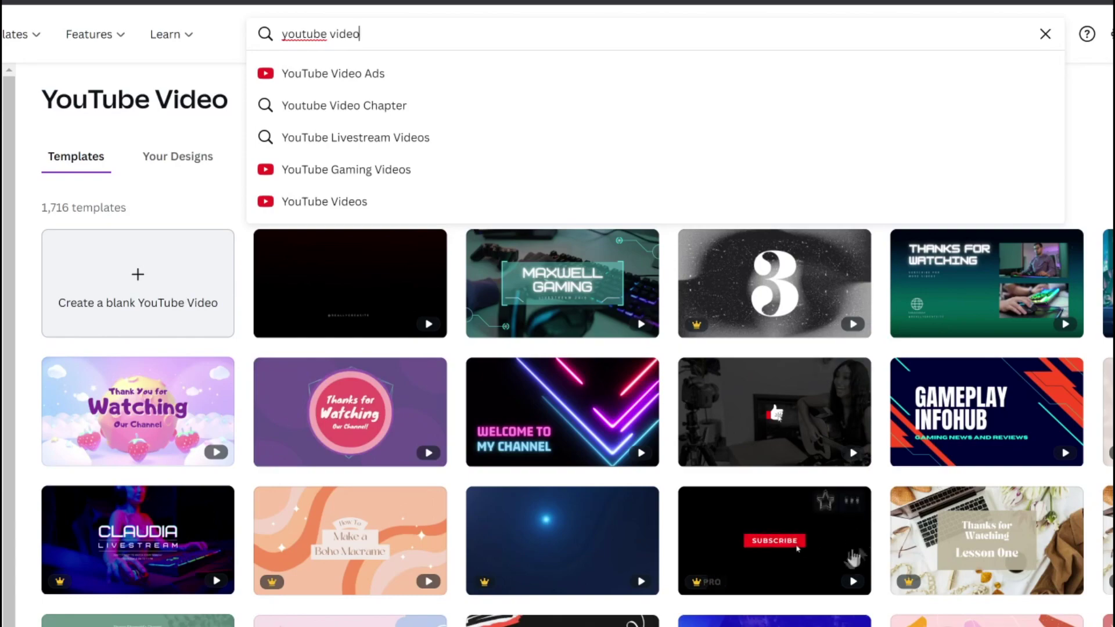
scroll(349, 580, "down", 2)
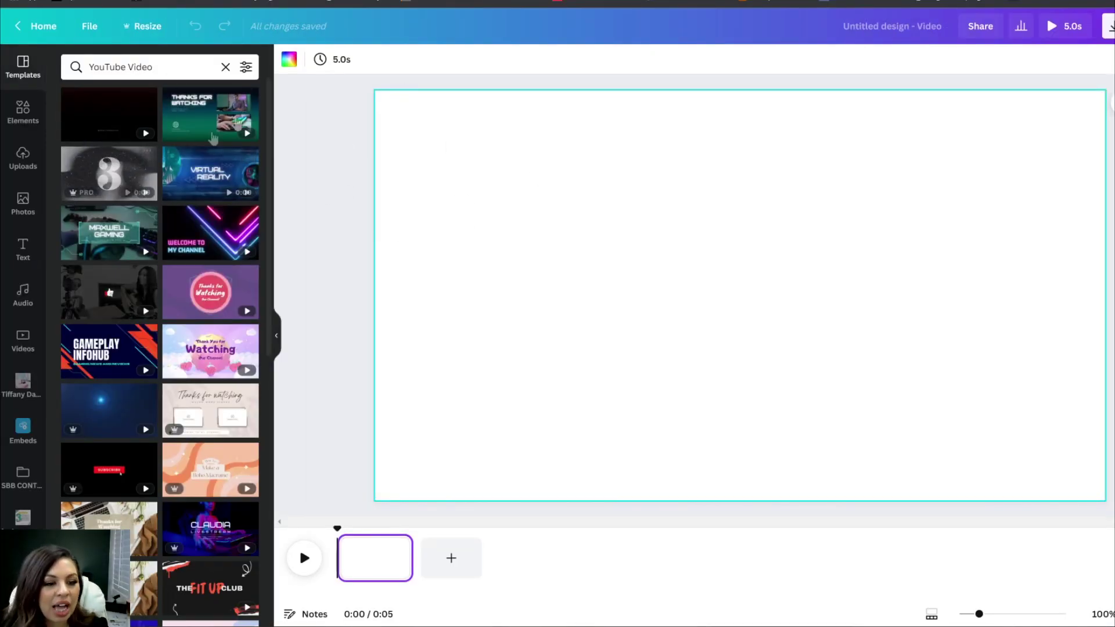
Step: Fill the page background with green #00b140 using the colour code search
left_click(289, 60)
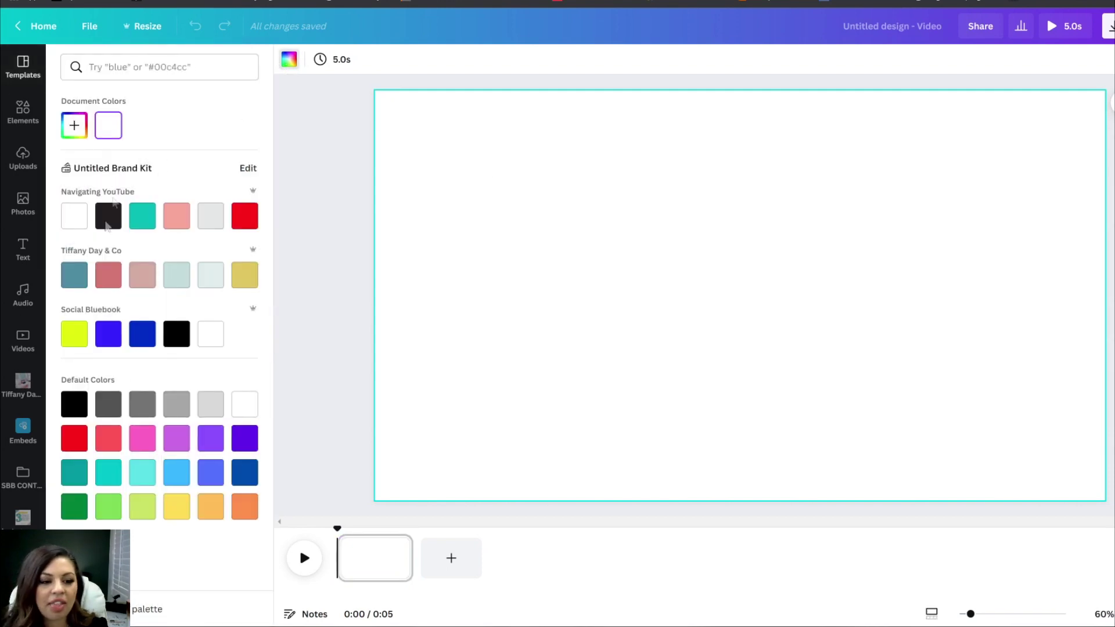
left_click(108, 506)
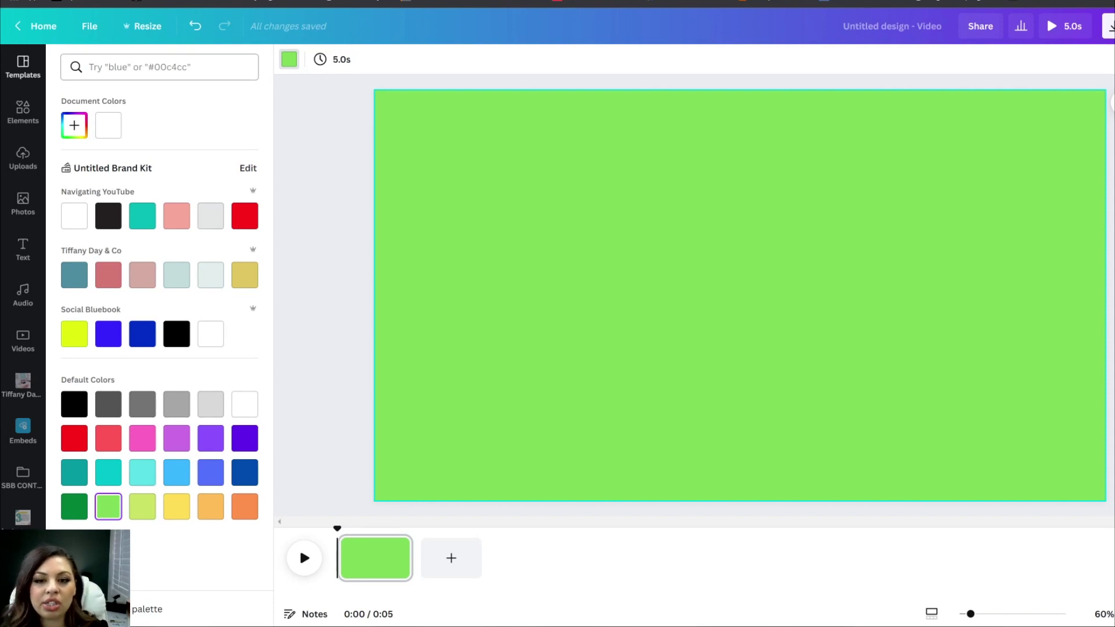
left_click(110, 66)
type("#00b140")
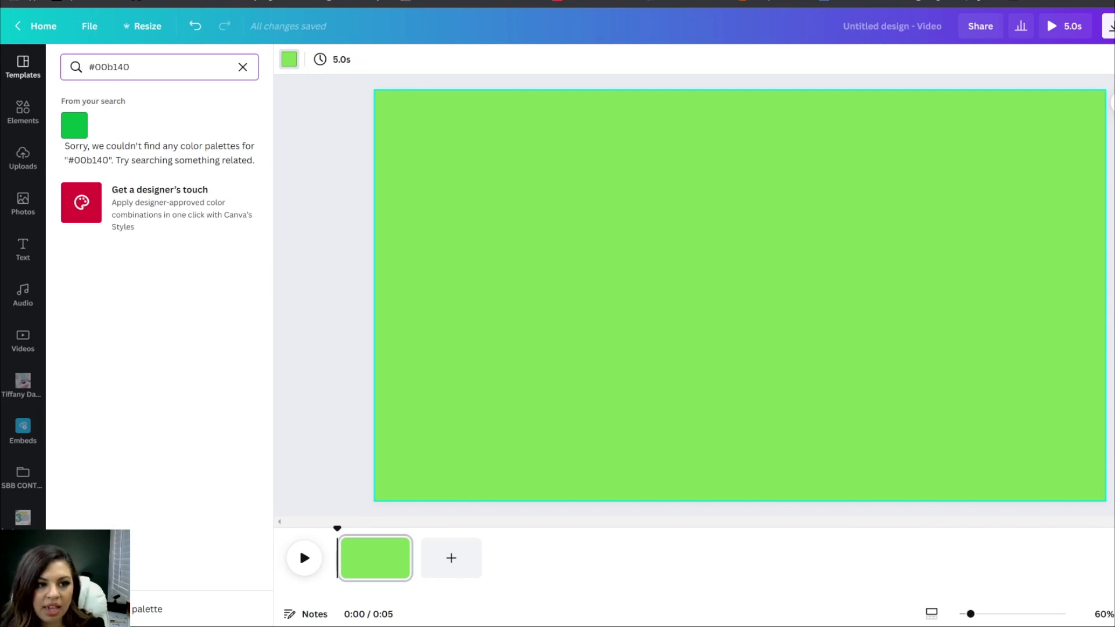
left_click(74, 125)
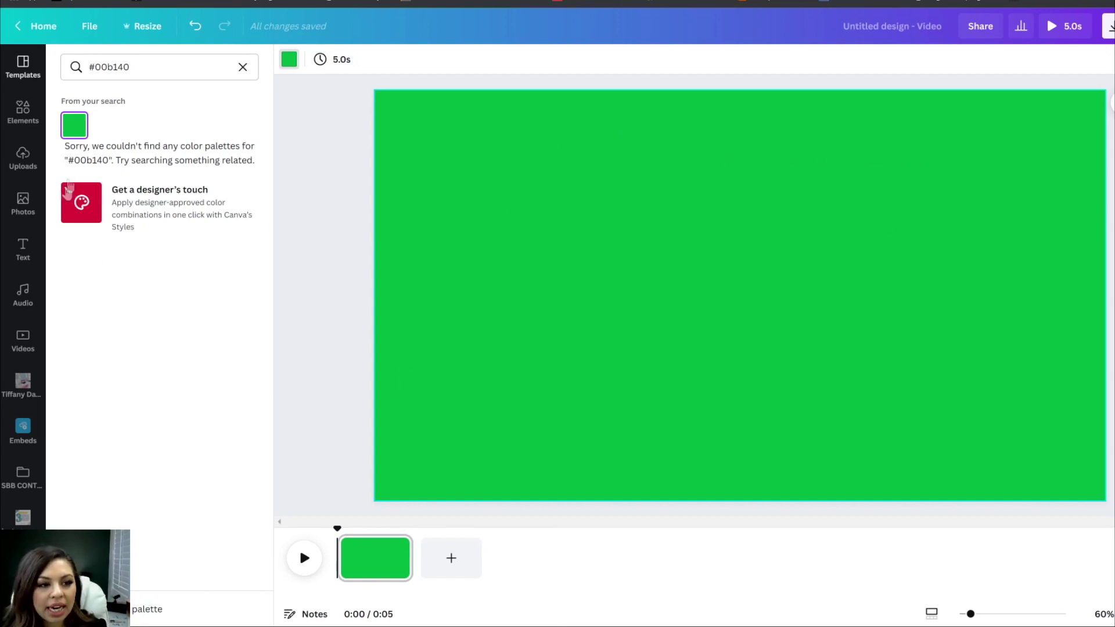
left_click(23, 110)
Step: Search Elements for 'thumbs up' and add the blue thumbs-up graphic to the page
left_click(242, 132)
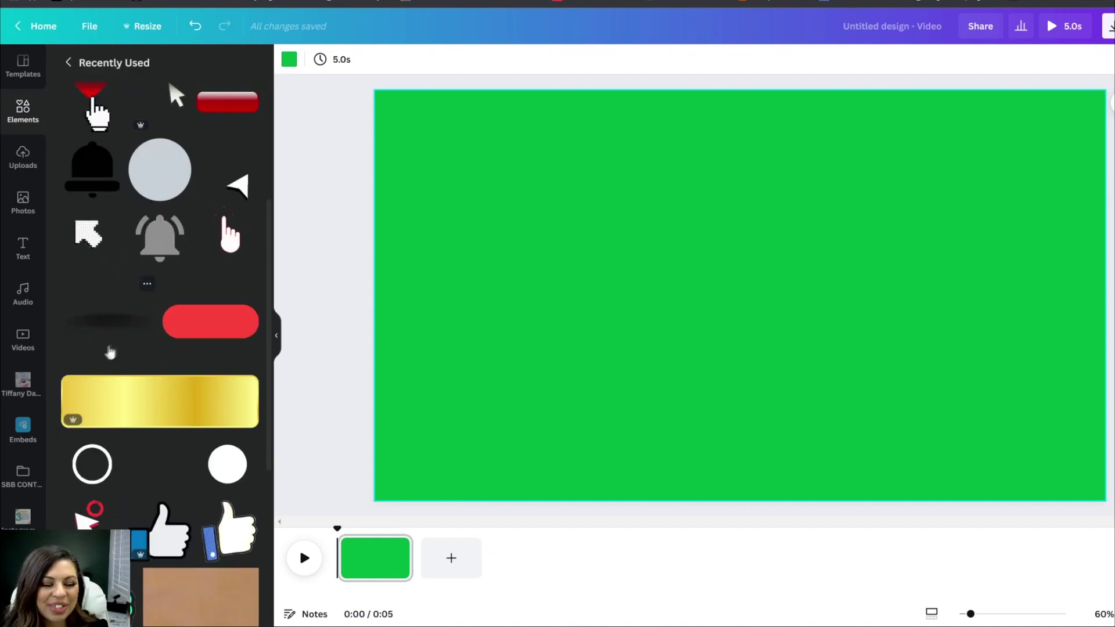
scroll(110, 353, "down", 3)
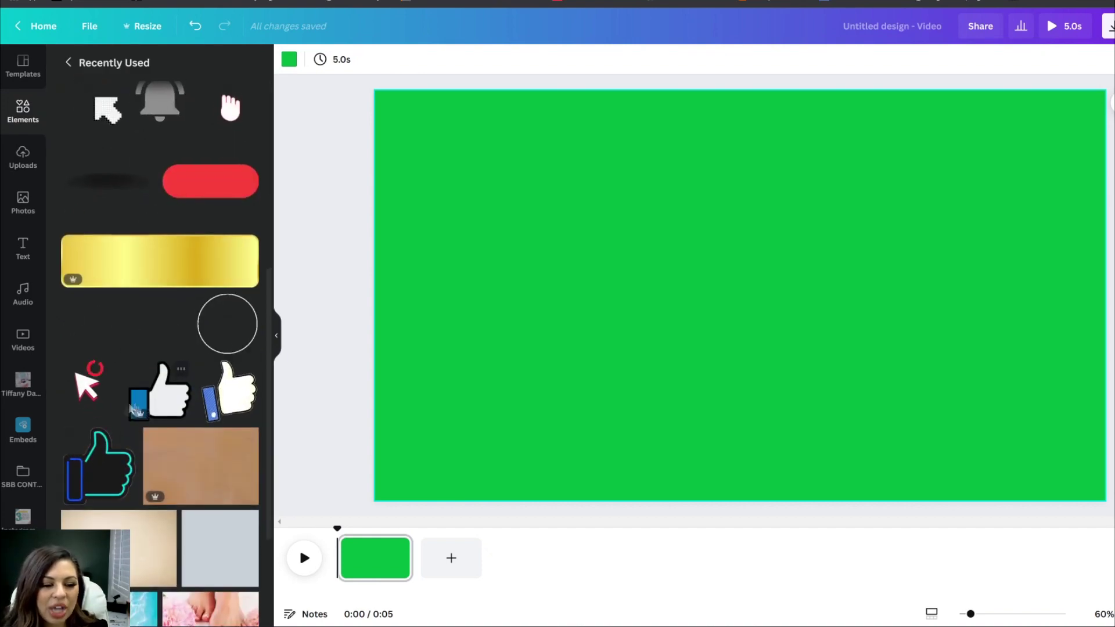
left_click(181, 369)
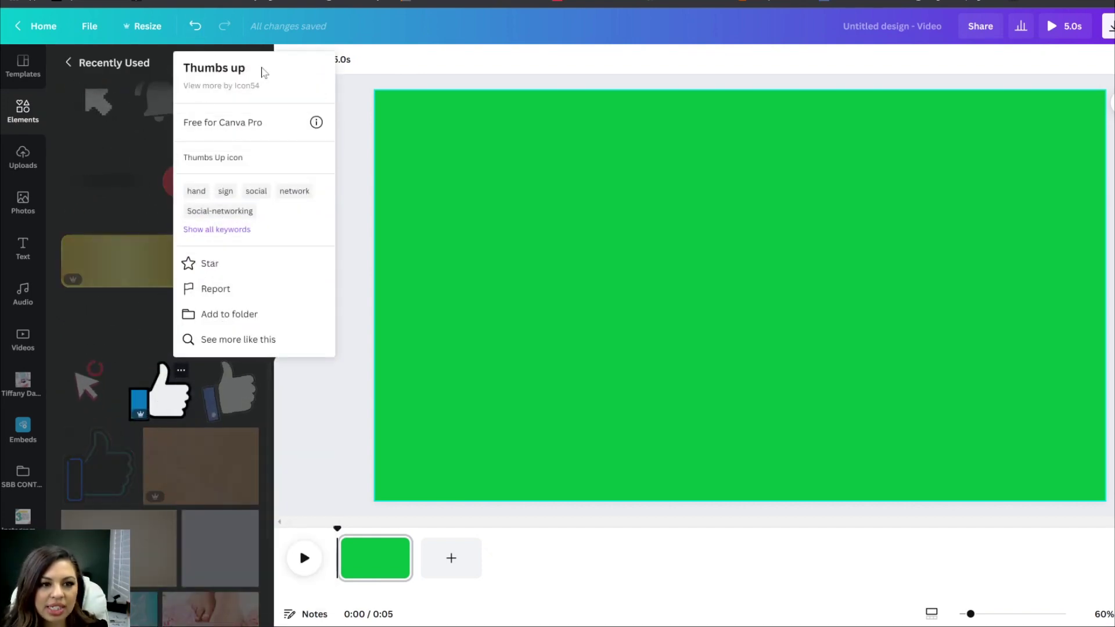
left_click(88, 51)
left_click(145, 67)
type("thumbs up")
key("Return")
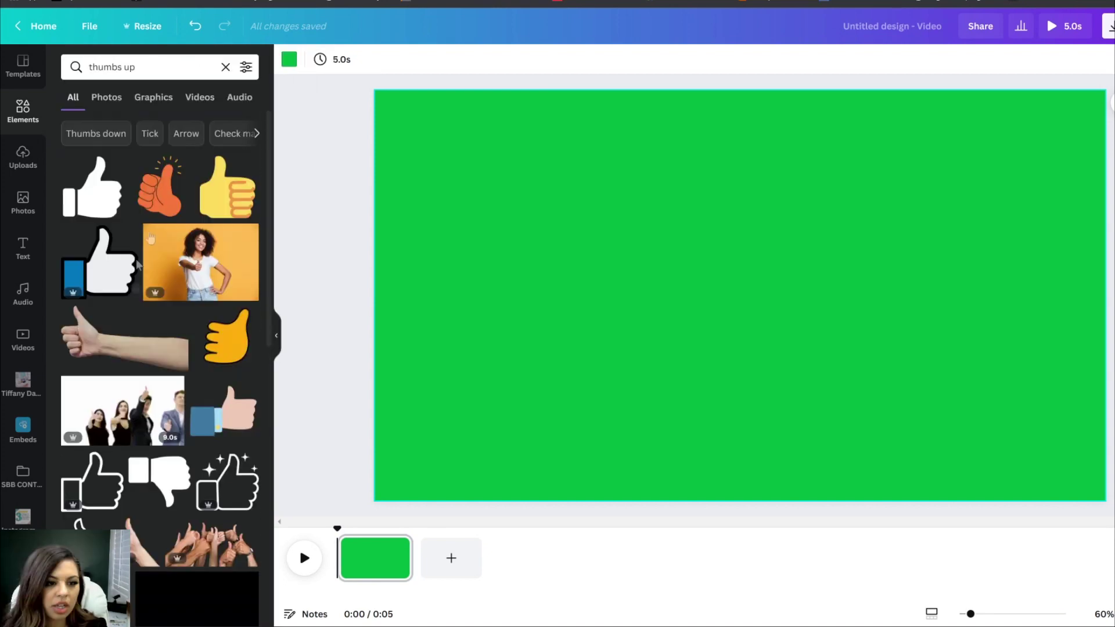
left_click(128, 264)
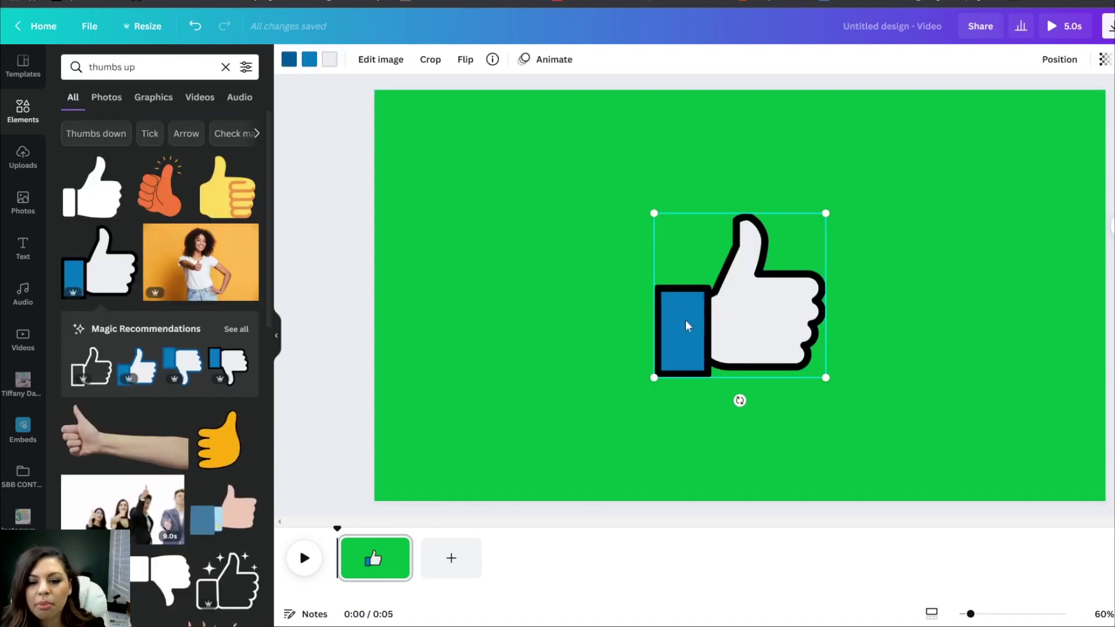
Step: Recolour the thumbs-up's cuff from blue to red
left_click(308, 64)
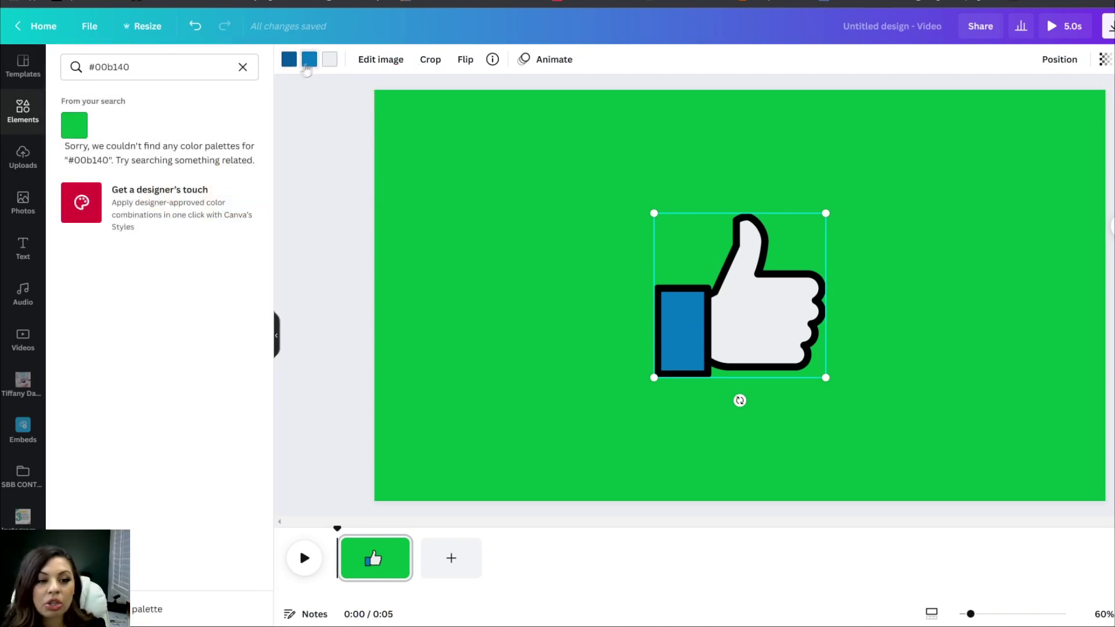
left_click(243, 67)
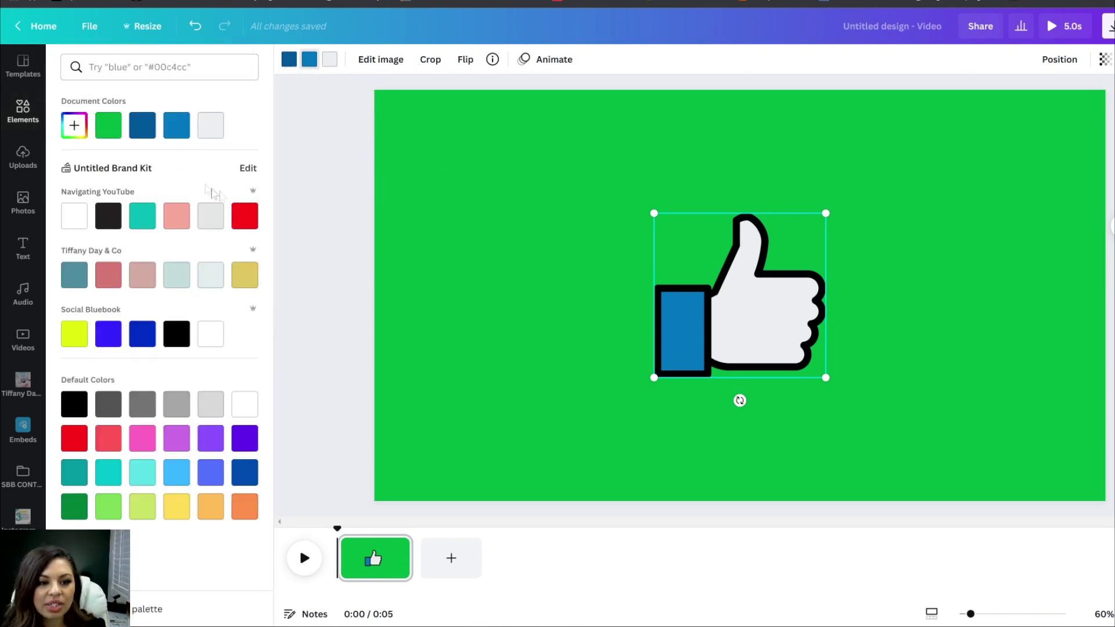
left_click(244, 216)
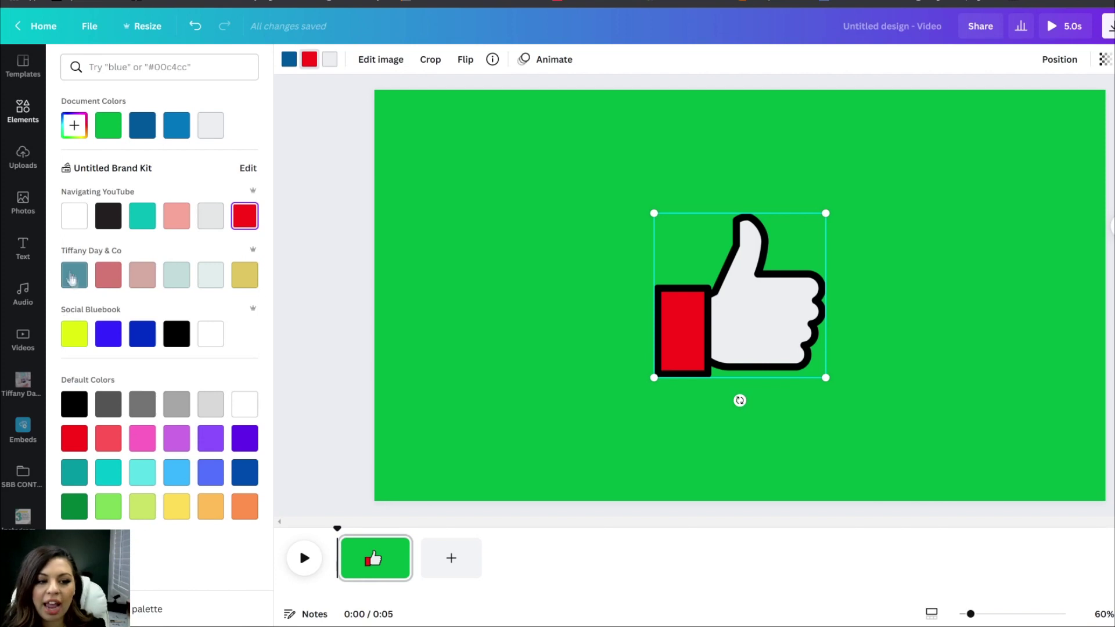
left_click(76, 275)
left_click(245, 216)
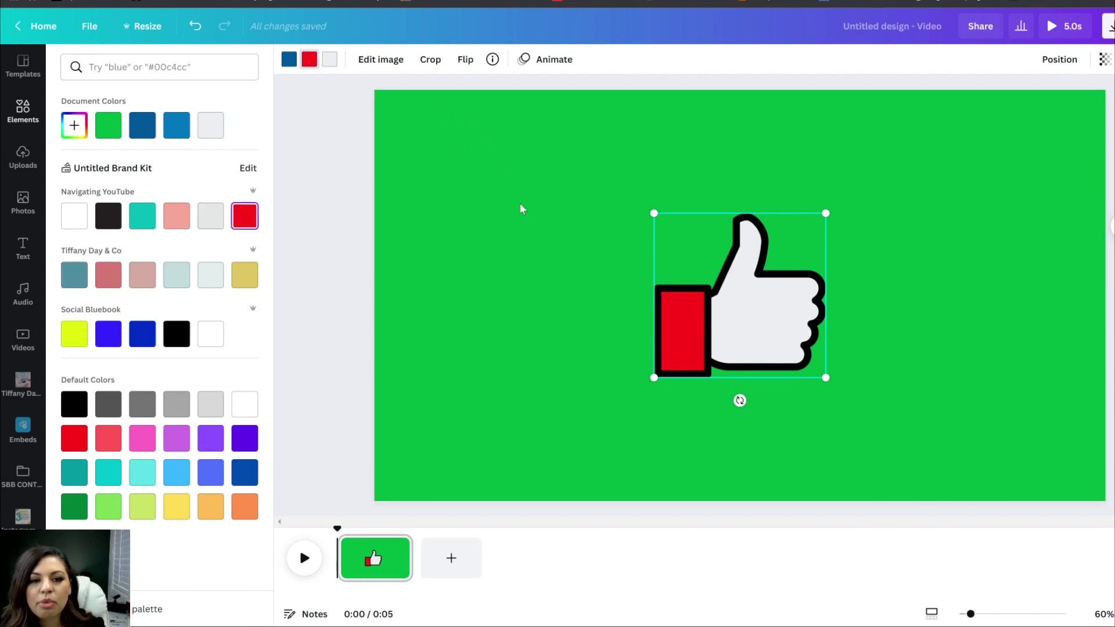
left_click(656, 348)
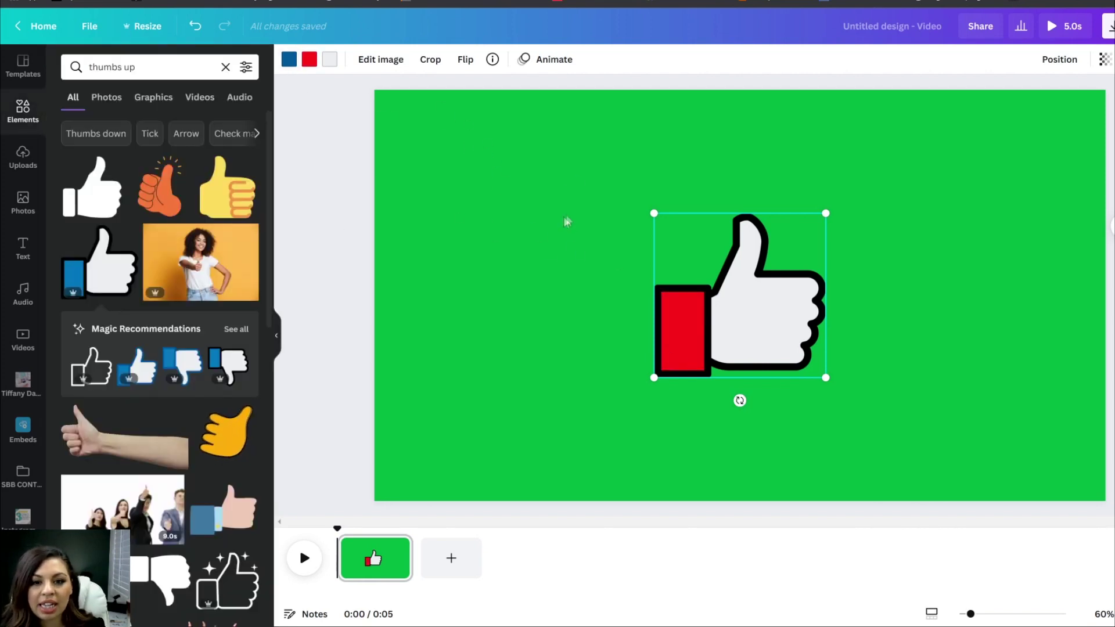
left_click(551, 295)
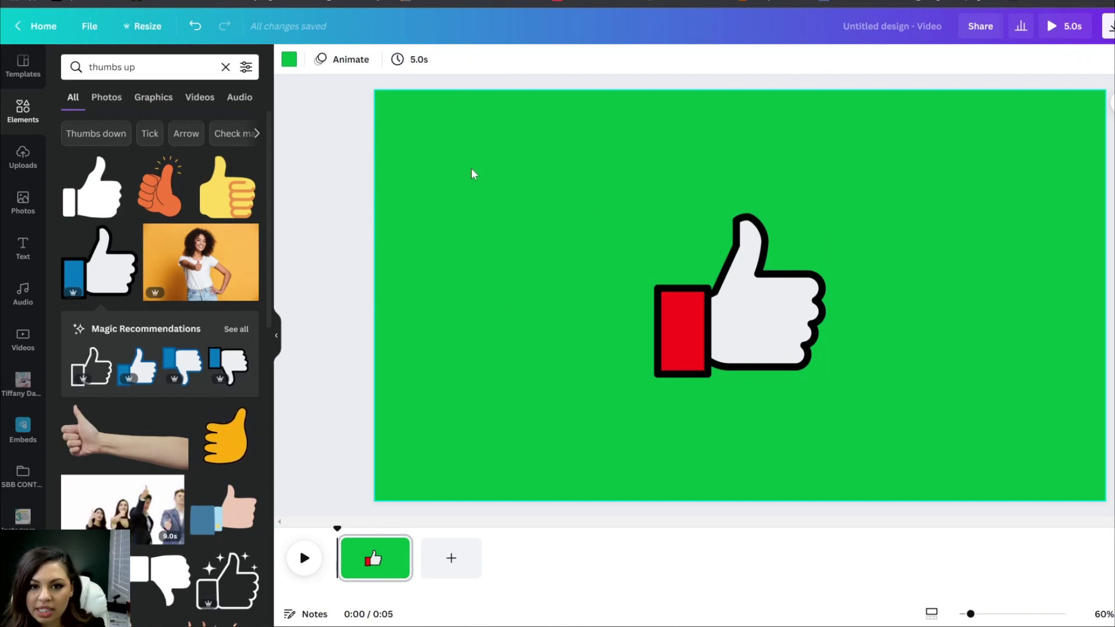
left_click(414, 59)
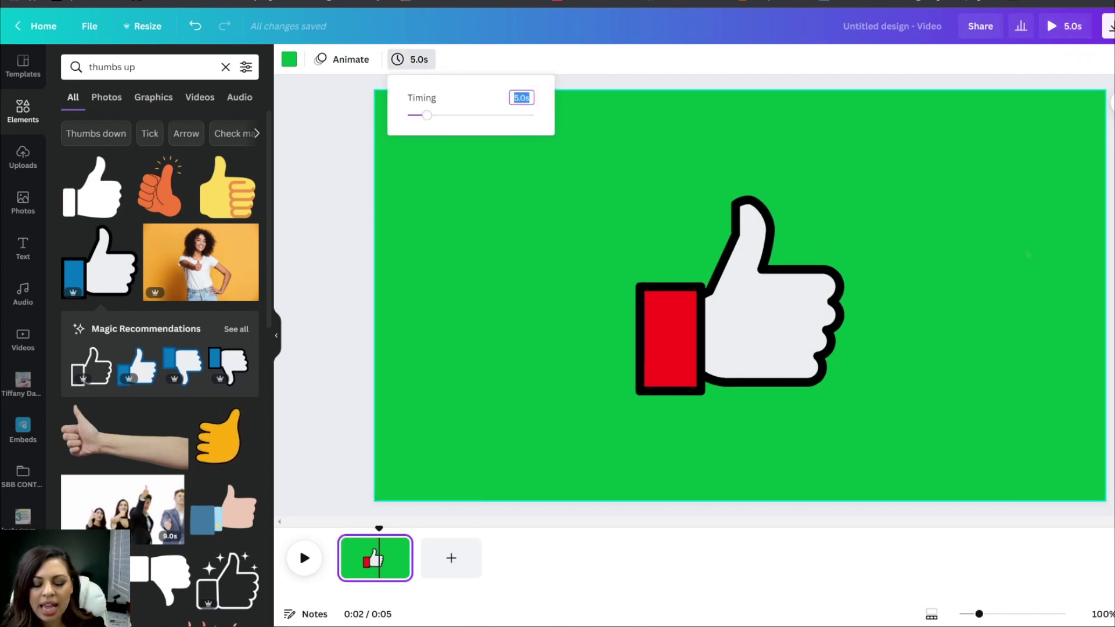
Step: Shorten the page duration to 0.7 seconds and preview the video full screen
left_click(1109, 620)
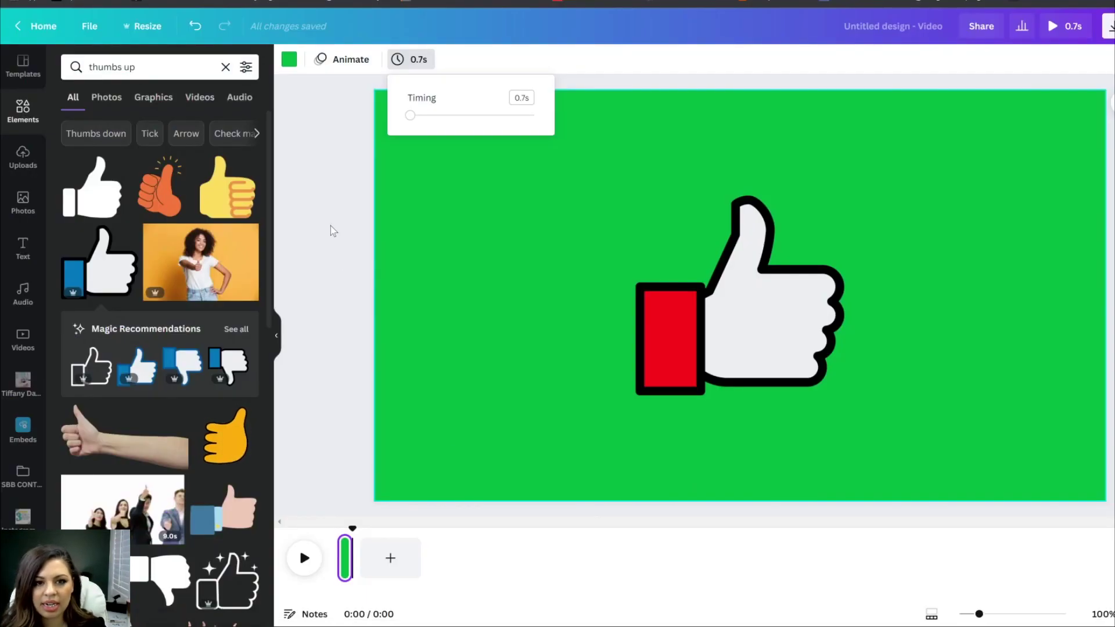
left_click(436, 143)
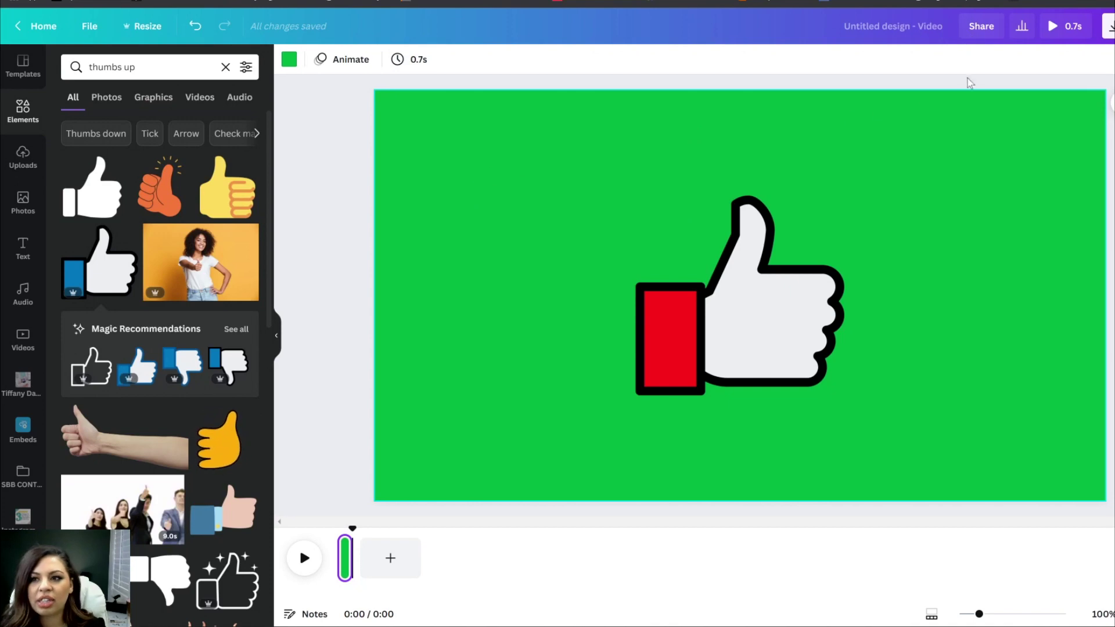
left_click(1073, 29)
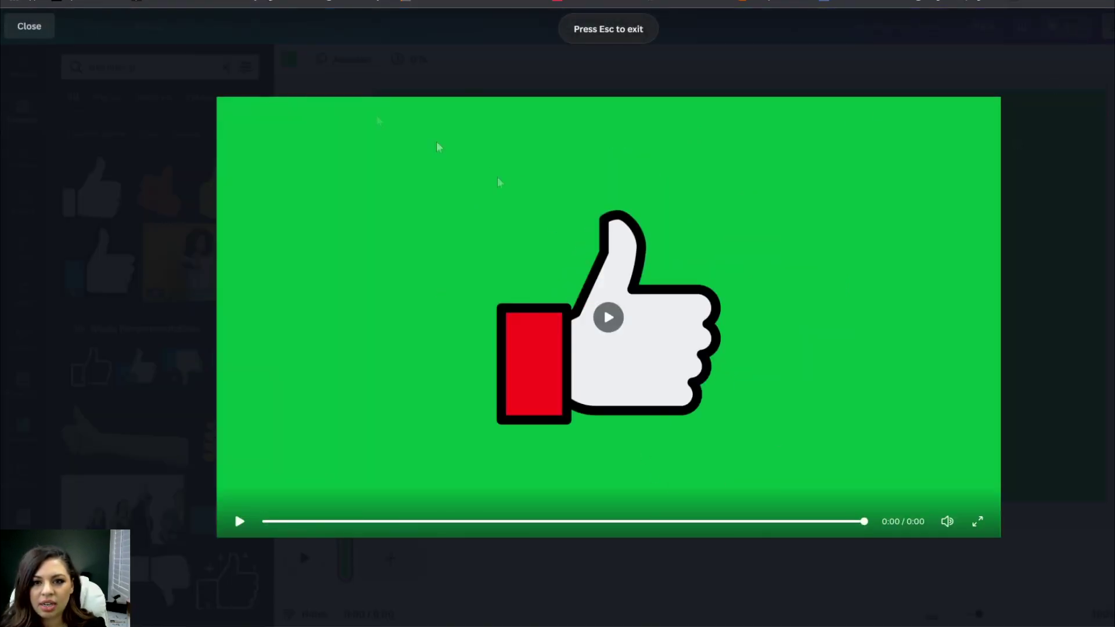
left_click(47, 36)
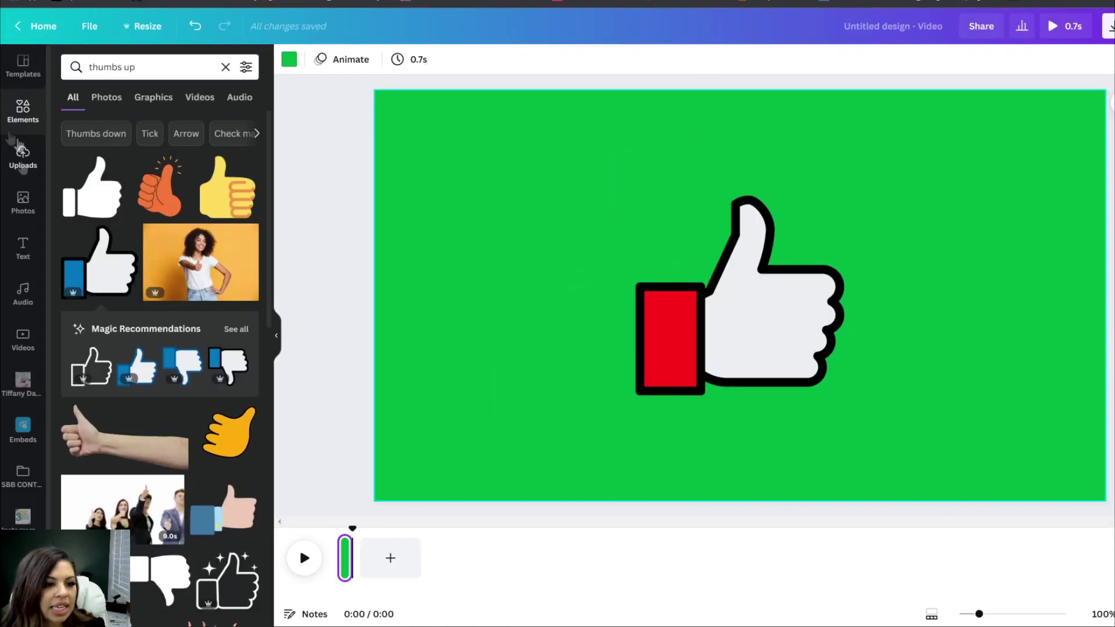
left_click(225, 67)
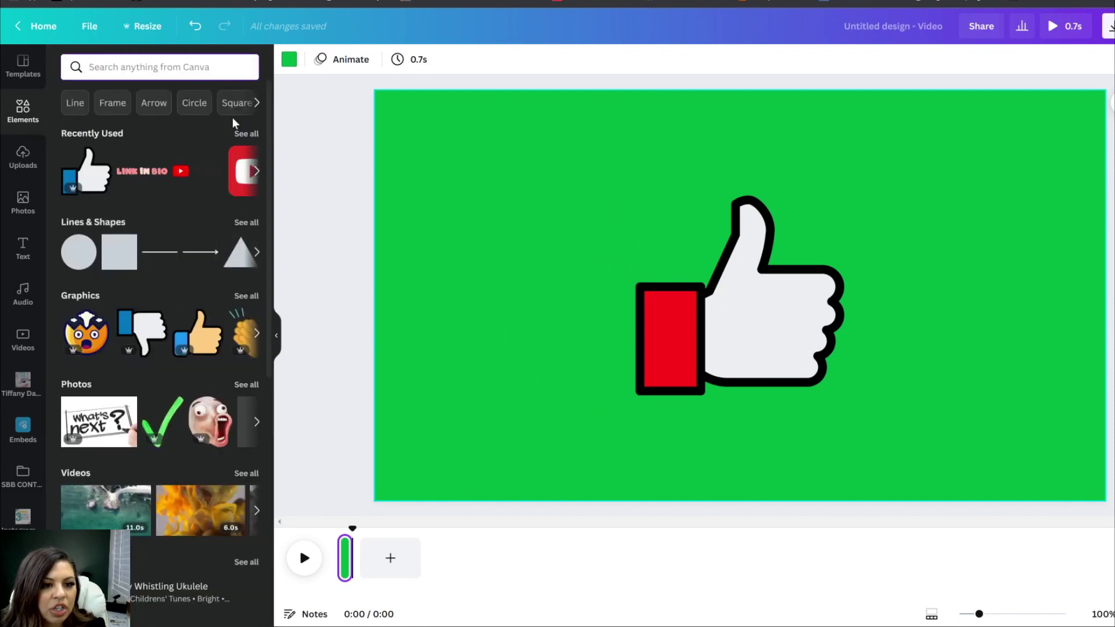
Step: Add the click-cursor graphic from Recently Used and shrink it onto the thumb's lower right
left_click(245, 134)
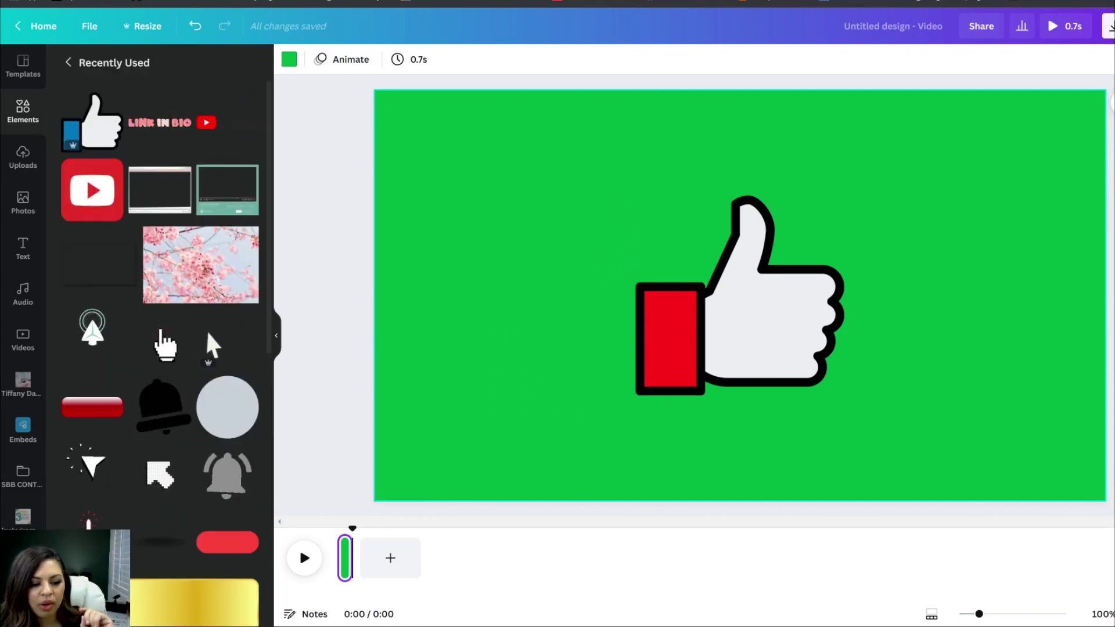
scroll(165, 349, "down", 8)
left_click(82, 287)
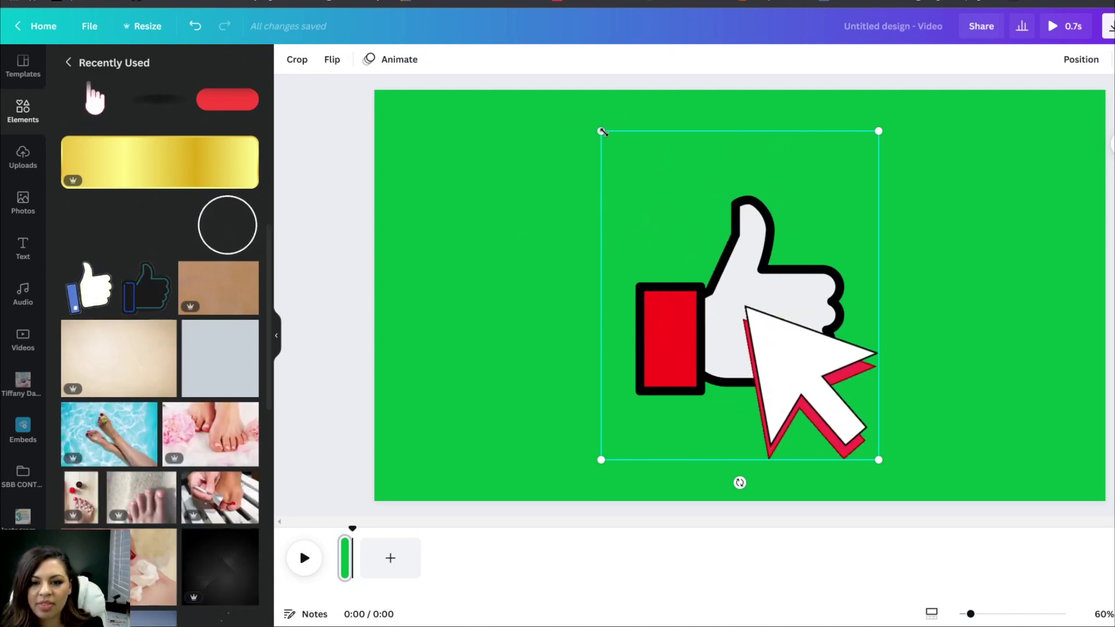
left_click_drag(600, 128, 753, 312)
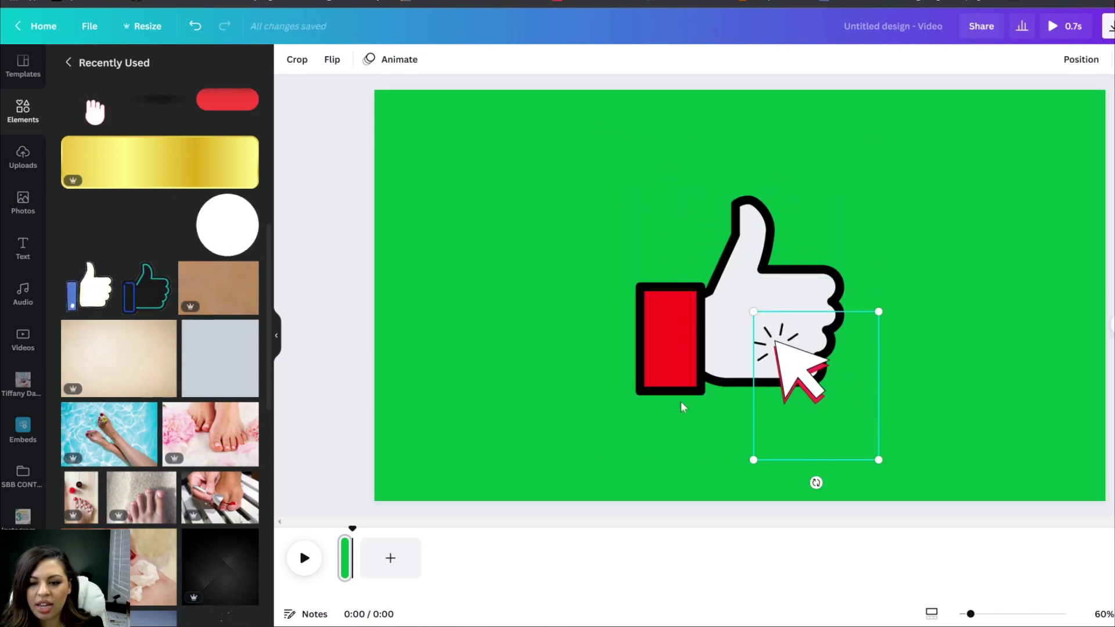
Step: Duplicate the page and delete the cursor from the second page
left_click(344, 562)
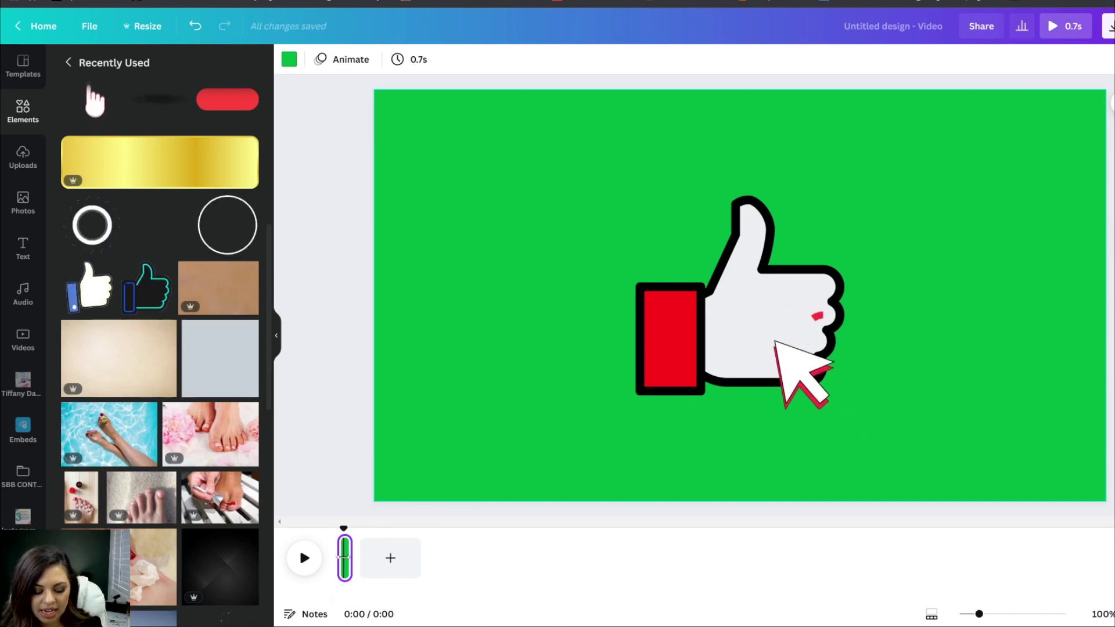
right_click(342, 557)
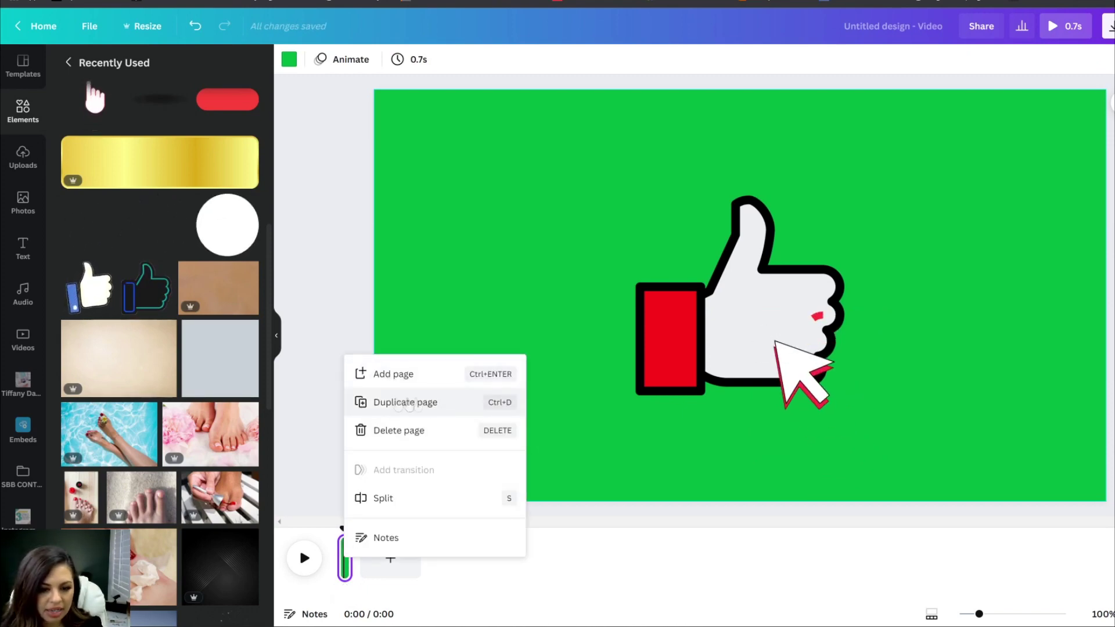
left_click(374, 406)
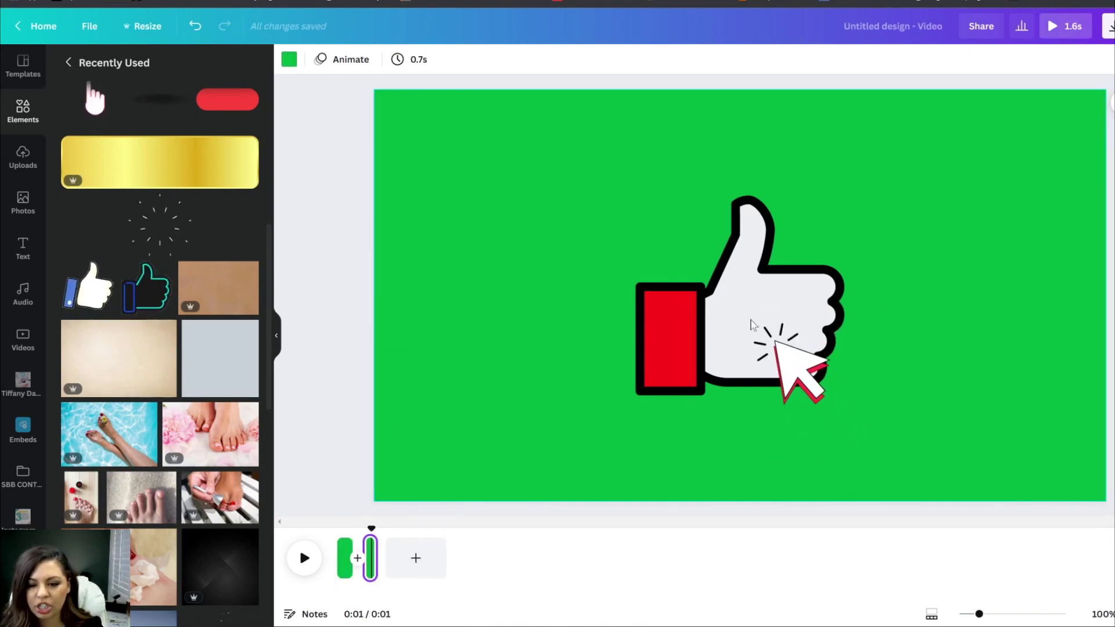
left_click(834, 428)
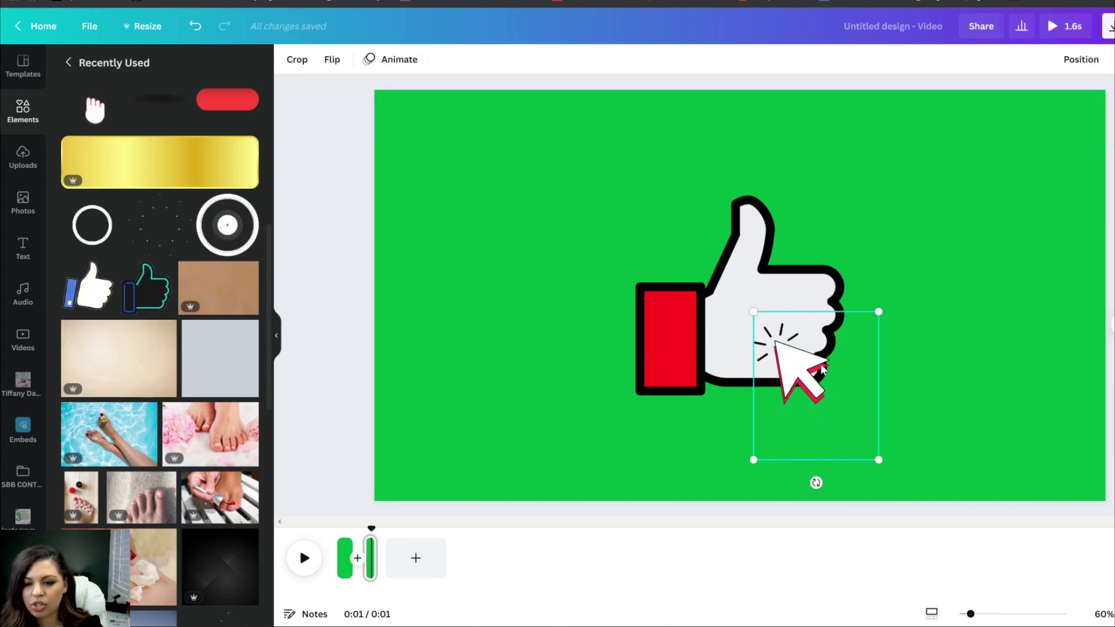
key("Delete")
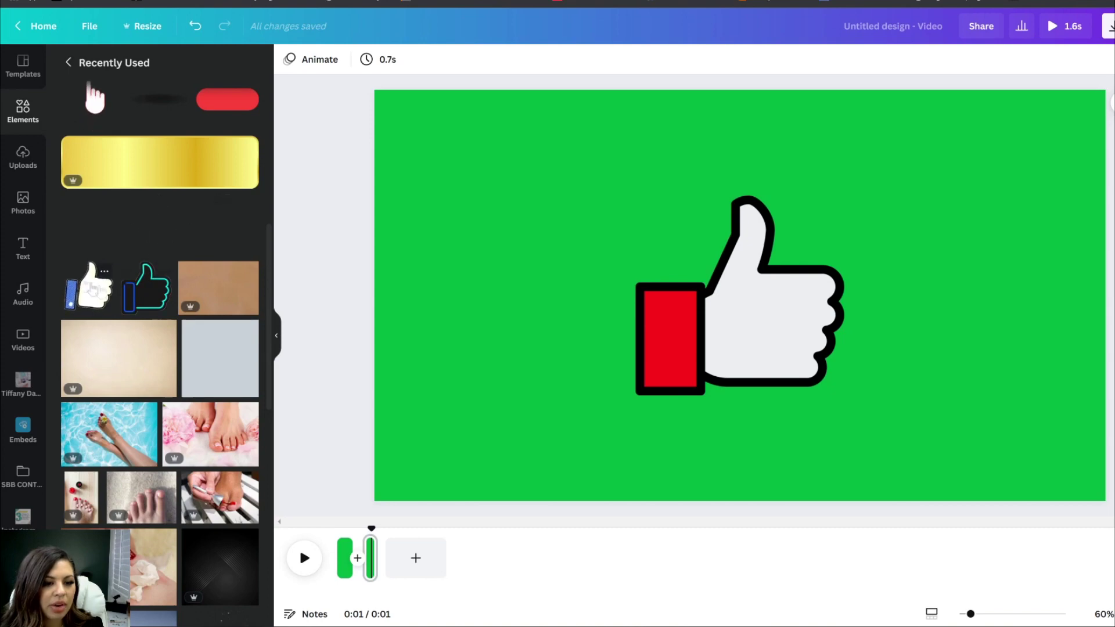
Step: Enlarge the thumbs-up and centre it horizontally and vertically on the page
left_click(224, 287)
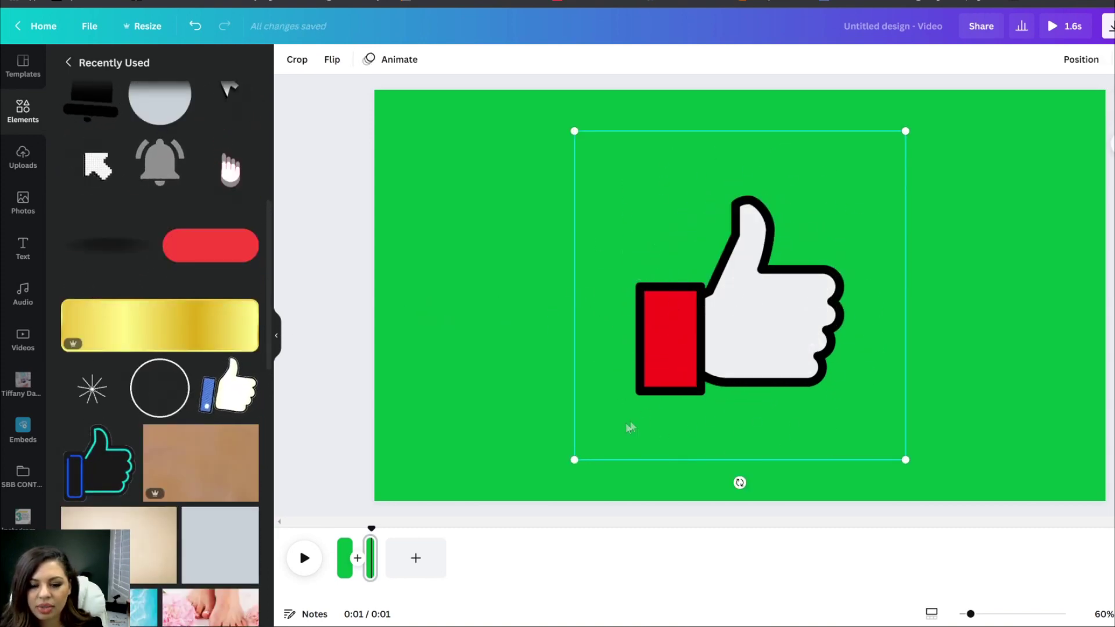
left_click_drag(567, 467, 528, 506)
left_click(1080, 60)
left_click(1019, 174)
left_click(900, 174)
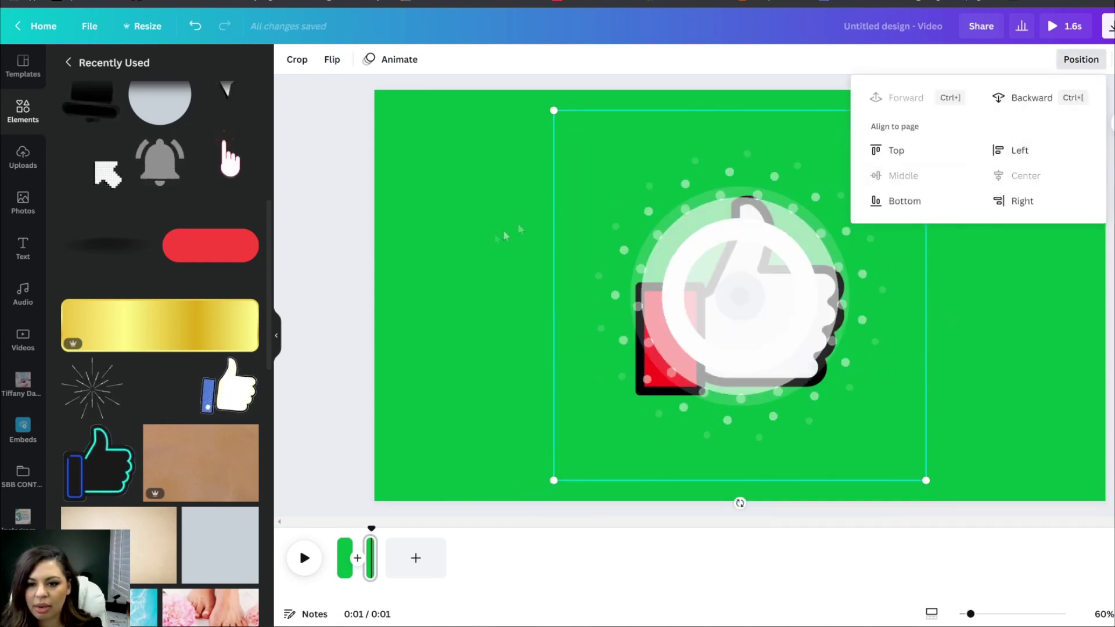
left_click(443, 249)
left_click(799, 356)
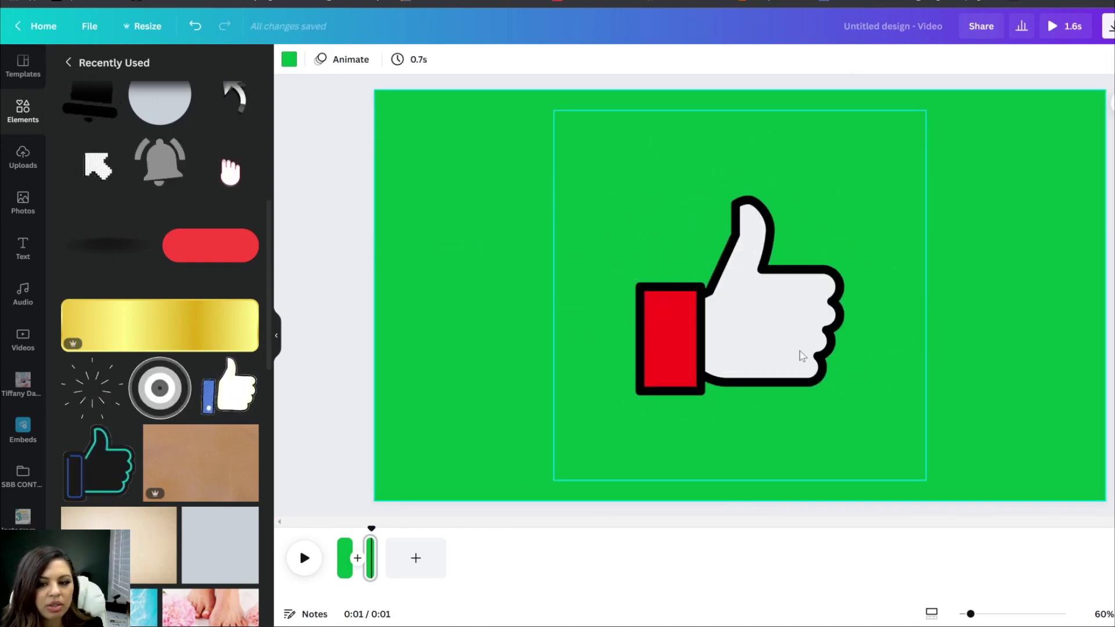
left_click(1081, 59)
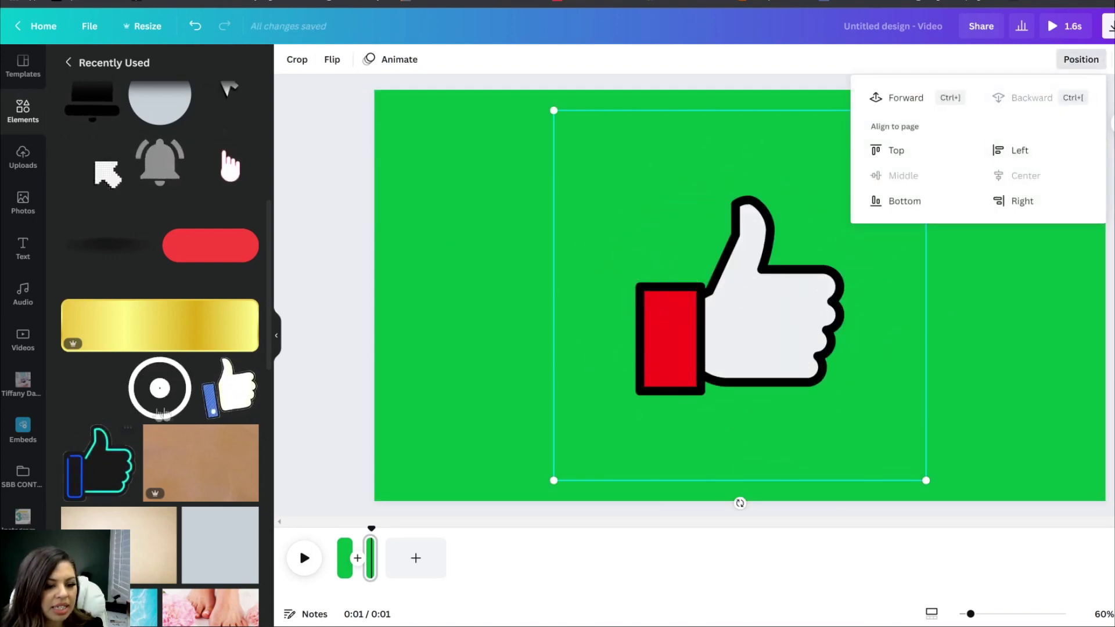
scroll(74, 455, "up", 6)
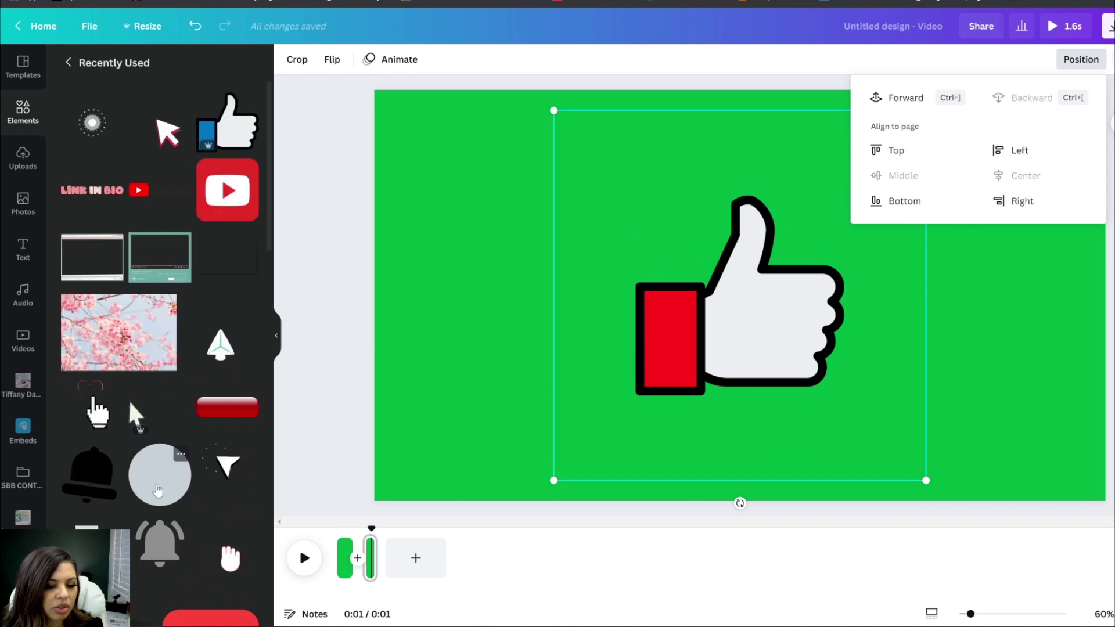
Step: Add a red circle behind the thumbs-up, then shrink and centre the thumb on it
left_click(159, 473)
left_click(289, 60)
left_click(245, 126)
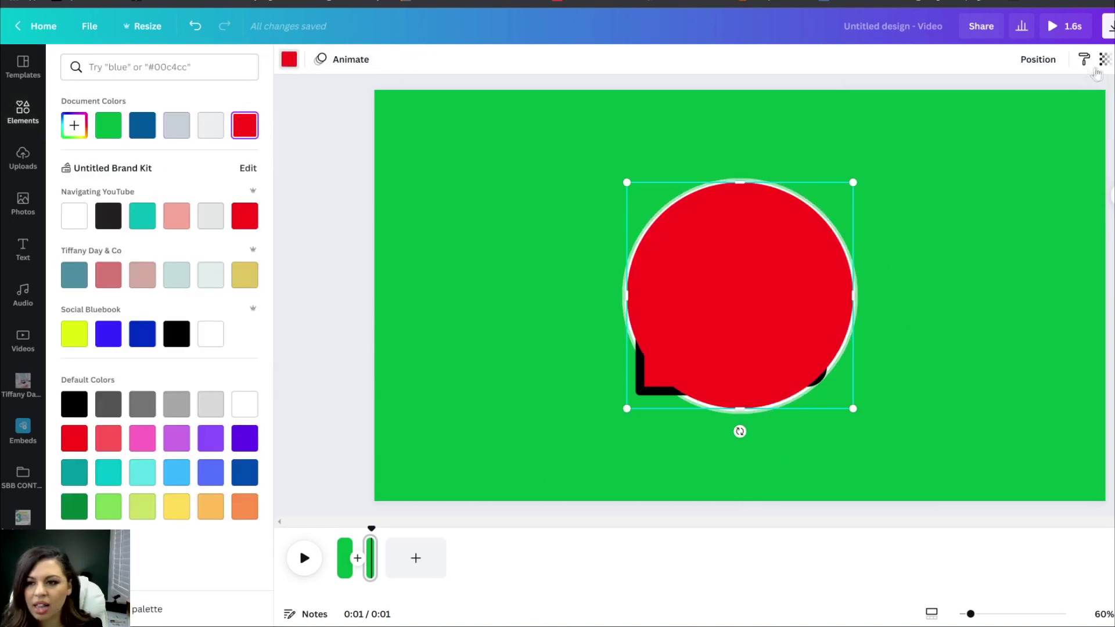
left_click(1038, 59)
left_click(987, 97)
left_click(861, 376)
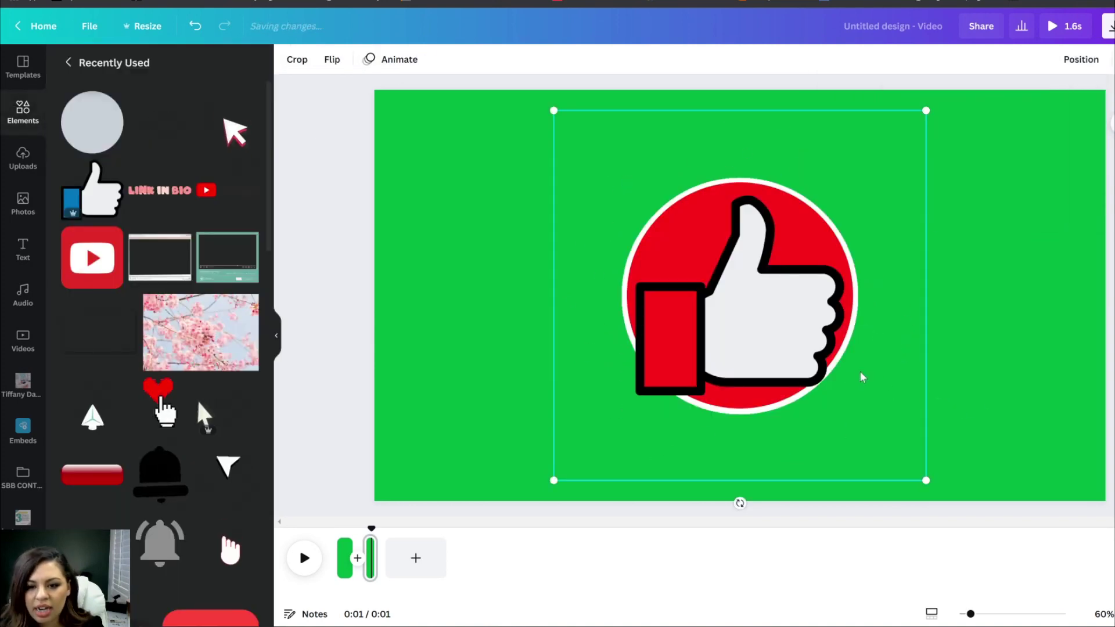
left_click(718, 365)
left_click_drag(635, 395, 673, 358)
left_click_drag(788, 310, 769, 328)
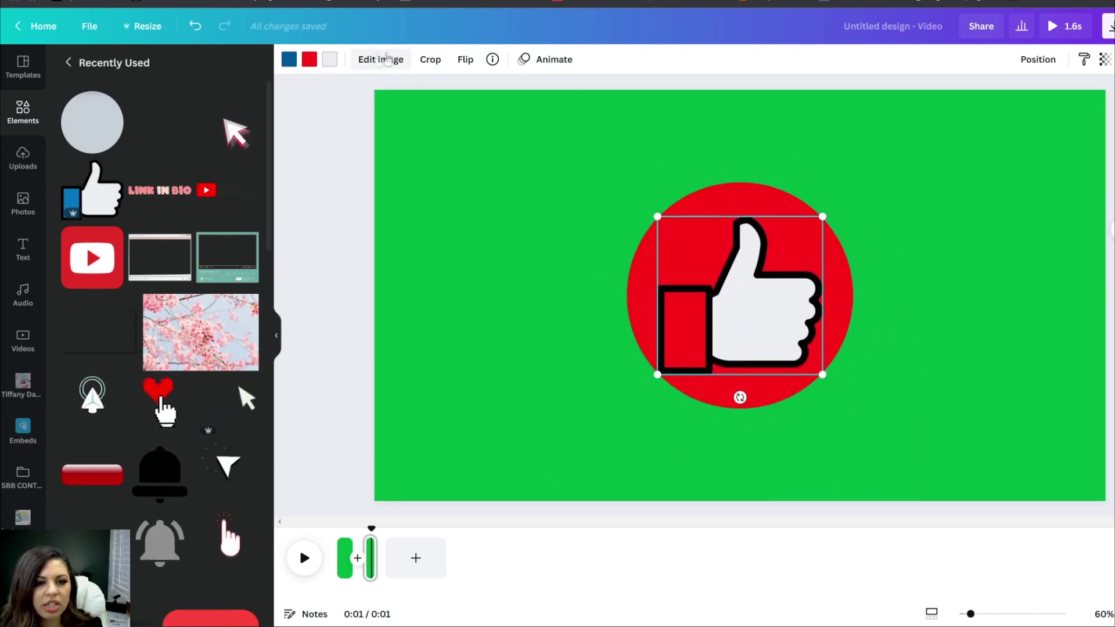
Step: Darken the cuff to a deeper custom red, then shrink the thumb and centre it horizontally
left_click(289, 59)
left_click(75, 126)
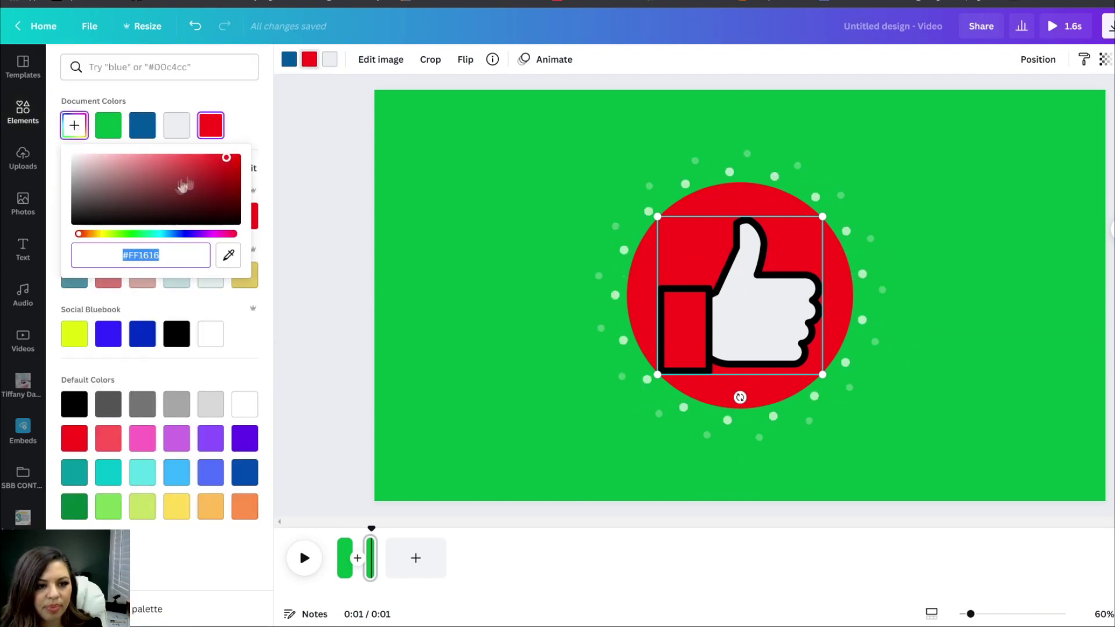
left_click_drag(225, 155, 249, 175)
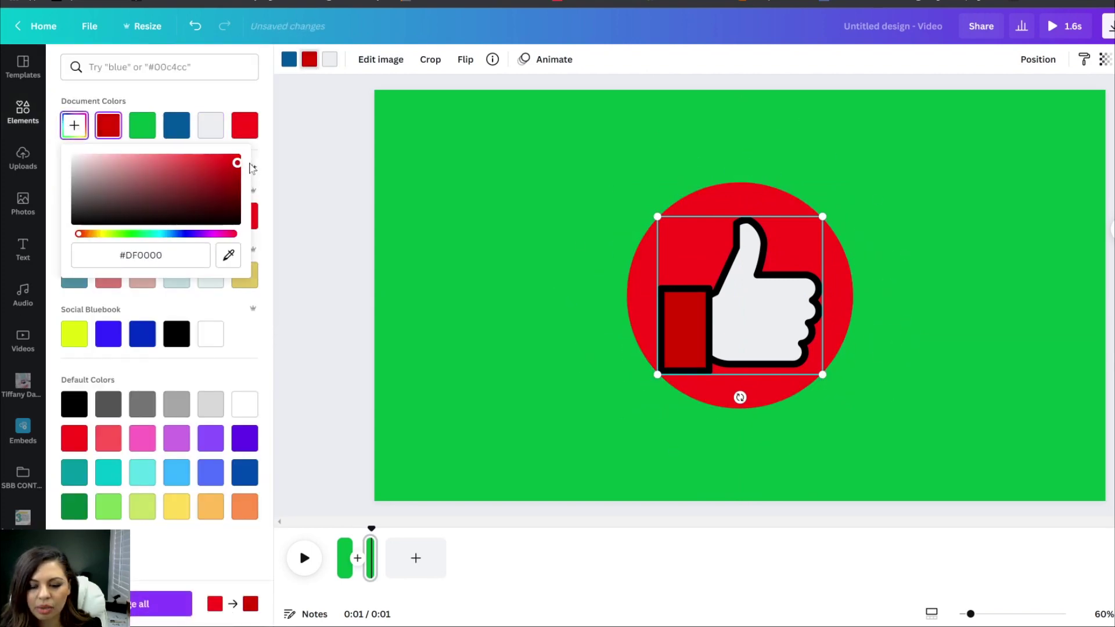
left_click(352, 219)
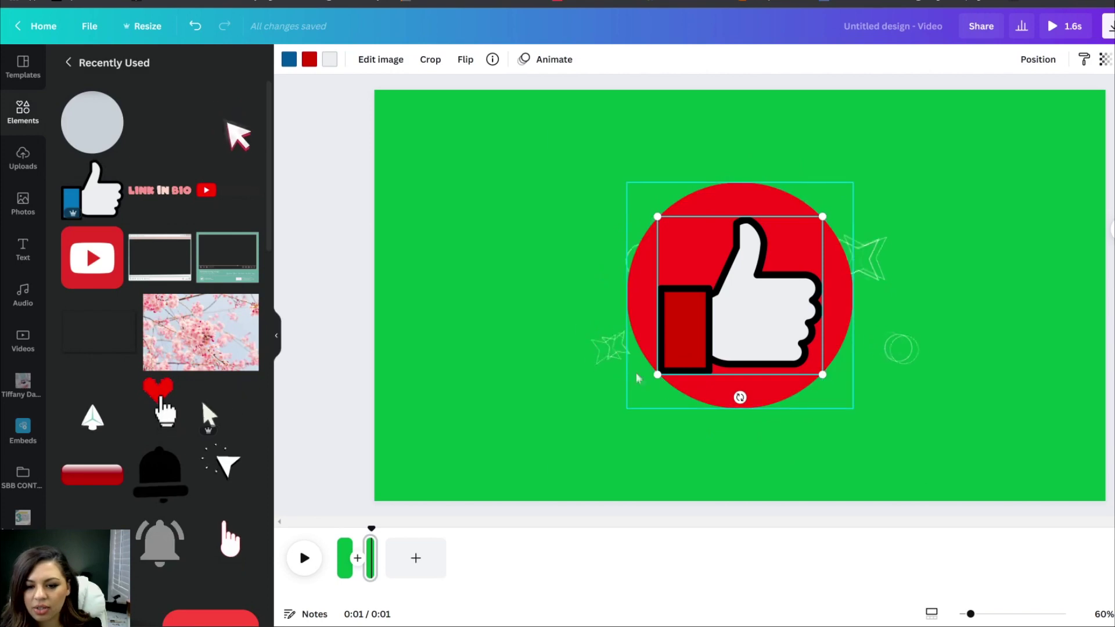
left_click_drag(655, 374, 670, 369)
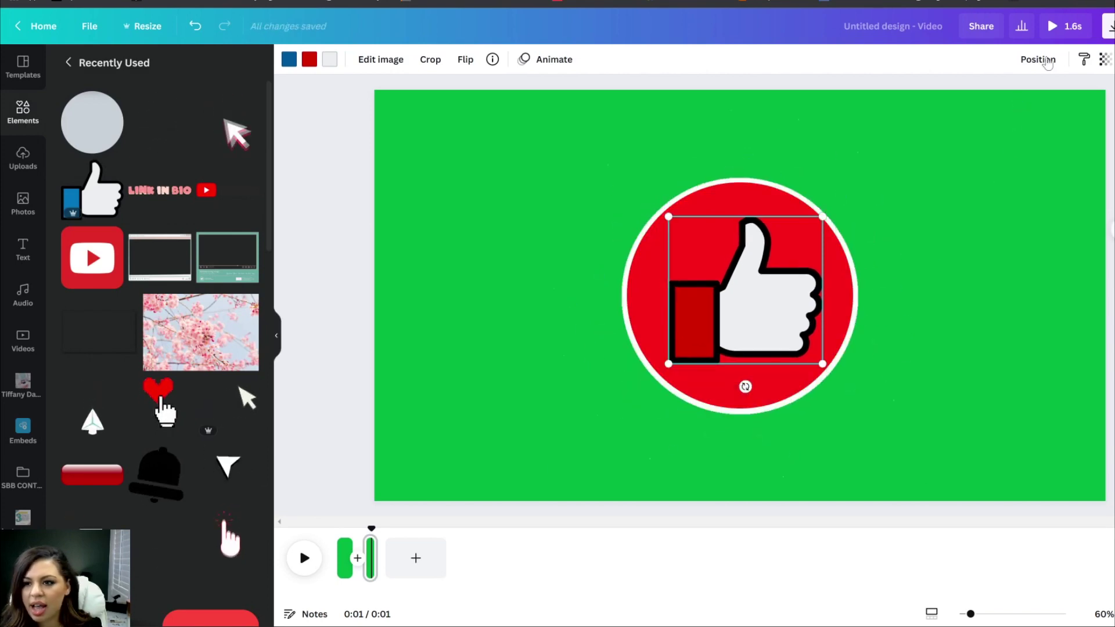
left_click(1037, 59)
left_click(978, 177)
left_click(1023, 473)
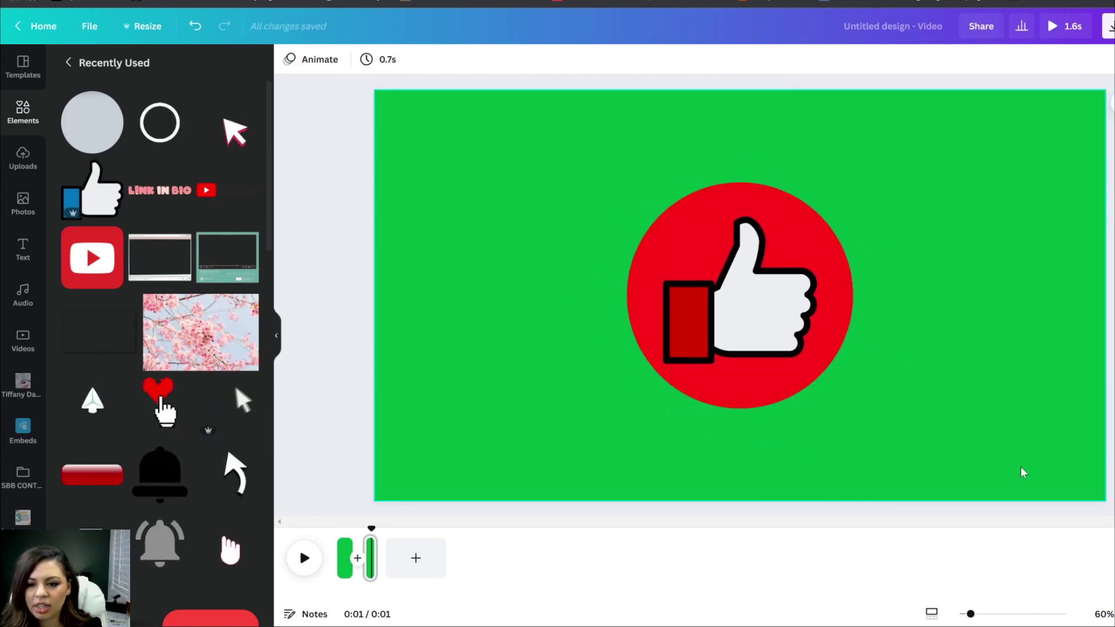
Step: Copy the updated thumbs-up and paste it onto the first page, replacing the old one
left_click(772, 307)
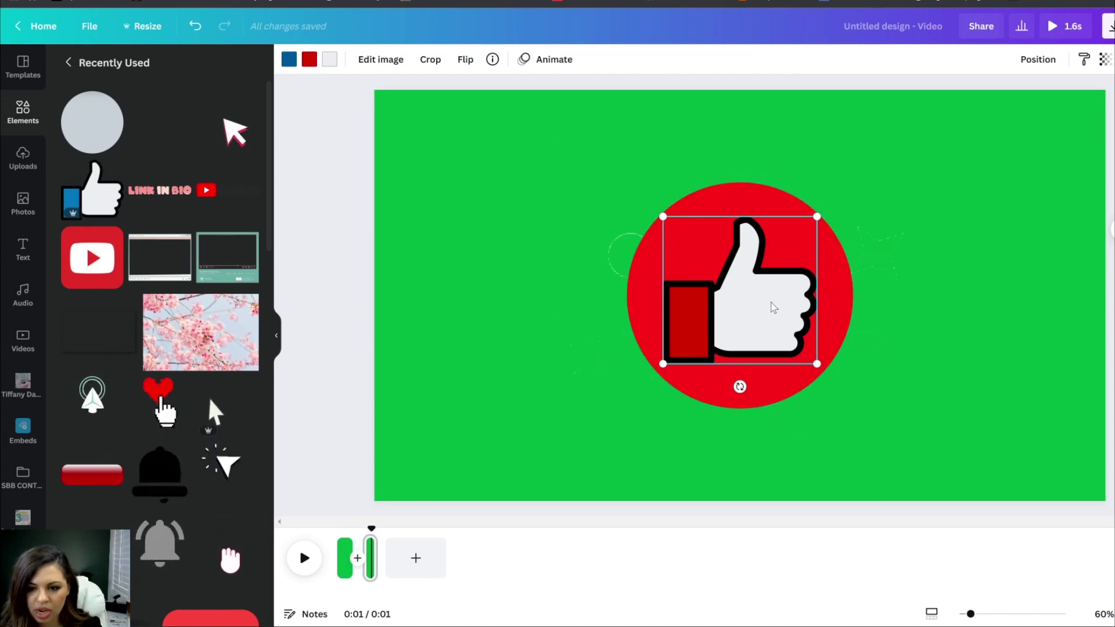
right_click(773, 307)
left_click(795, 321)
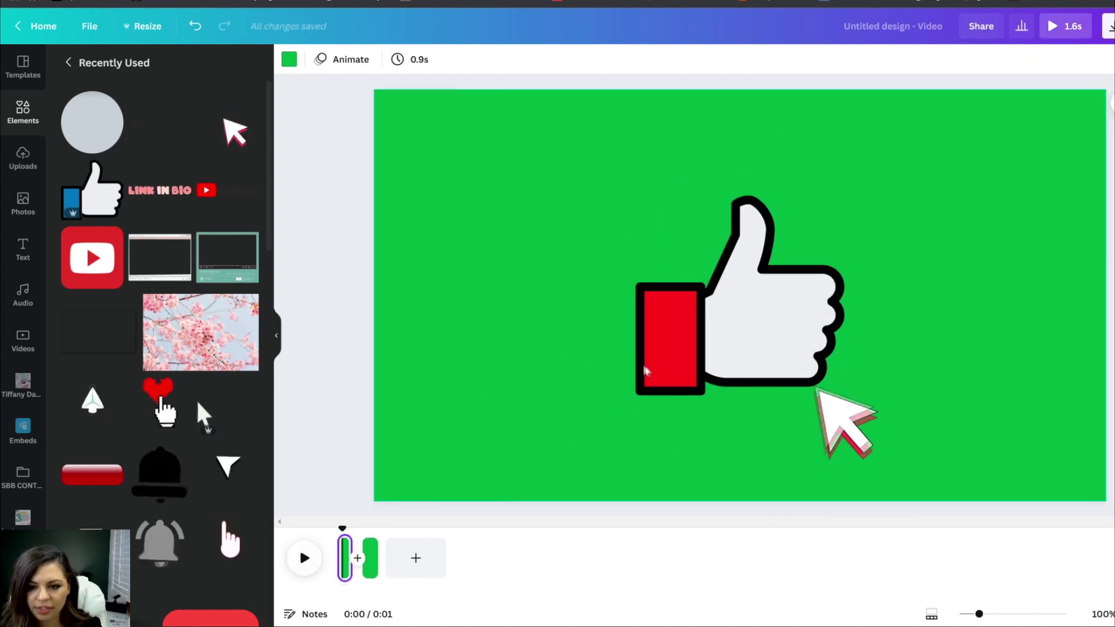
left_click(646, 370)
key("Delete")
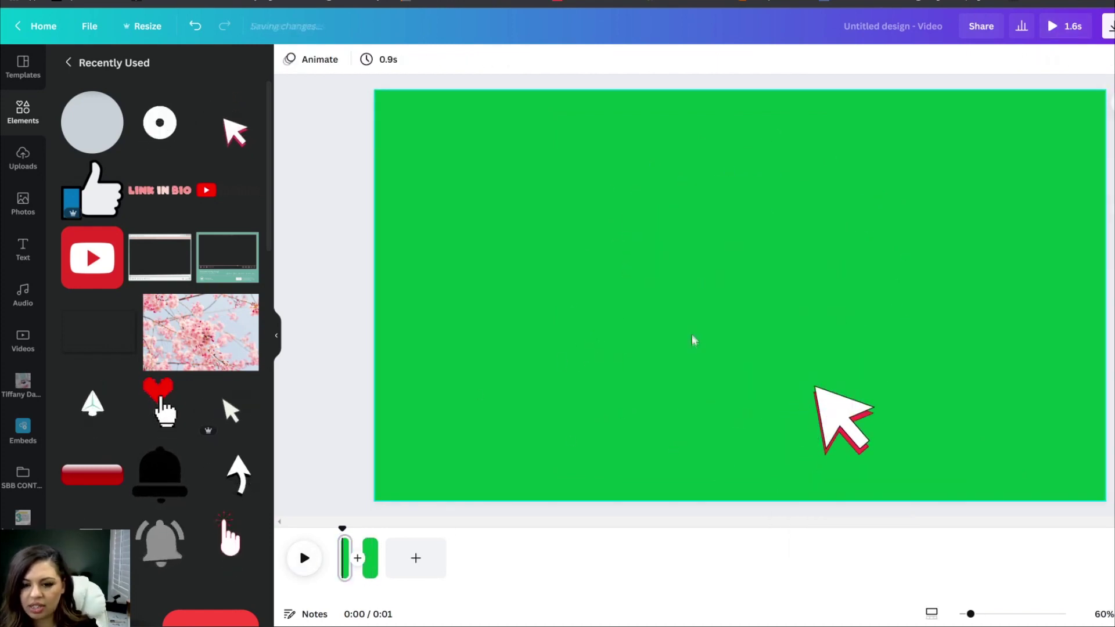
right_click(693, 340)
left_click(733, 368)
Step: Shrink the arrow cursor on the first page and set that page's duration to 0.7 seconds
left_click(840, 383)
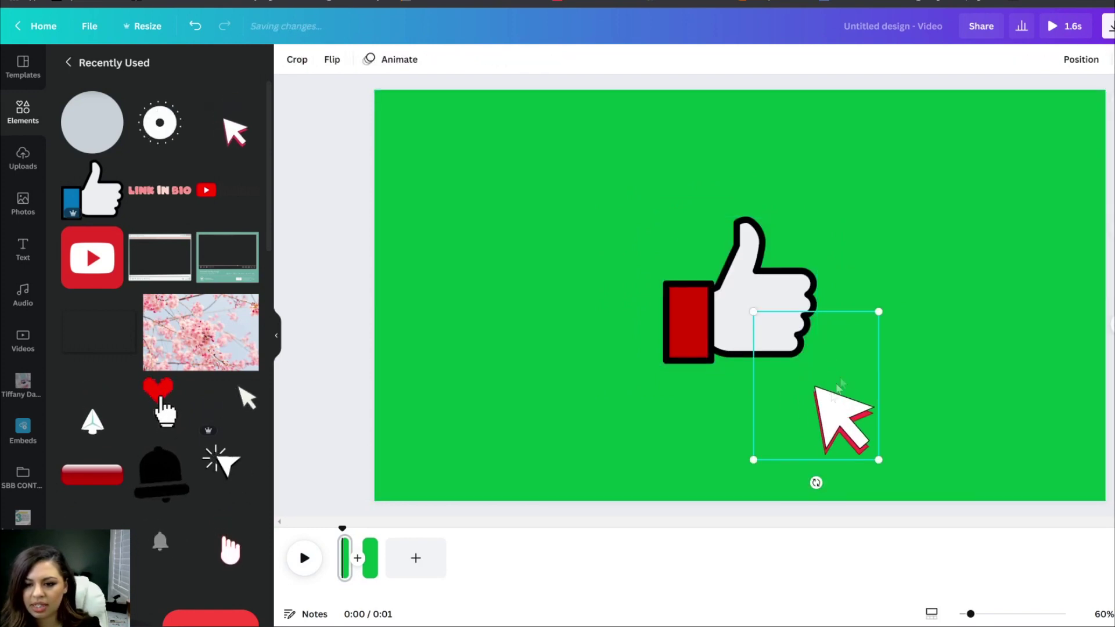
left_click(1080, 59)
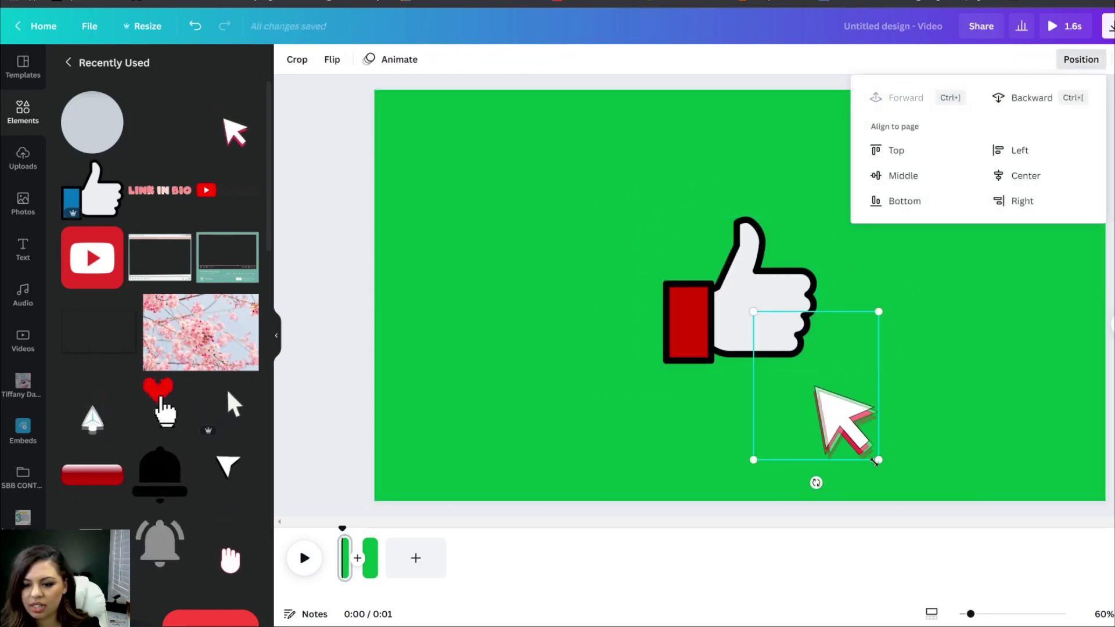
left_click_drag(873, 462, 858, 435)
left_click(573, 457)
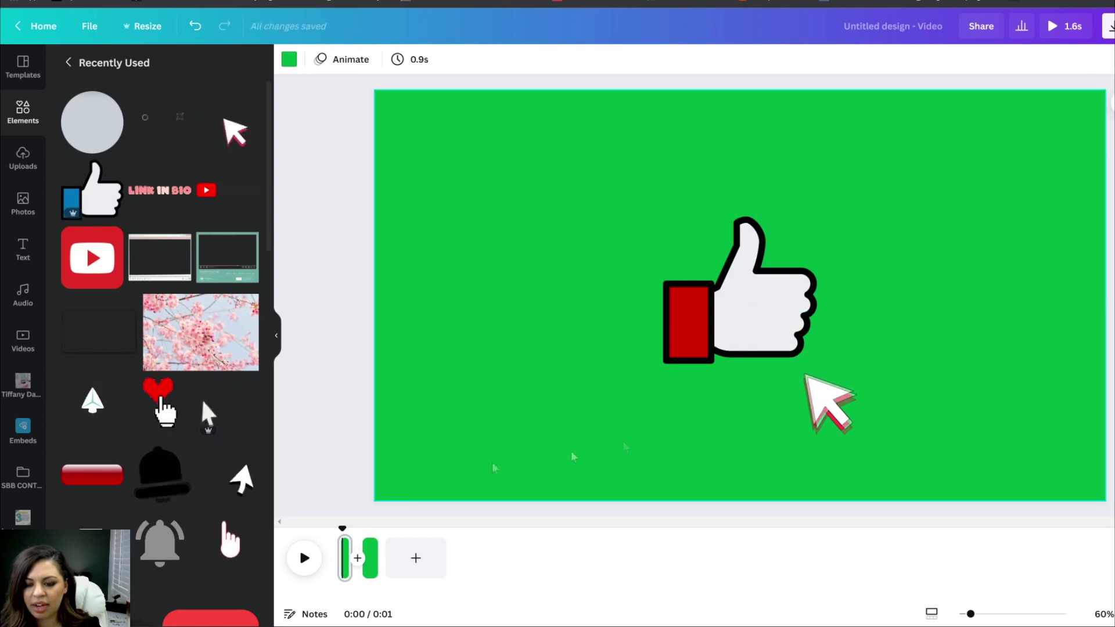
left_click(369, 557)
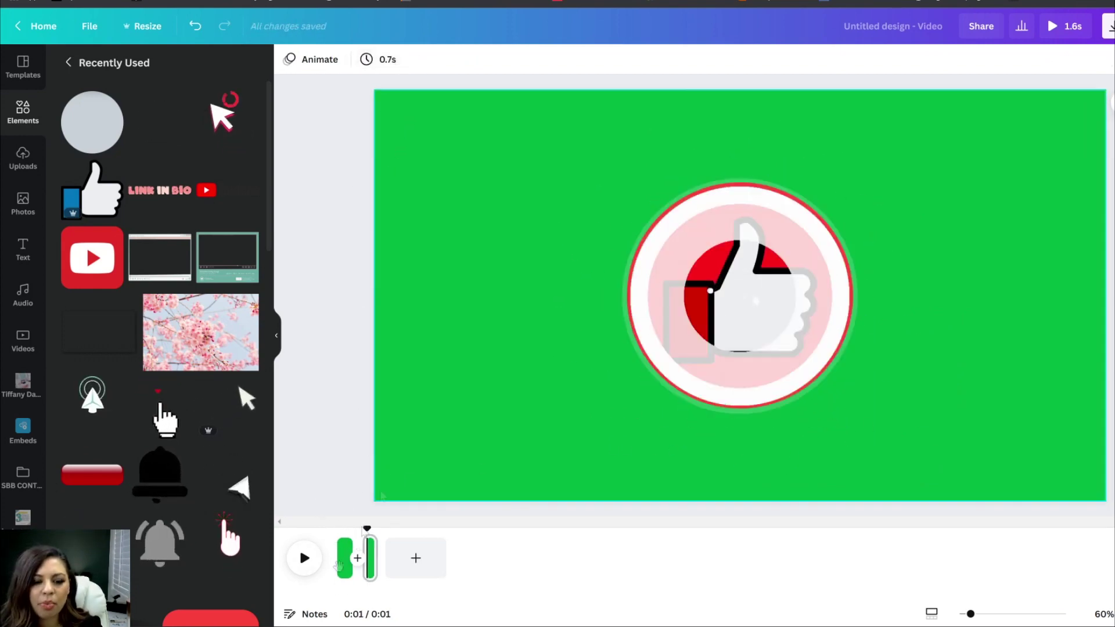
left_click(344, 559)
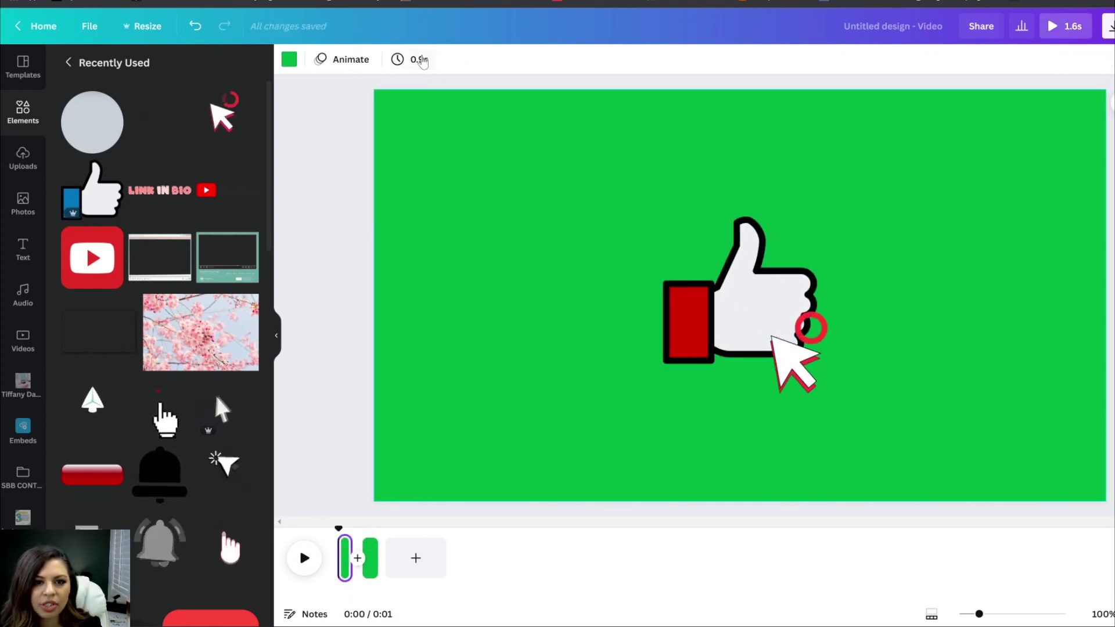
left_click(418, 59)
type(".7")
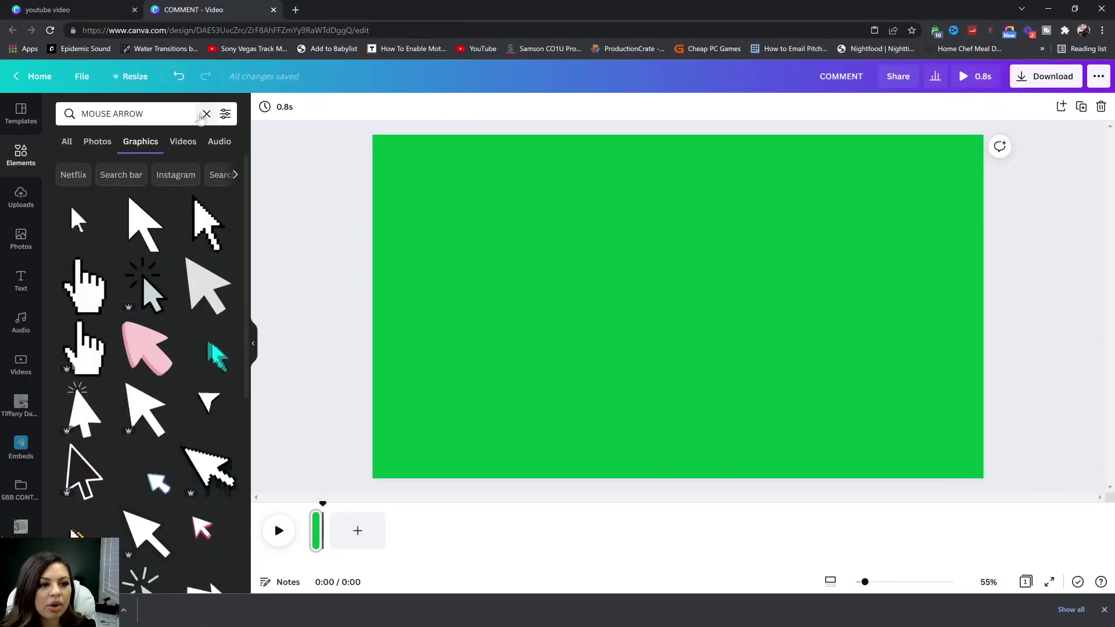
Step: Search Elements for 'BUTTON' and add the blue button graphic to the page
left_click(207, 114)
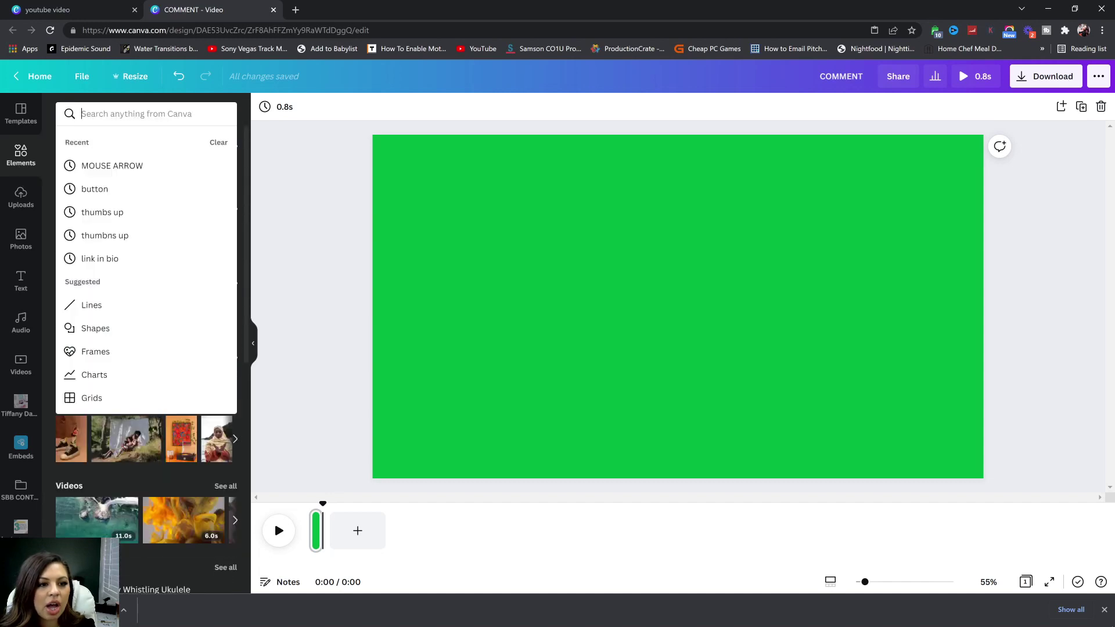
type("BUTTON")
key("Return")
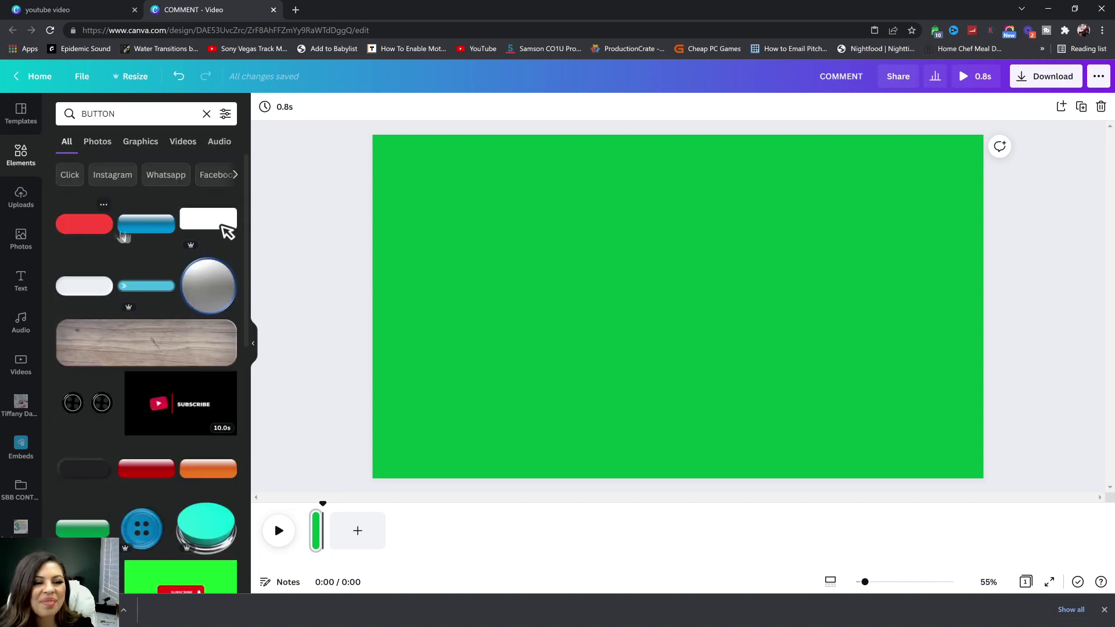
left_click(166, 208)
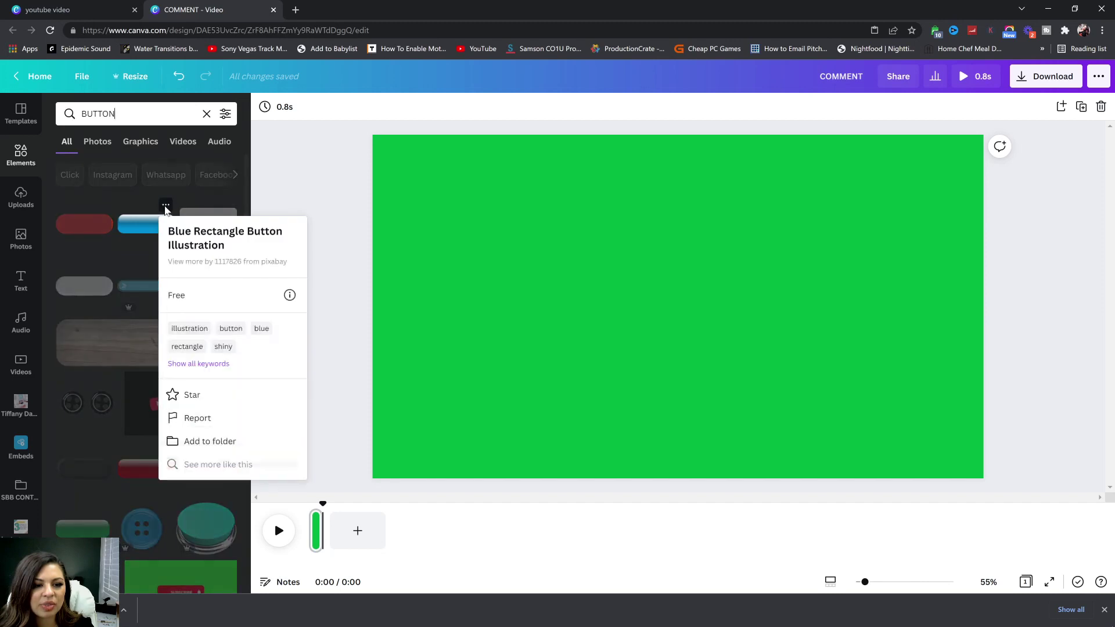
left_click(140, 230)
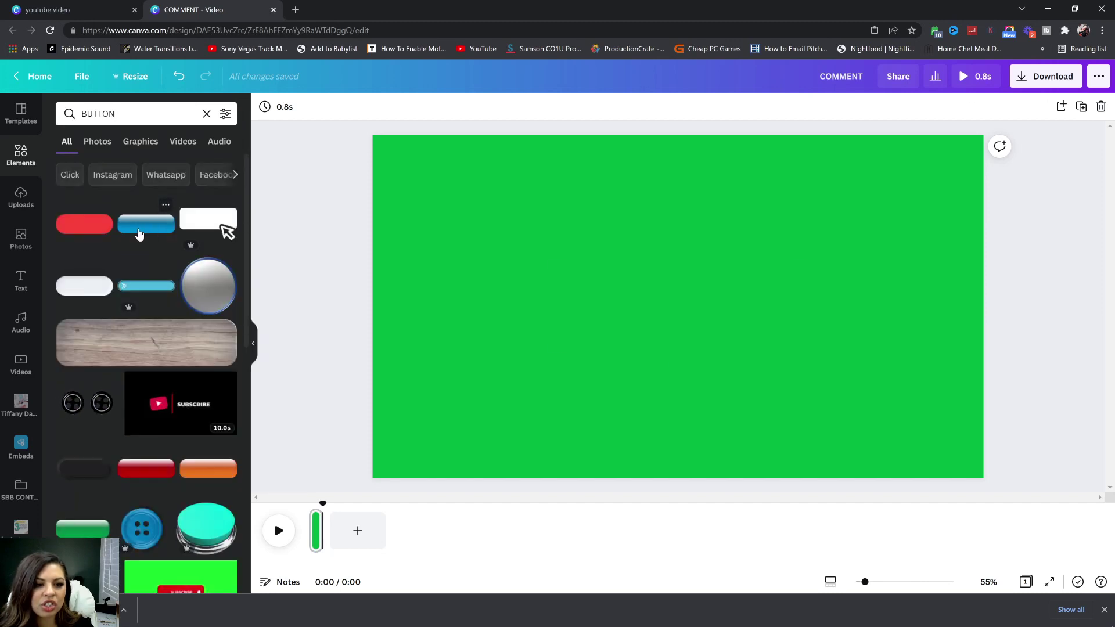
left_click(142, 233)
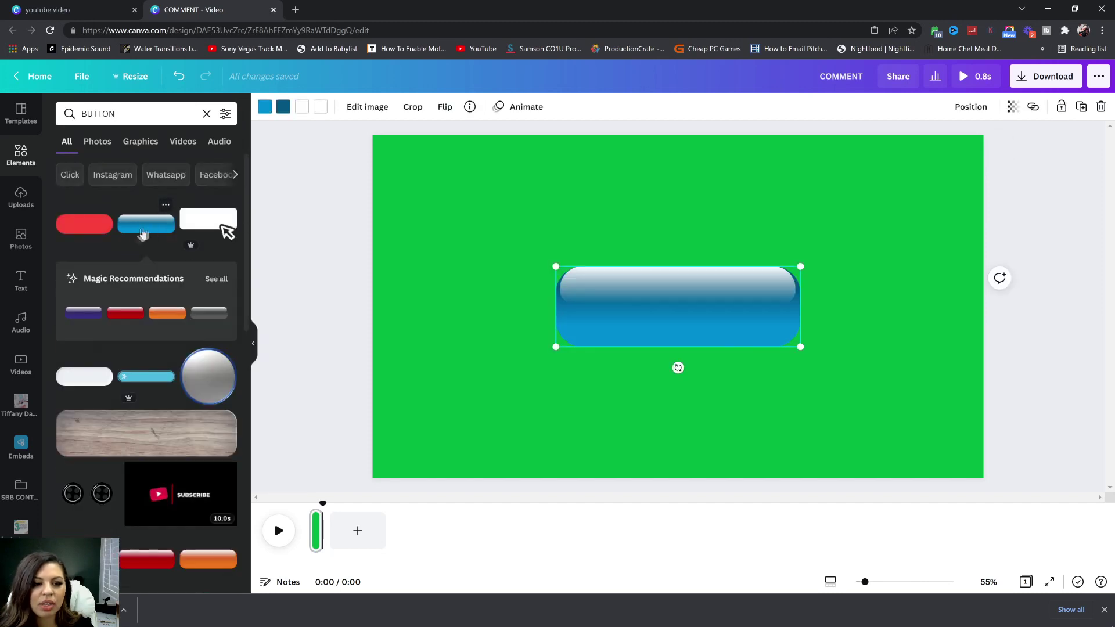
Step: Swap the blue button for the red one, then shrink it and centre it on the page
left_click(137, 305)
left_click(116, 318)
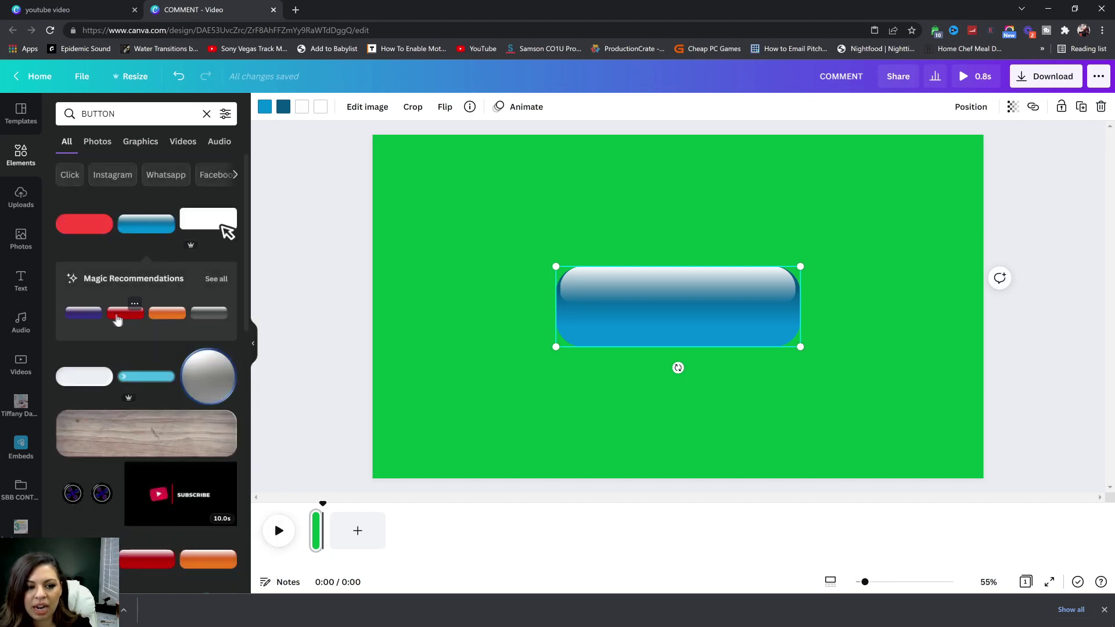
left_click(117, 318)
left_click_drag(617, 301, 631, 308)
mouse_move(532, 355)
left_mouse_down()
mouse_move(558, 347)
mouse_move(549, 348)
left_mouse_up()
left_click_drag(741, 310, 731, 315)
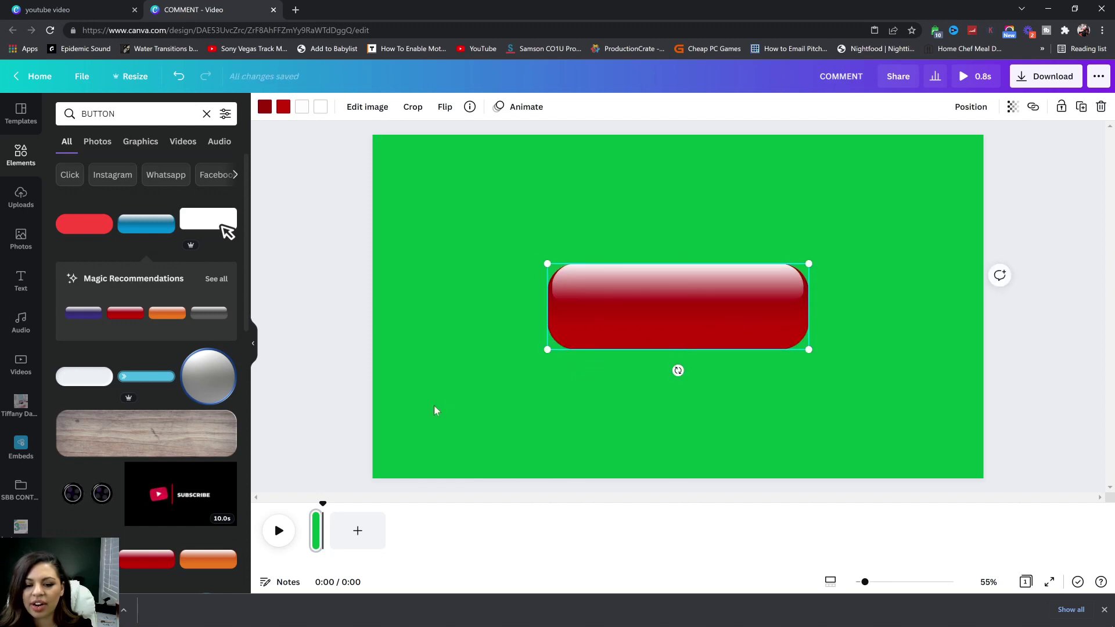
left_click(439, 410)
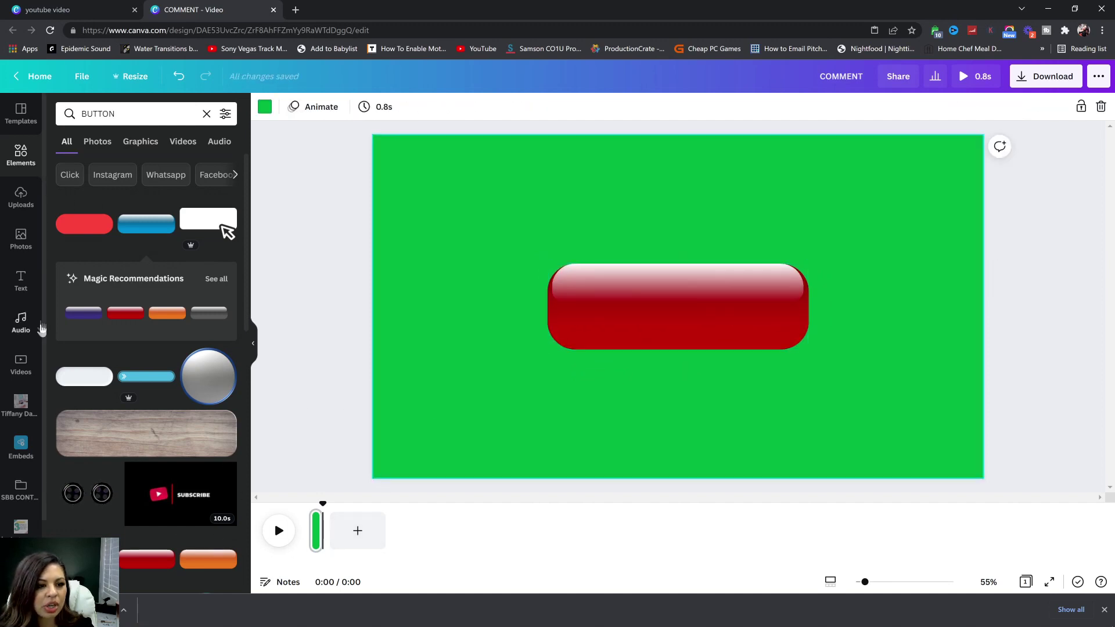
Step: Add a heading onto the red button and enlarge it to size 79
left_click(21, 281)
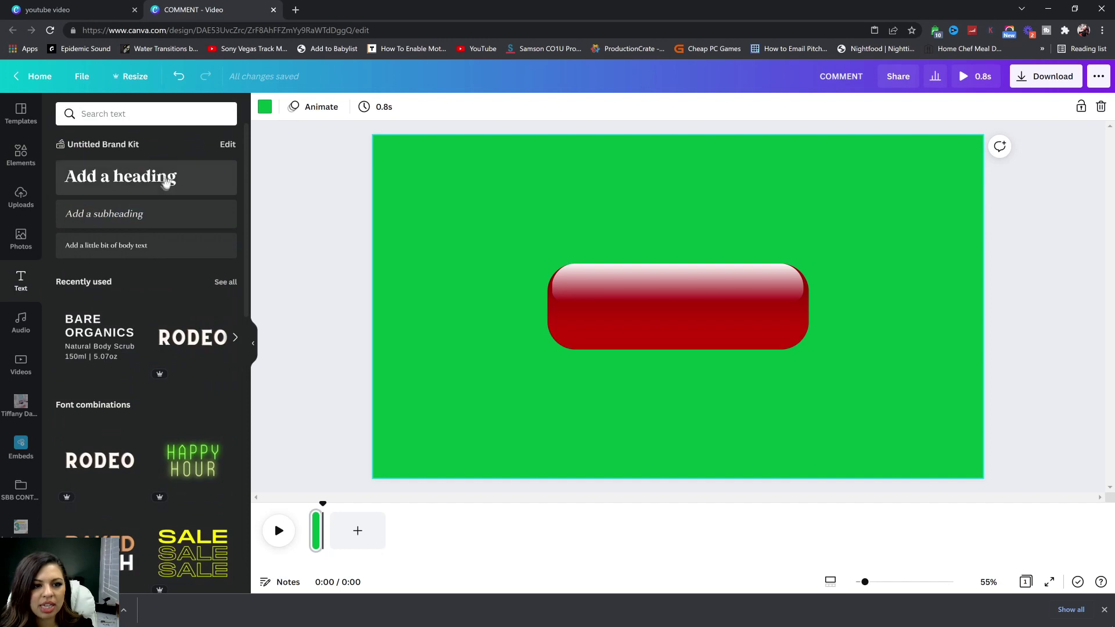
left_click(145, 176)
left_click(304, 106)
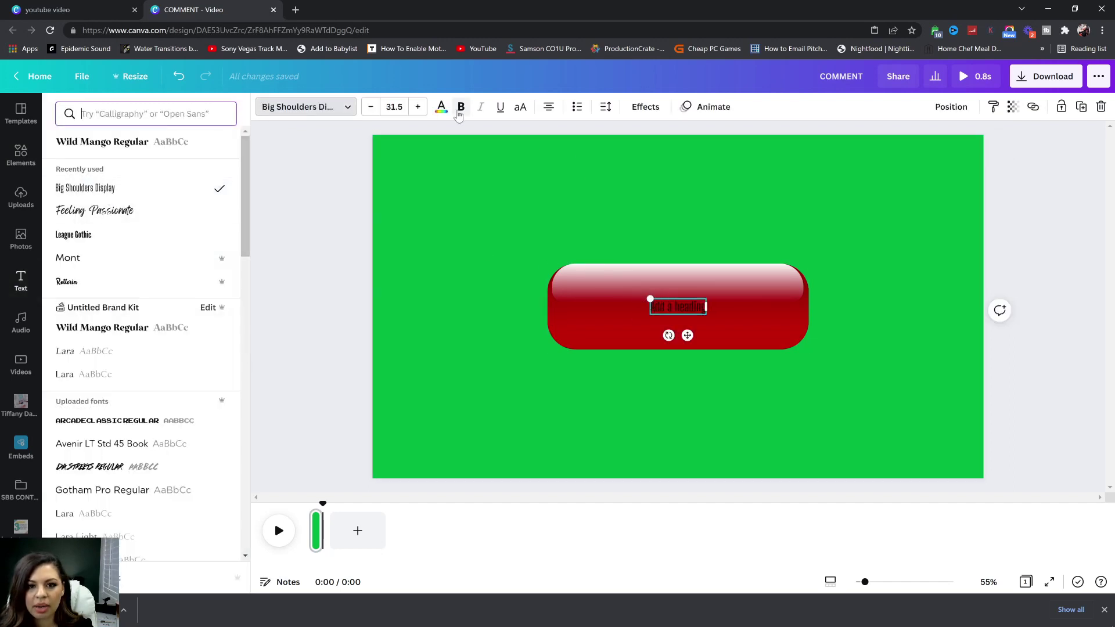
left_click_drag(645, 298, 547, 274)
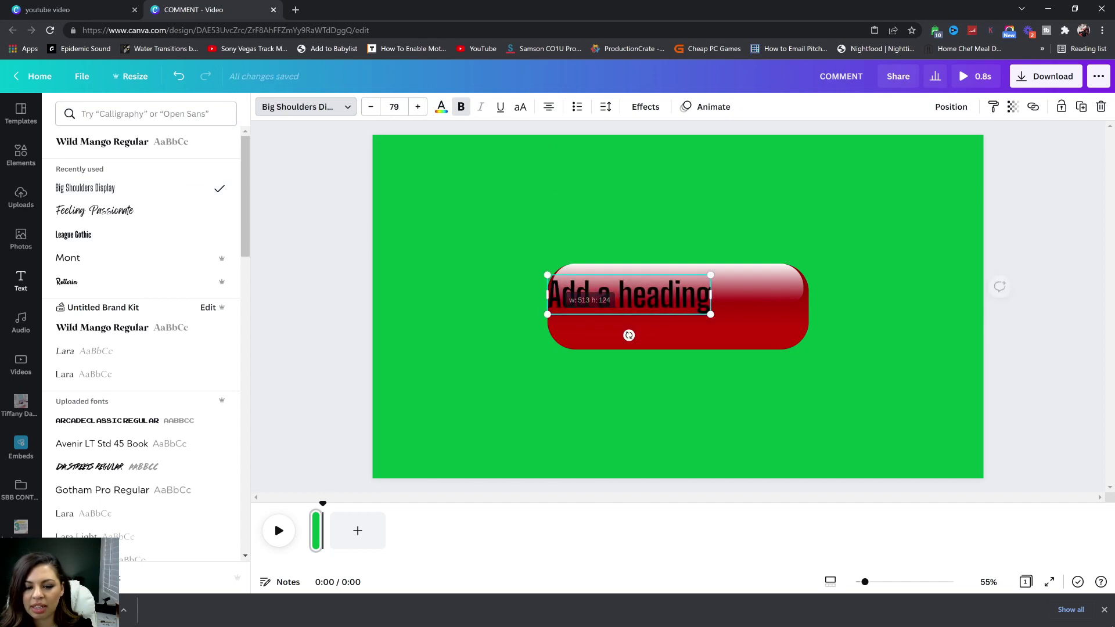
Step: Change the heading to white 'COMMENT' text with a Lift shadow effect
left_click_drag(660, 295, 711, 295)
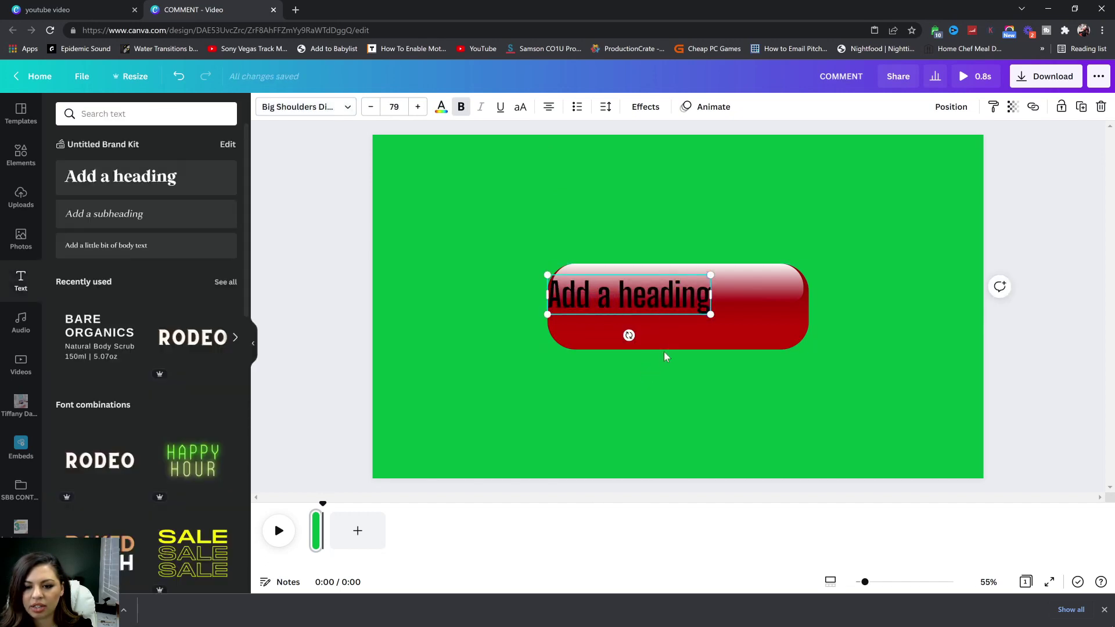
key("ctrl+z")
type("COMMENT")
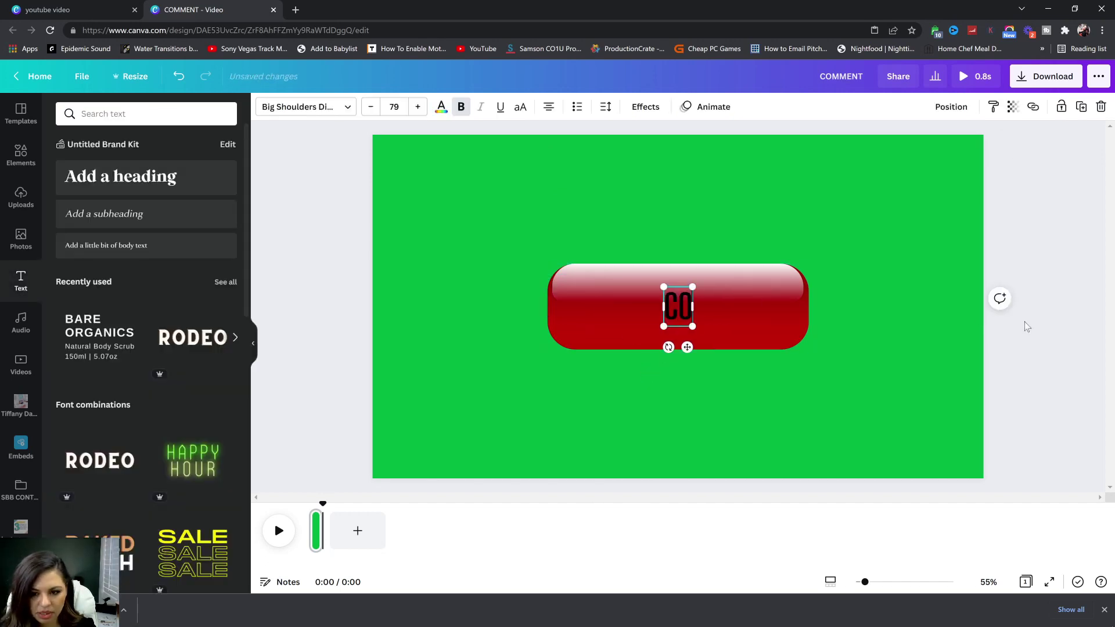
left_click(436, 108)
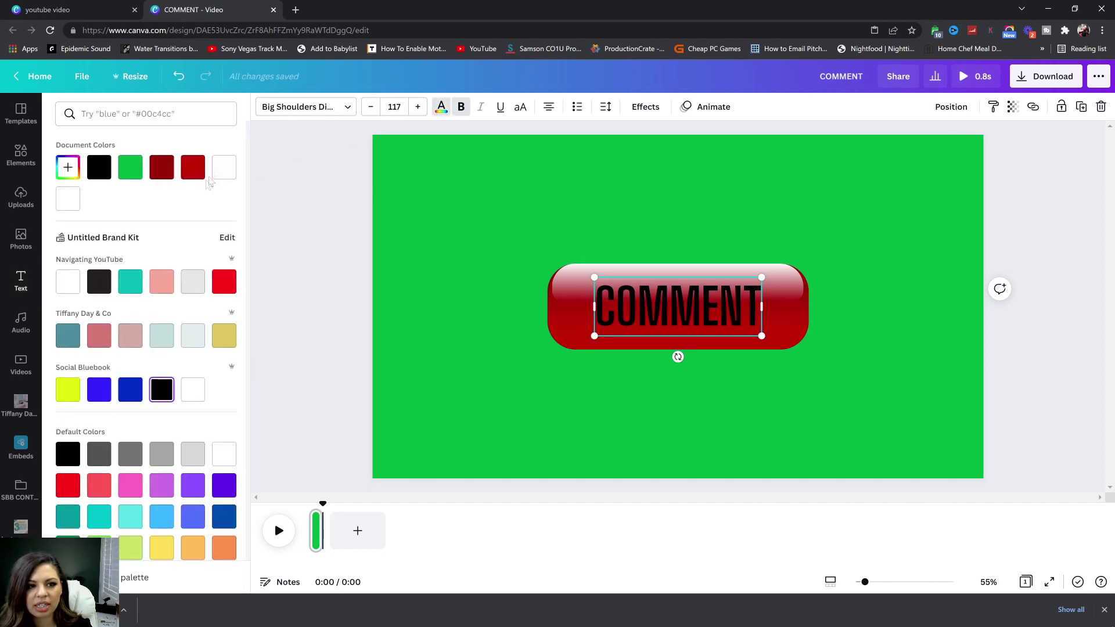
left_click(645, 107)
left_click(203, 200)
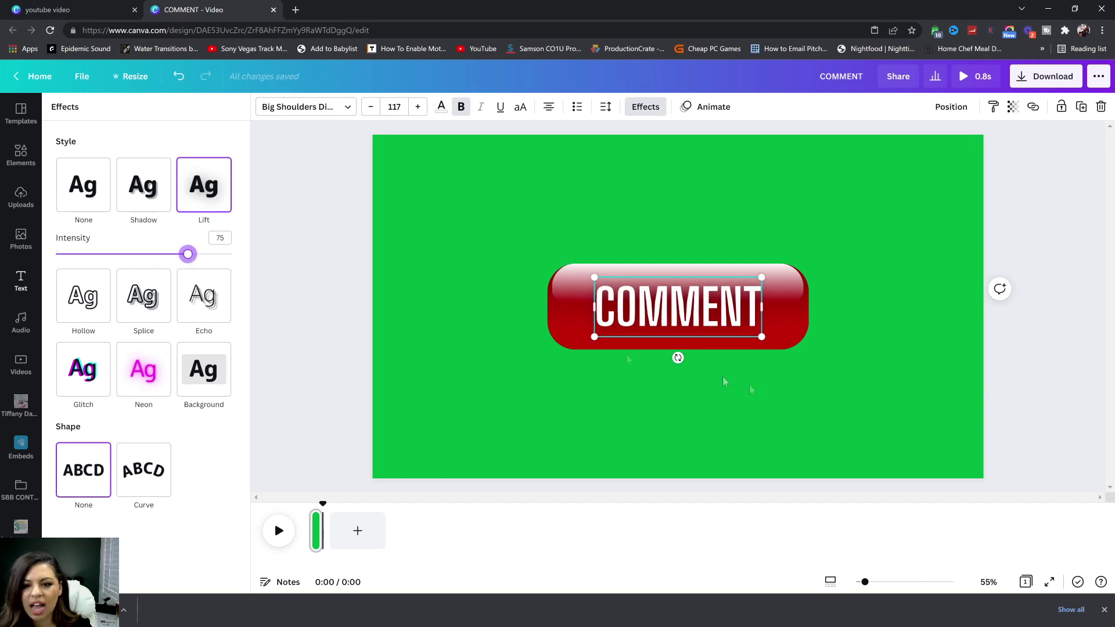
left_click(775, 384)
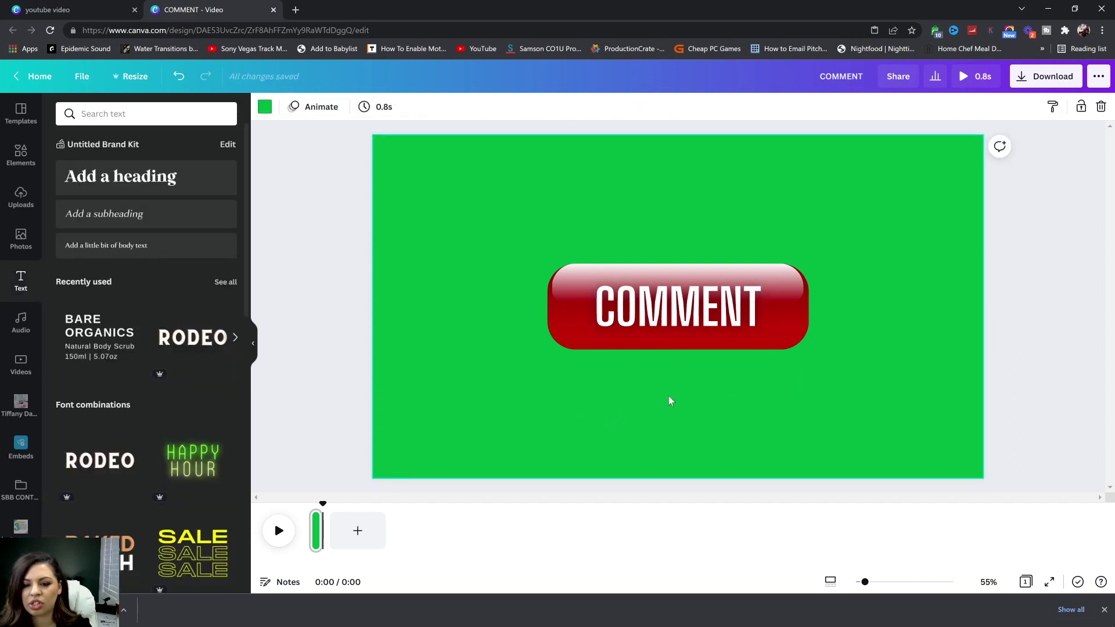
left_click(669, 333)
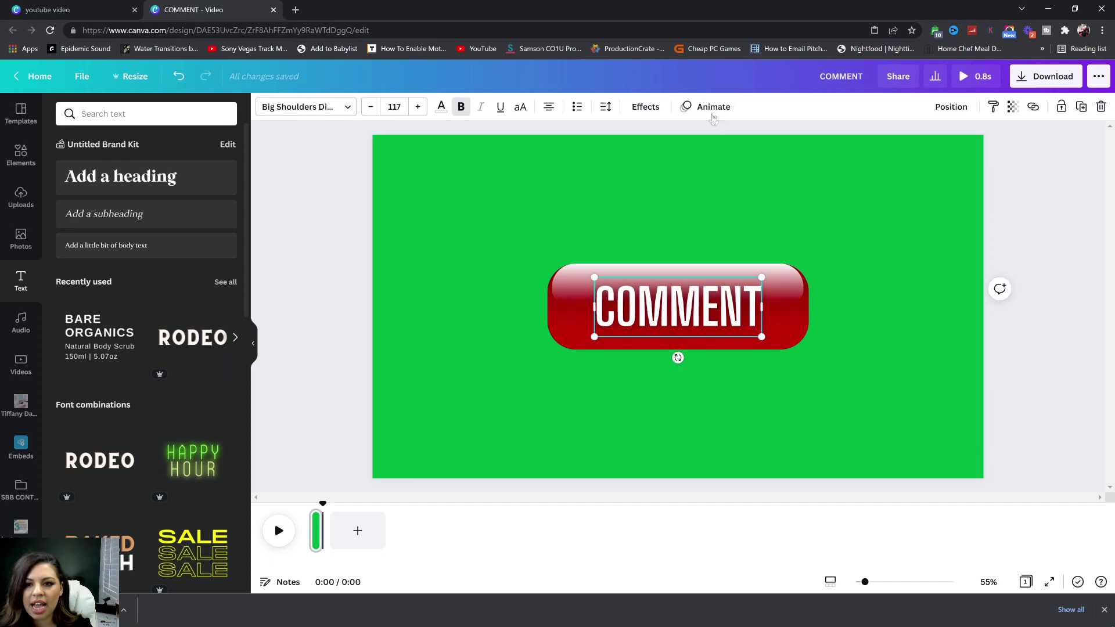
Step: Give the COMMENT text a Typewriter animation on the first page
left_click(709, 109)
left_click(84, 287)
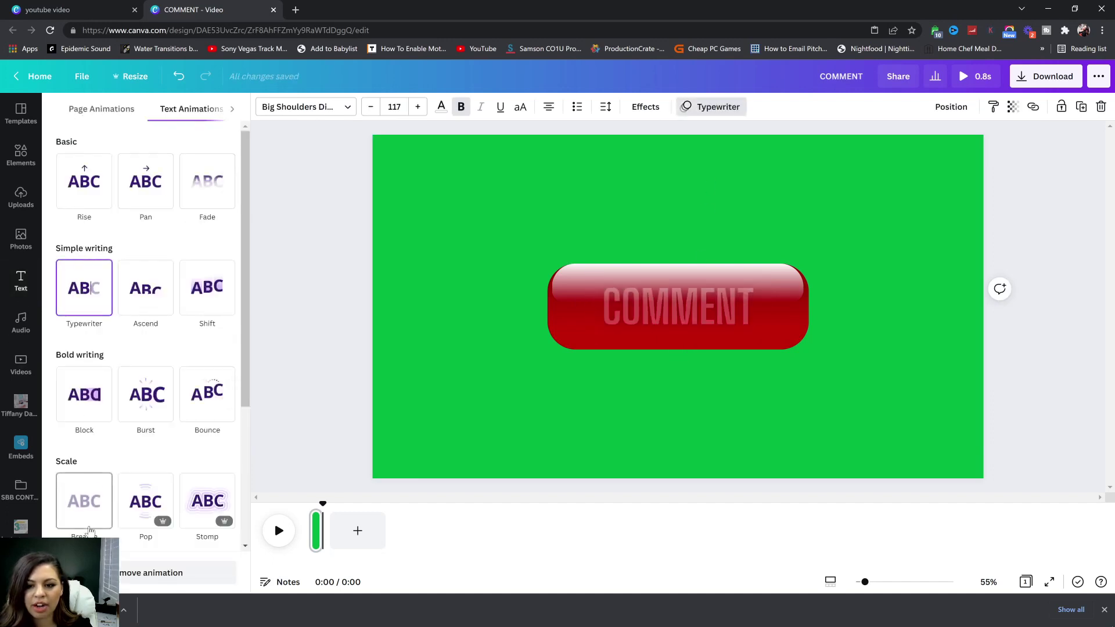
left_click(392, 292)
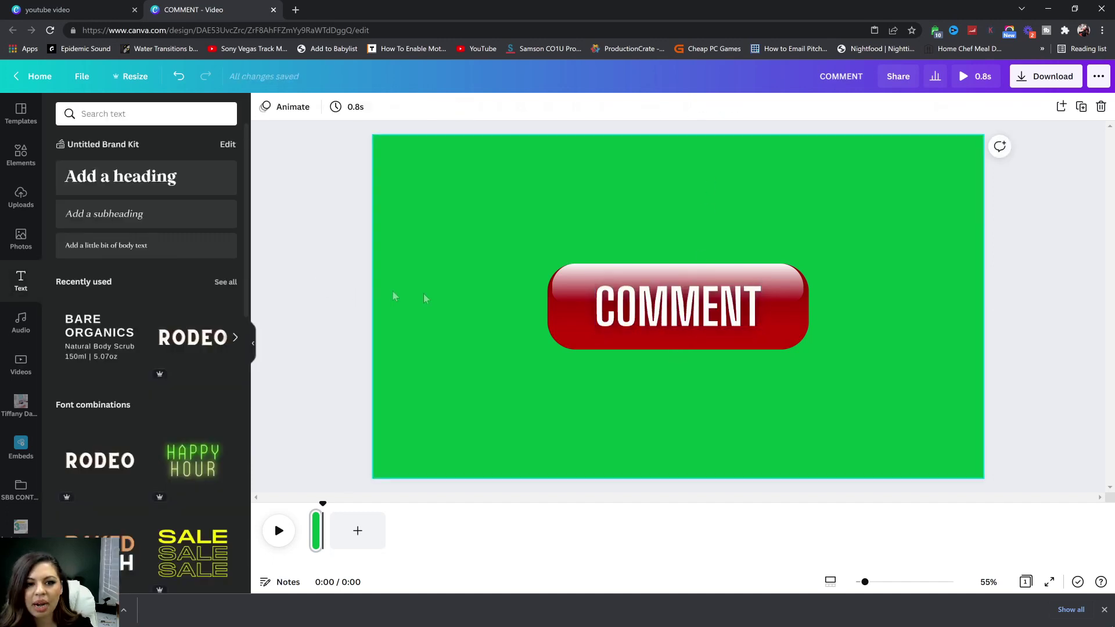
left_click(366, 109)
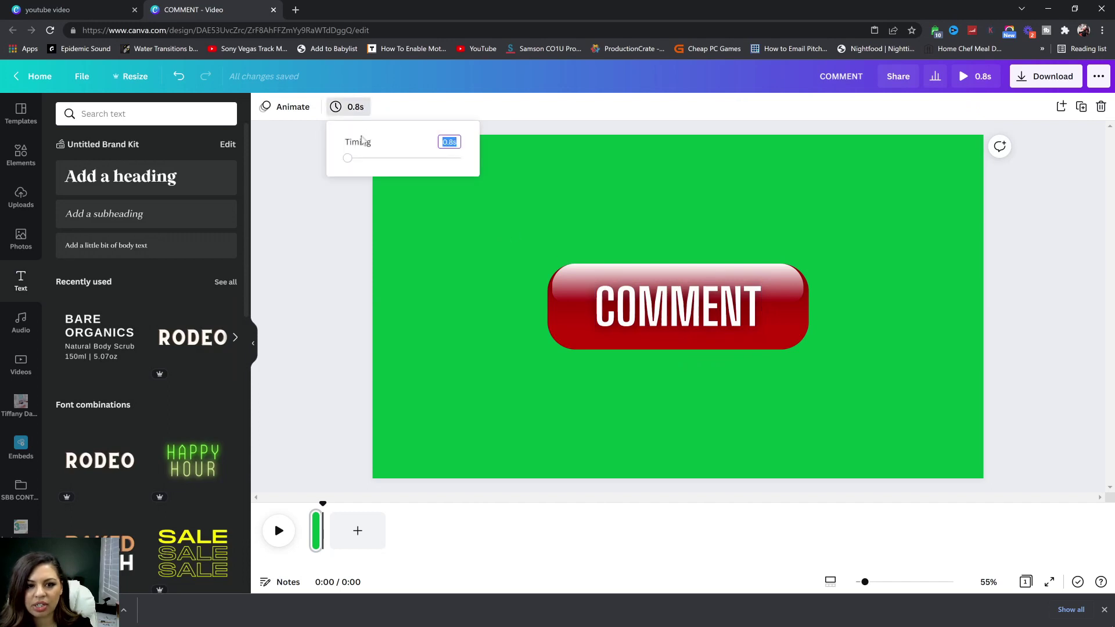
left_click(360, 216)
Step: Duplicate the page and remove the animation from the copied COMMENT text
right_click(309, 540)
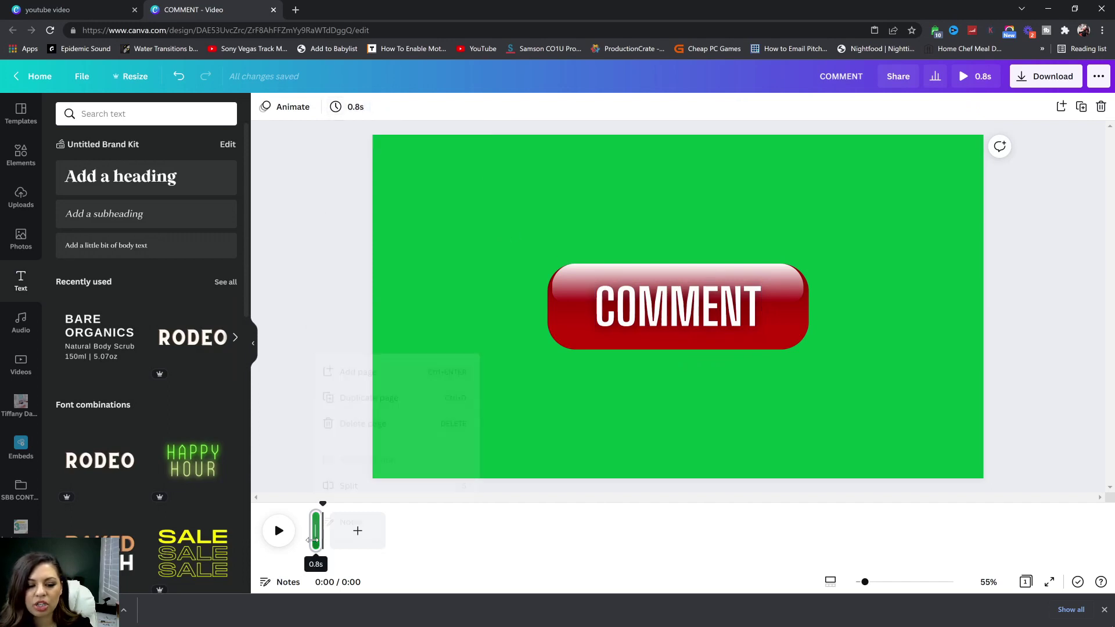
left_click(374, 400)
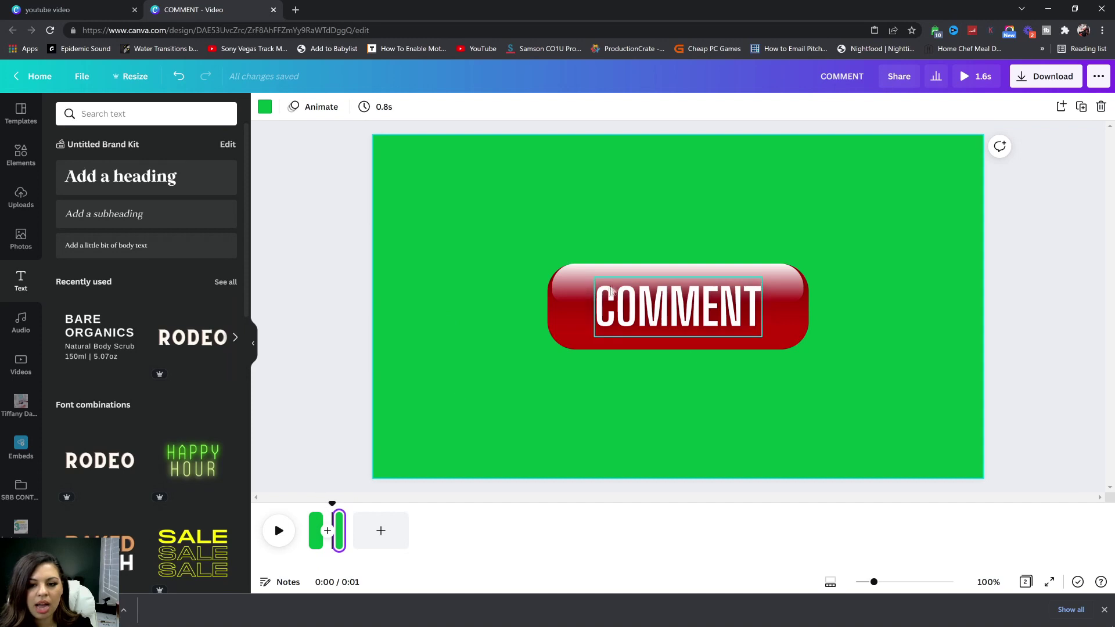
left_click(631, 315)
left_click(726, 108)
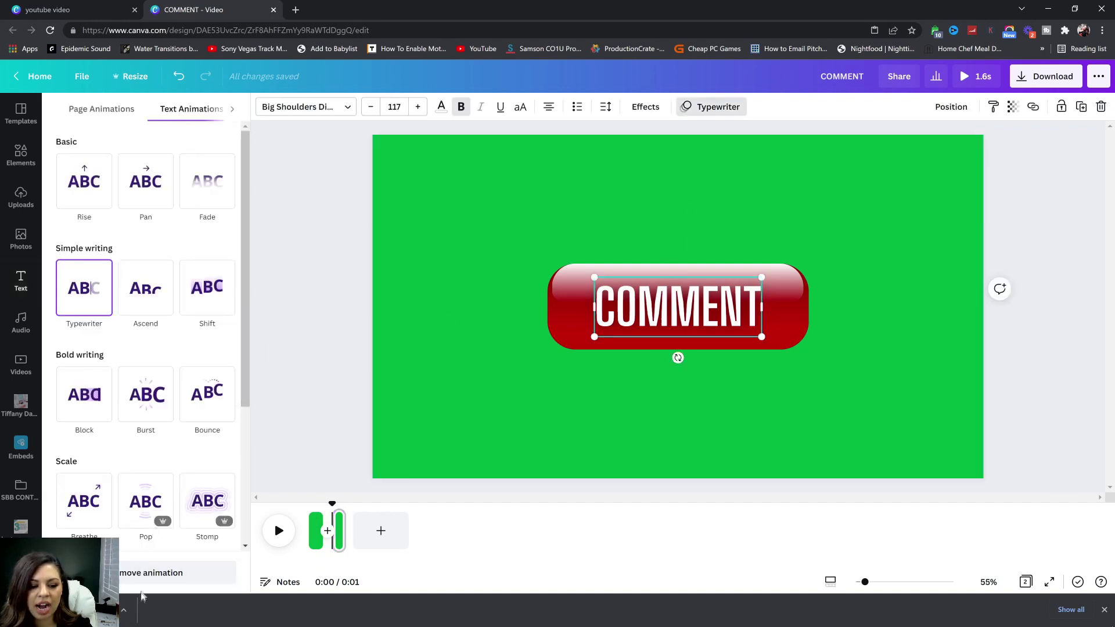
left_click(337, 348)
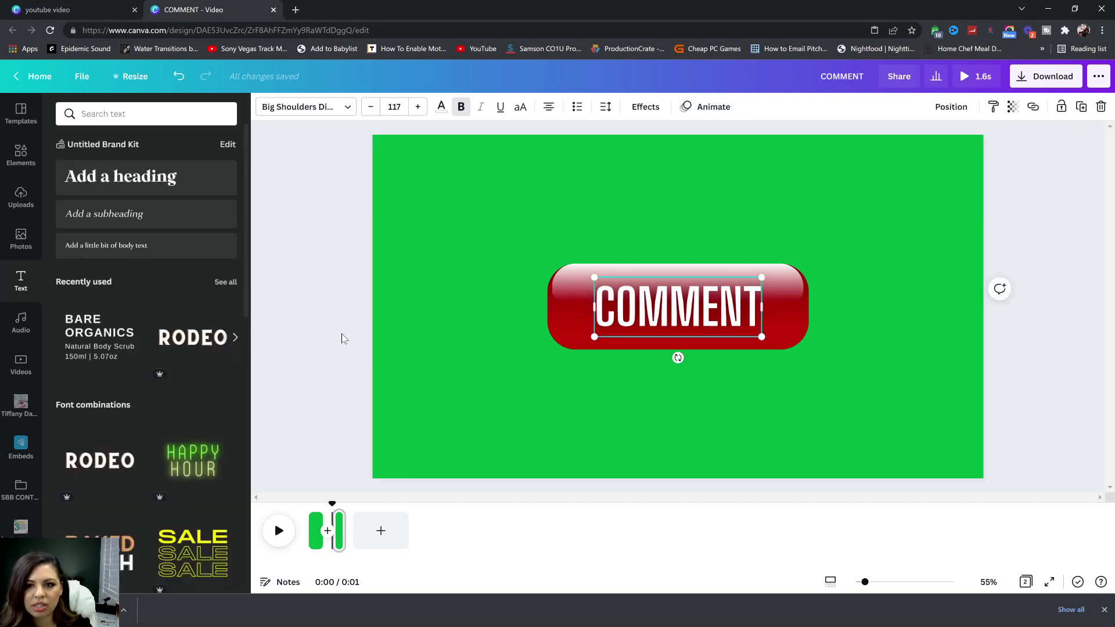
left_click(662, 308)
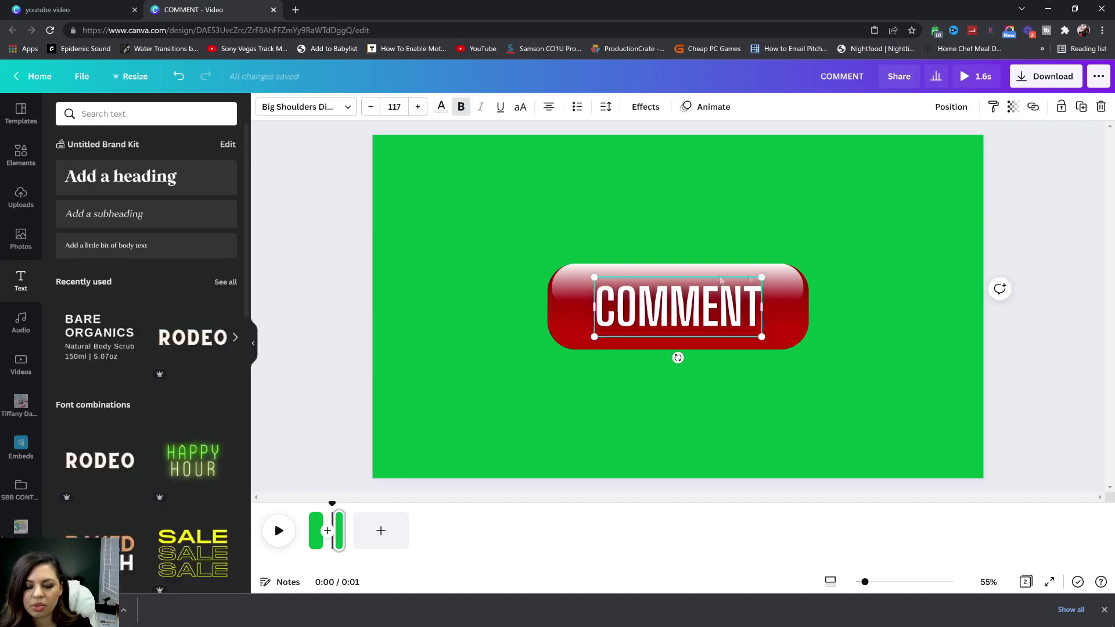
Step: Add the pixel arrow cursor sticker from Recently Used and shrink it below-right of COMMENT
left_click(21, 154)
left_click(227, 114)
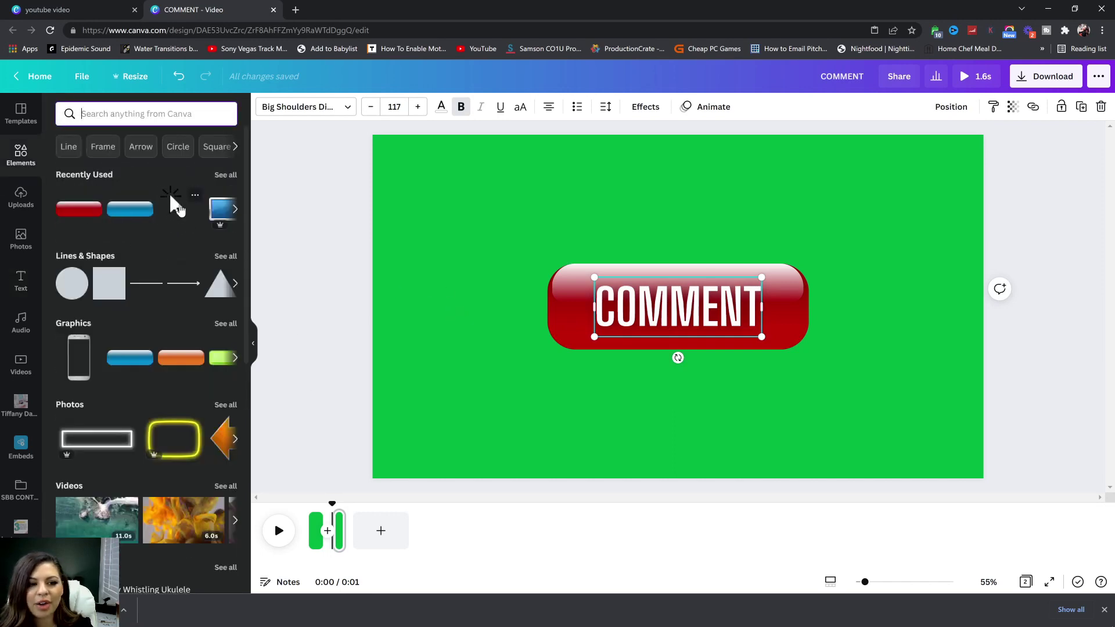
left_click(173, 201)
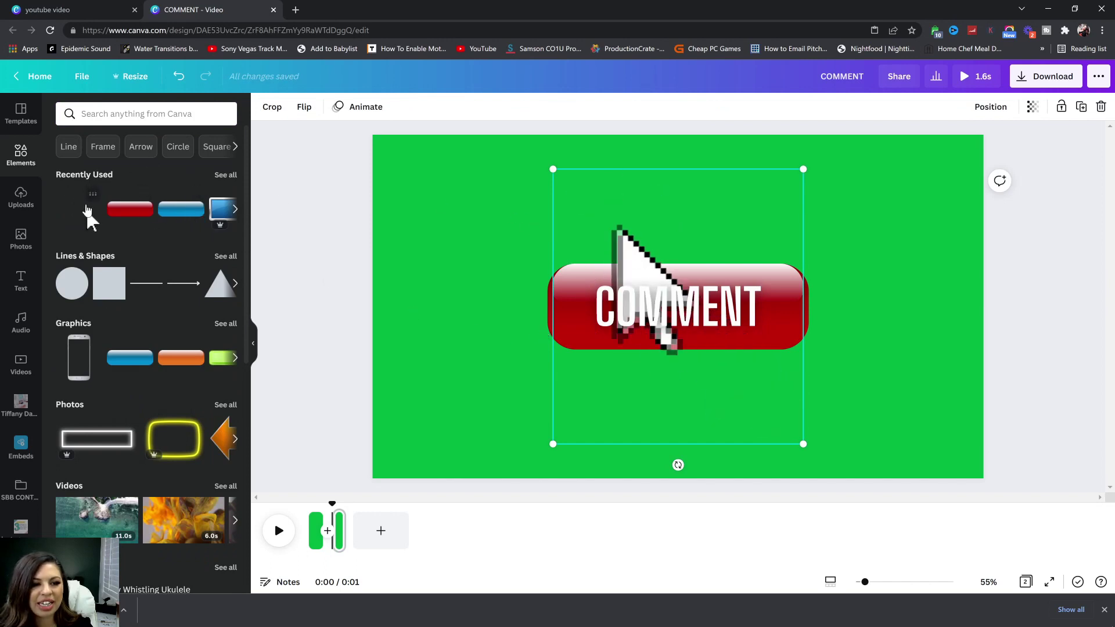
mouse_move(68, 194)
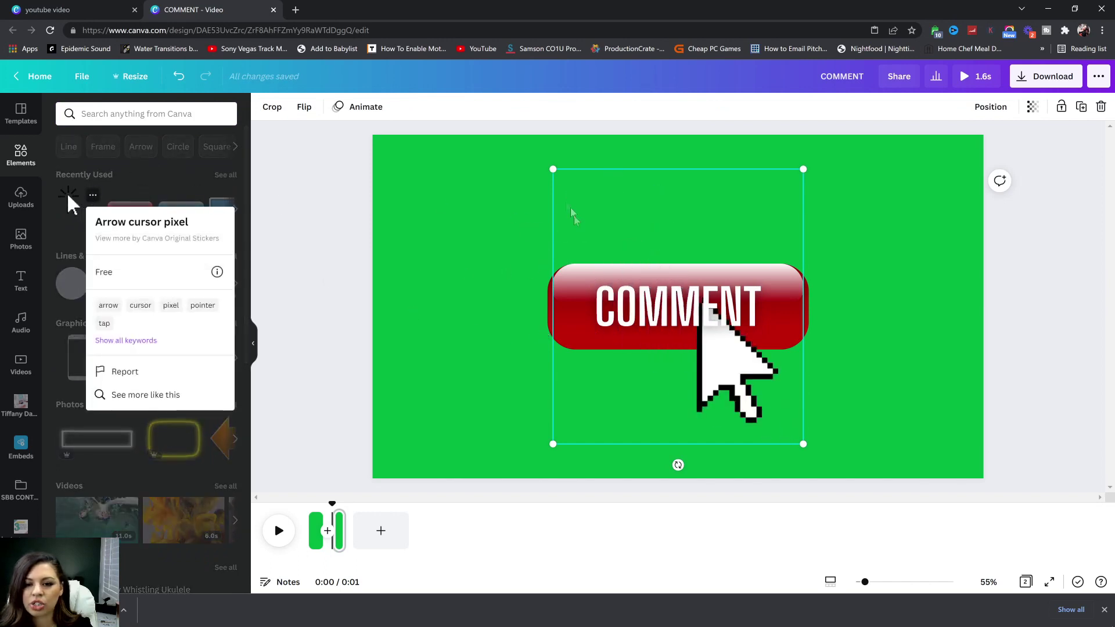
left_click_drag(553, 169, 650, 277)
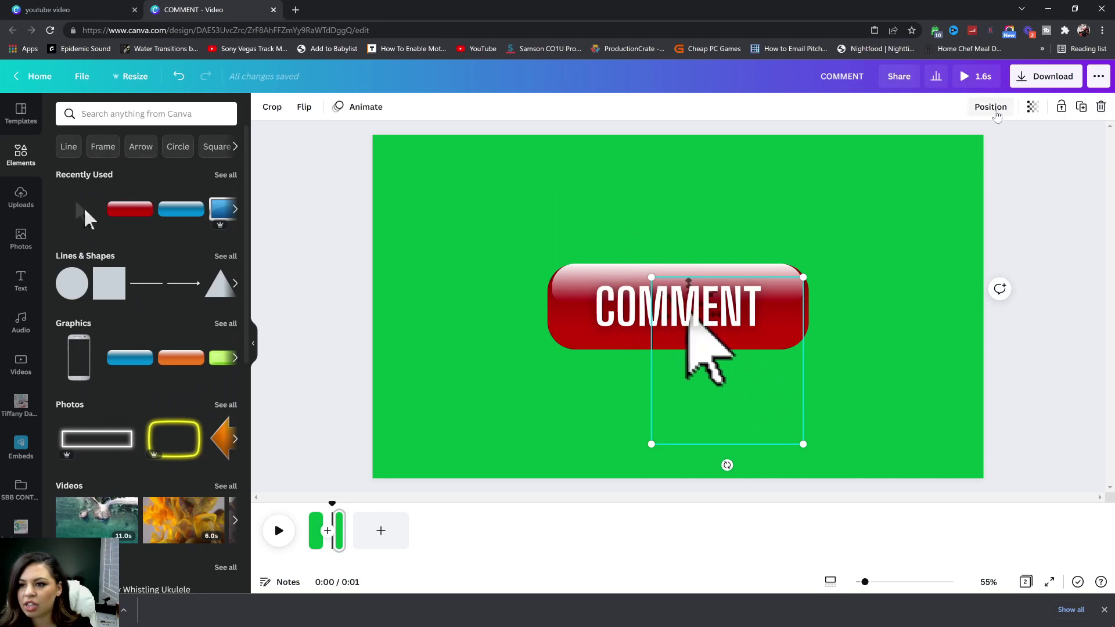
left_click(990, 107)
left_click(990, 107)
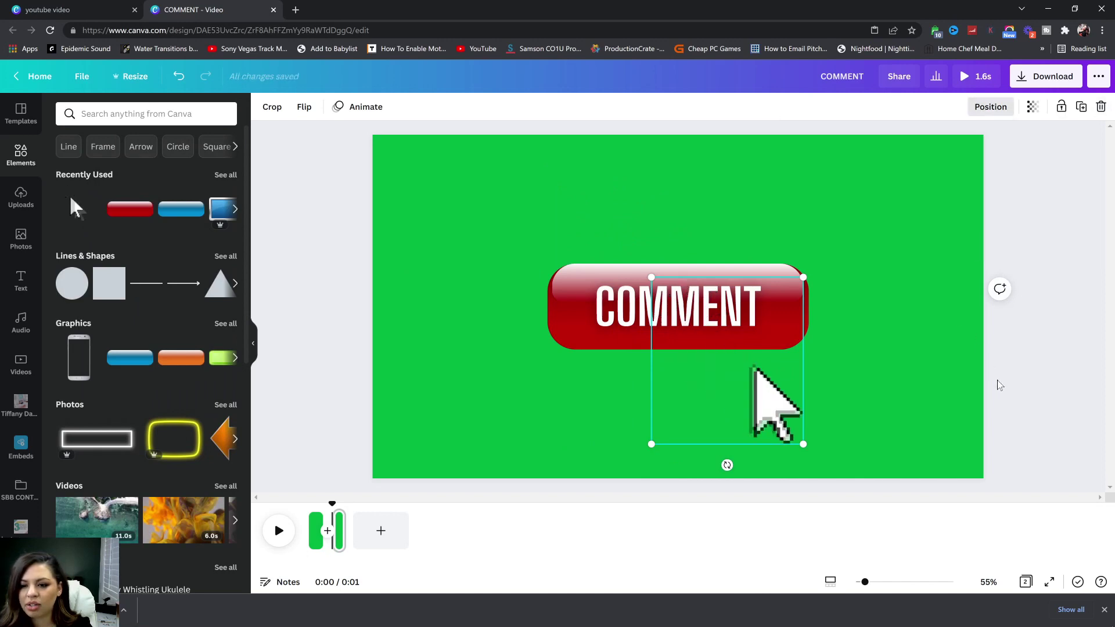
Step: Set the second page to 0.2s and duplicate it into a third page
left_click(339, 530)
right_click(339, 530)
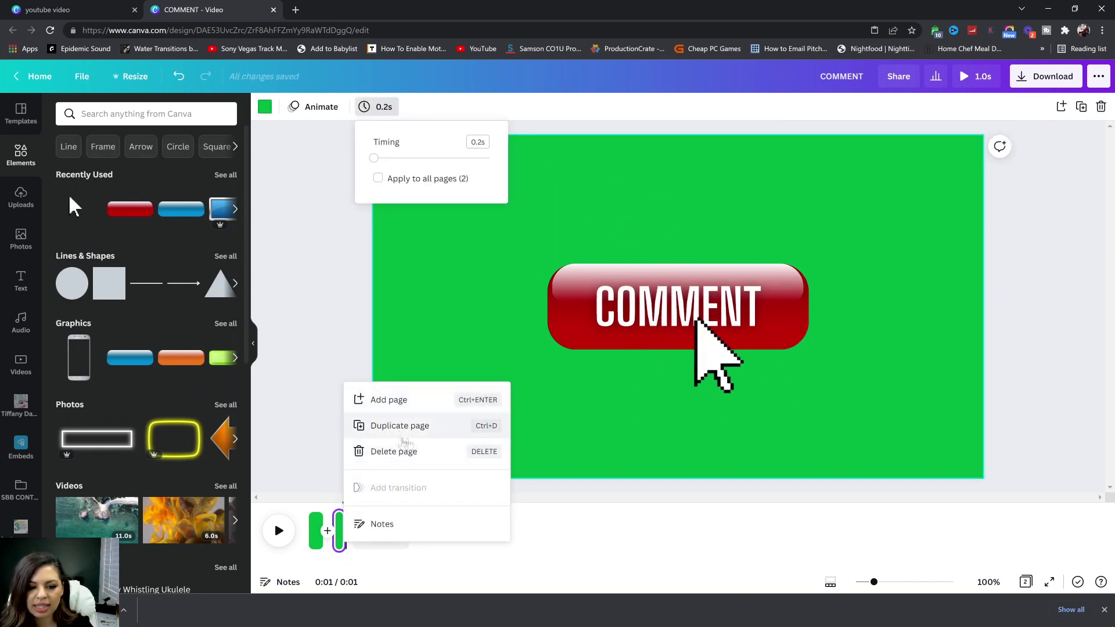
left_click(402, 437)
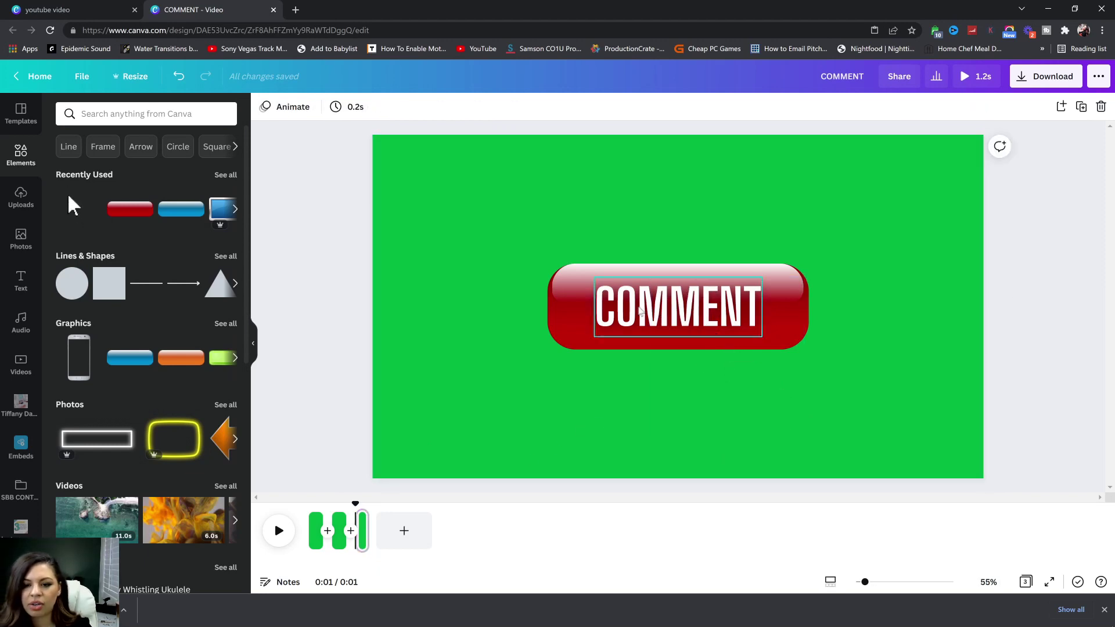
Step: Make the COMMENT text on page three dark
left_click(654, 310)
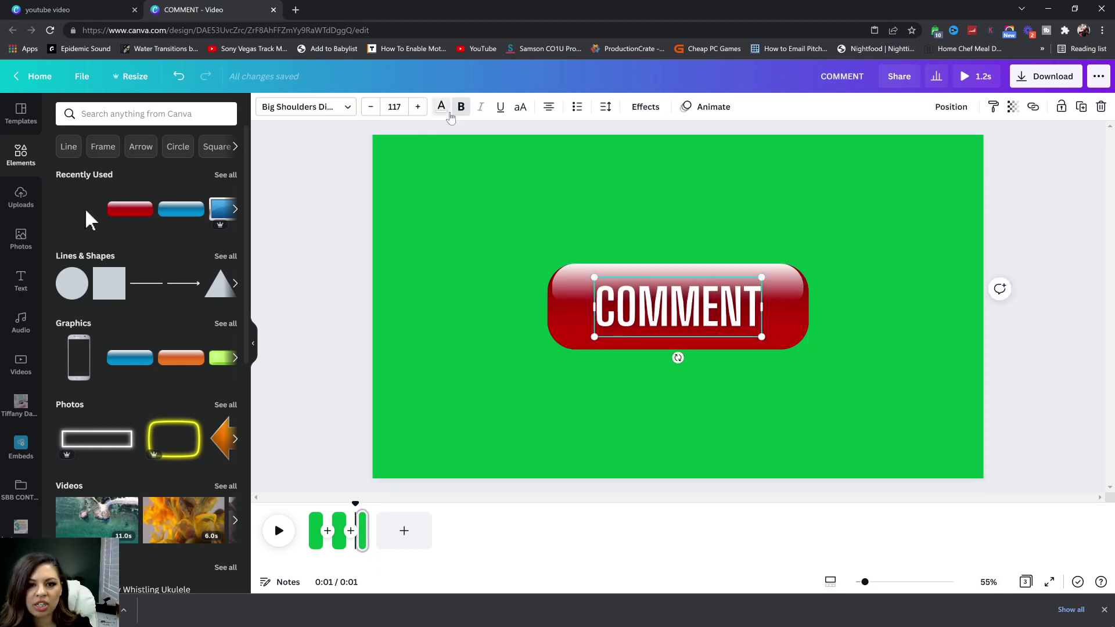
left_click(441, 107)
left_click(97, 258)
key("Escape")
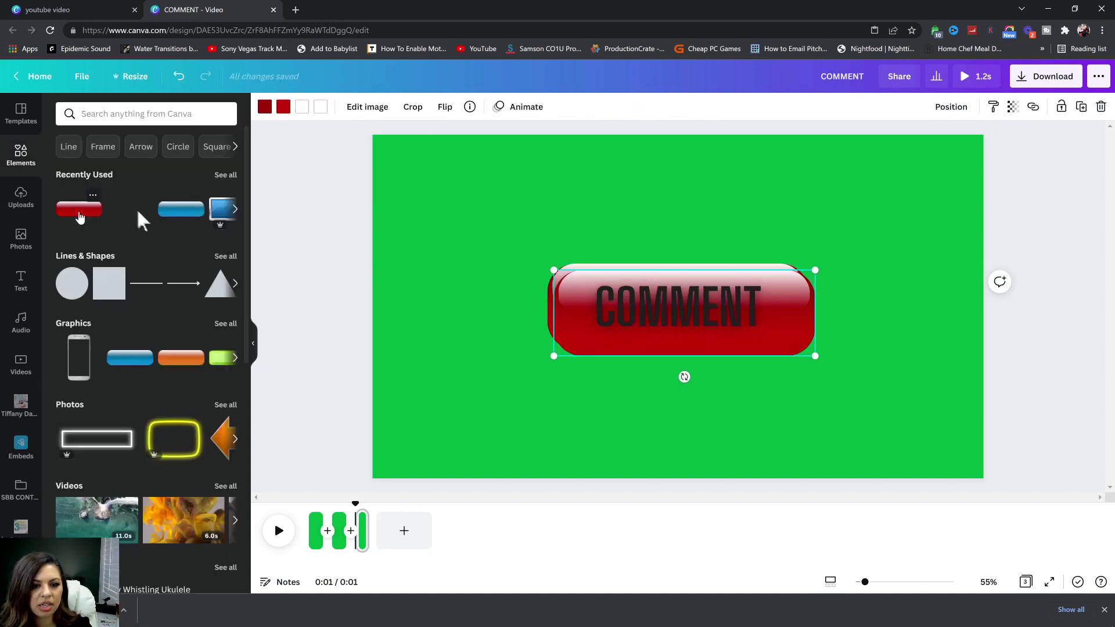
Step: Recolour the button's red to Gray #a6a6a6
left_click(535, 371)
left_click(564, 343)
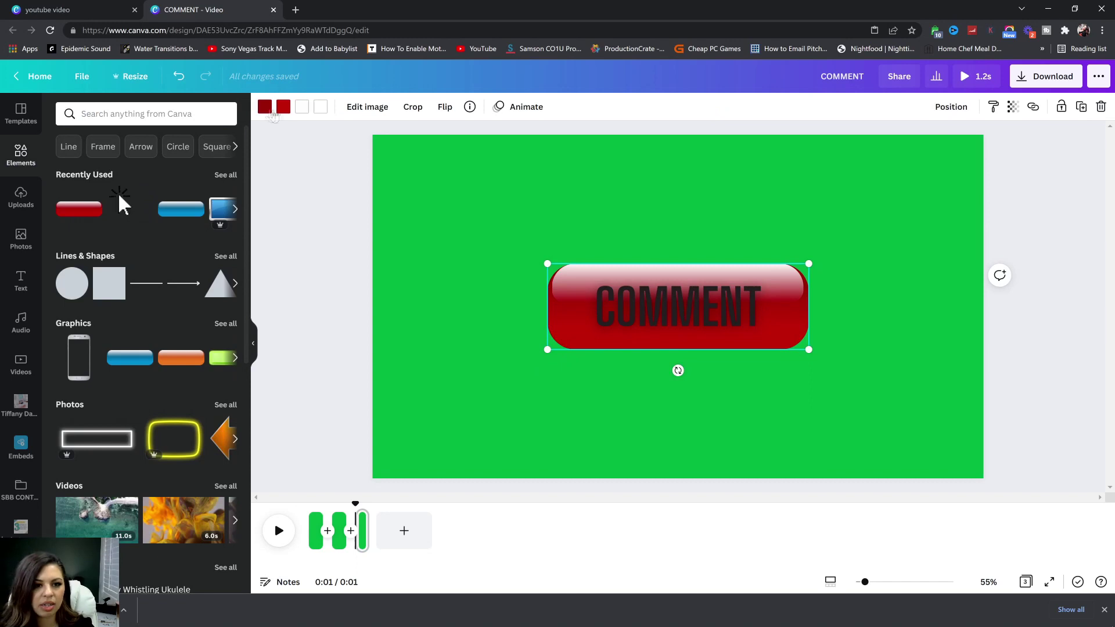
left_click(283, 107)
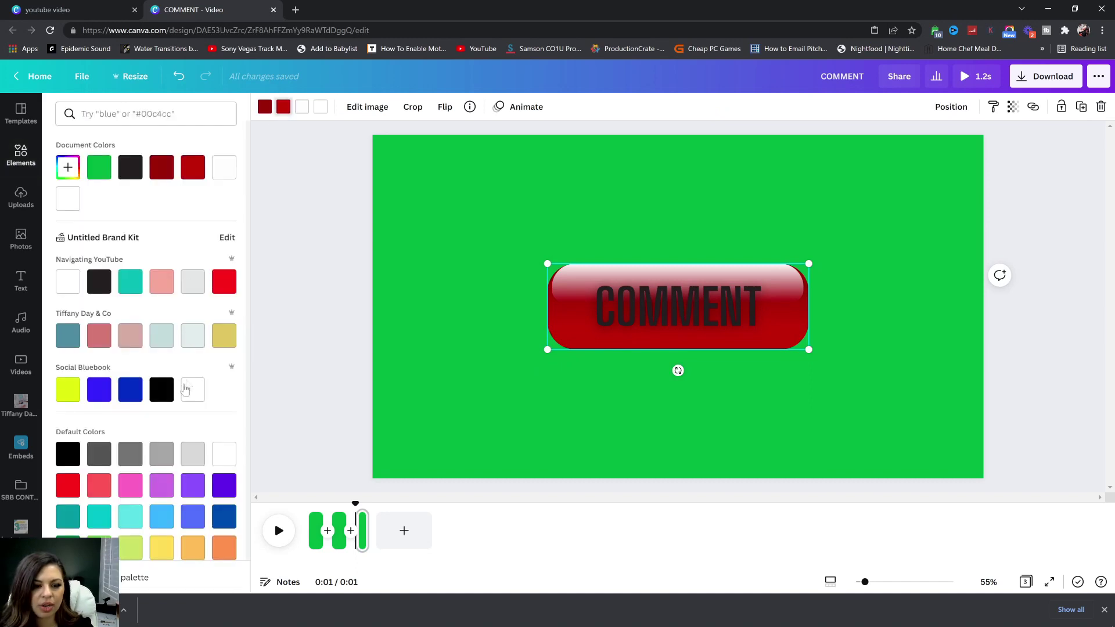
left_click(203, 455)
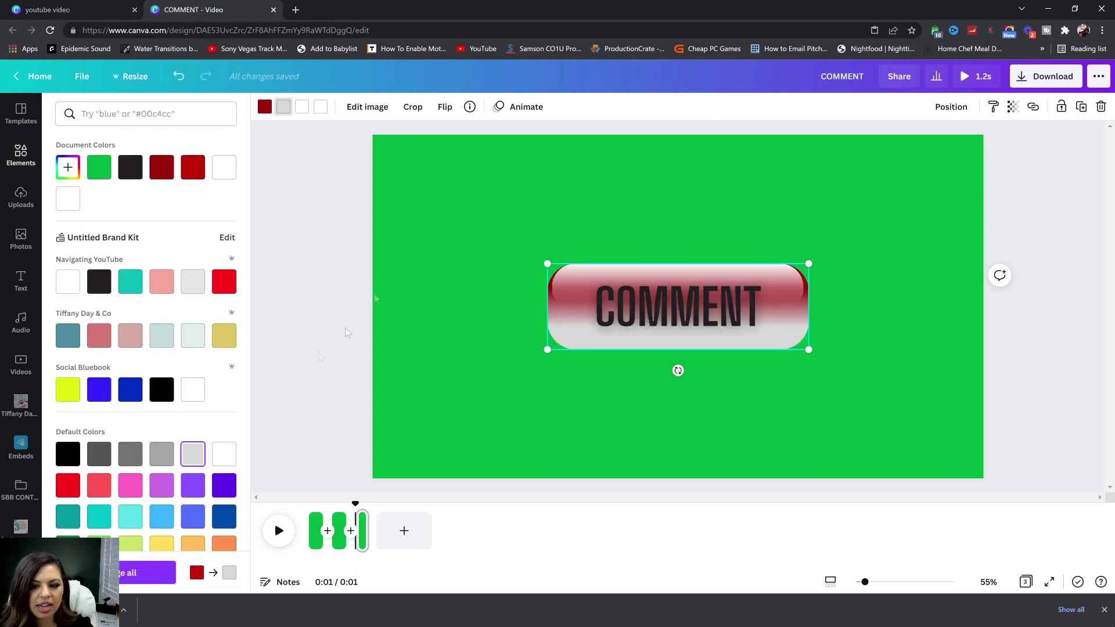
left_click(275, 109)
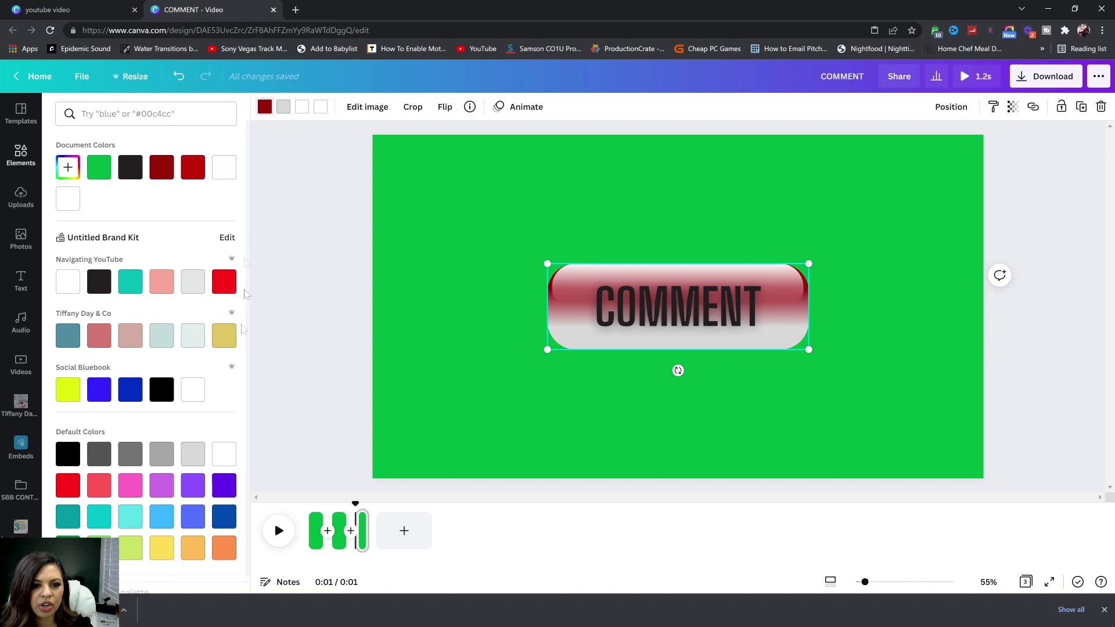
left_click(161, 455)
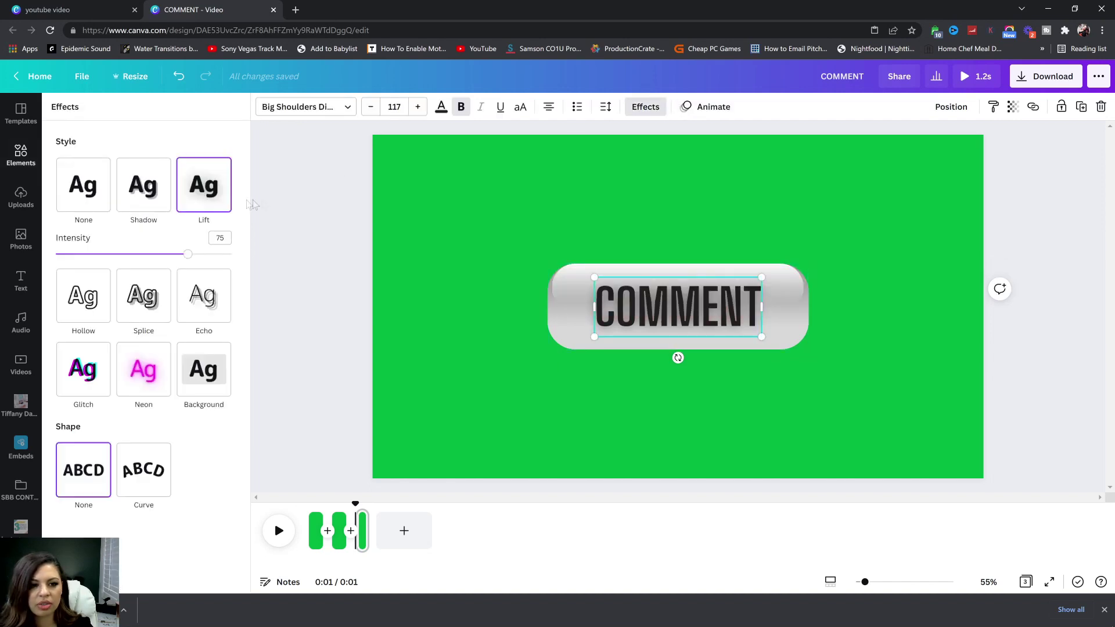
Step: Remove the lift shadow from COMMENT so its Effects are None
left_click(80, 208)
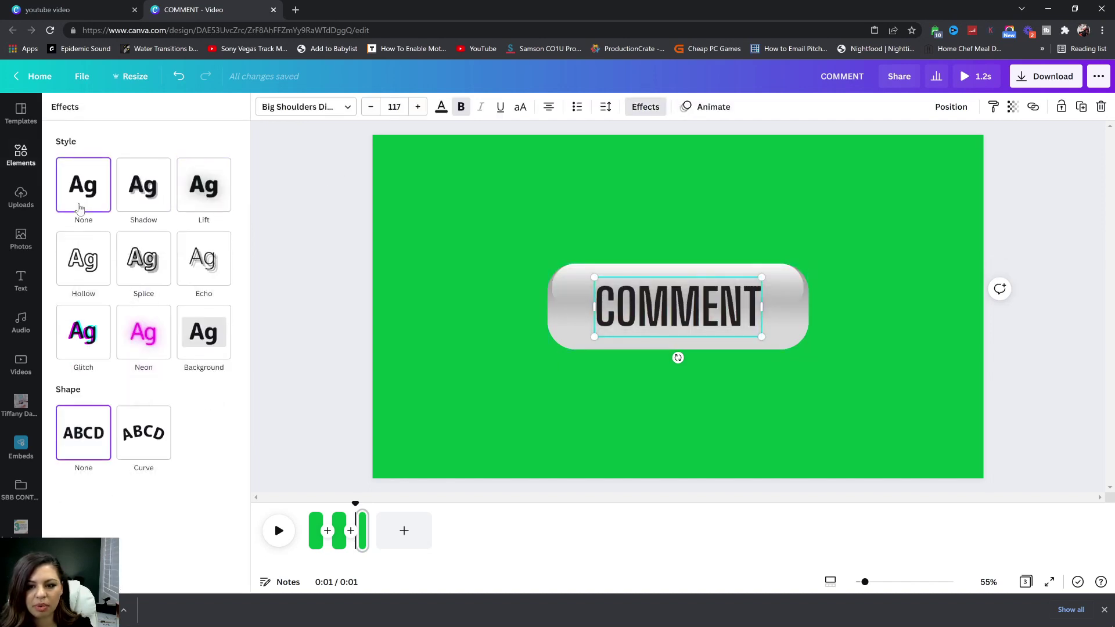
left_click(318, 283)
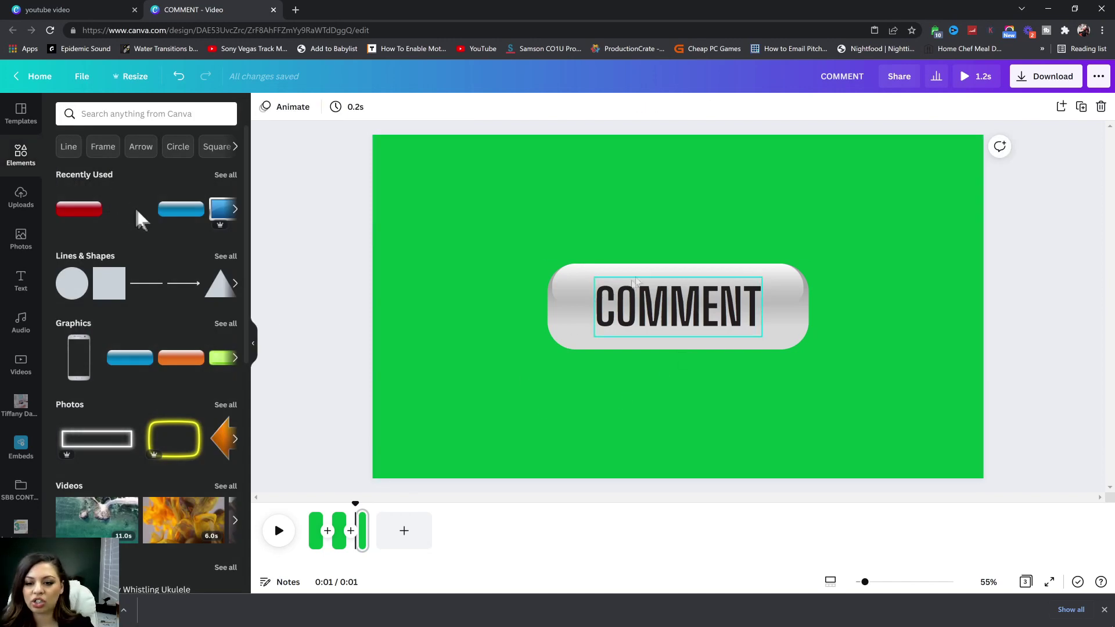
left_click(119, 196)
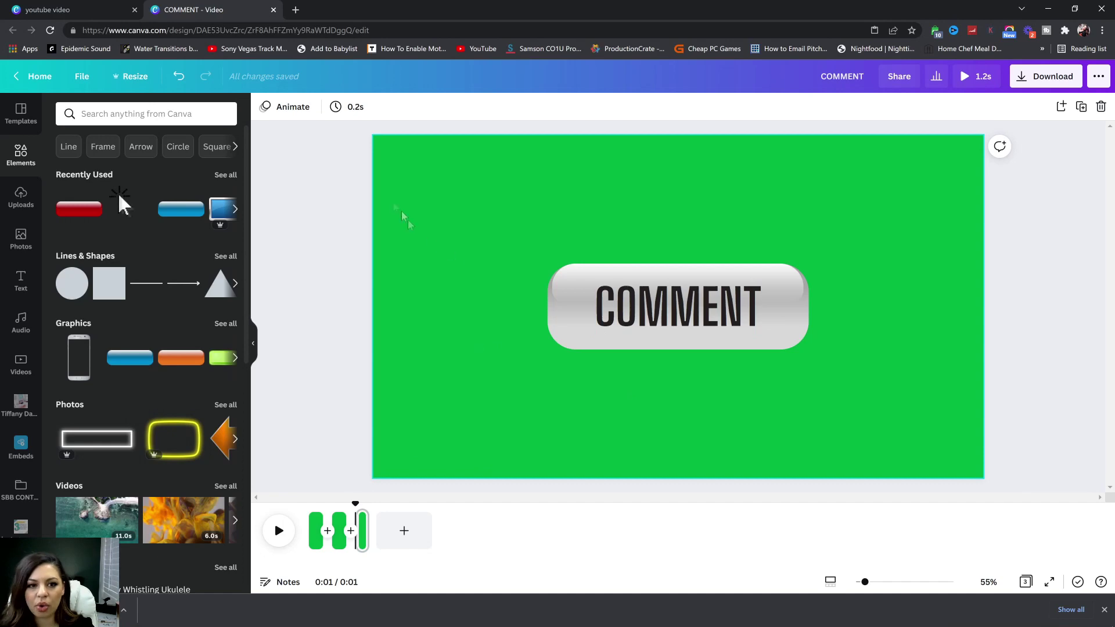
left_click(360, 543)
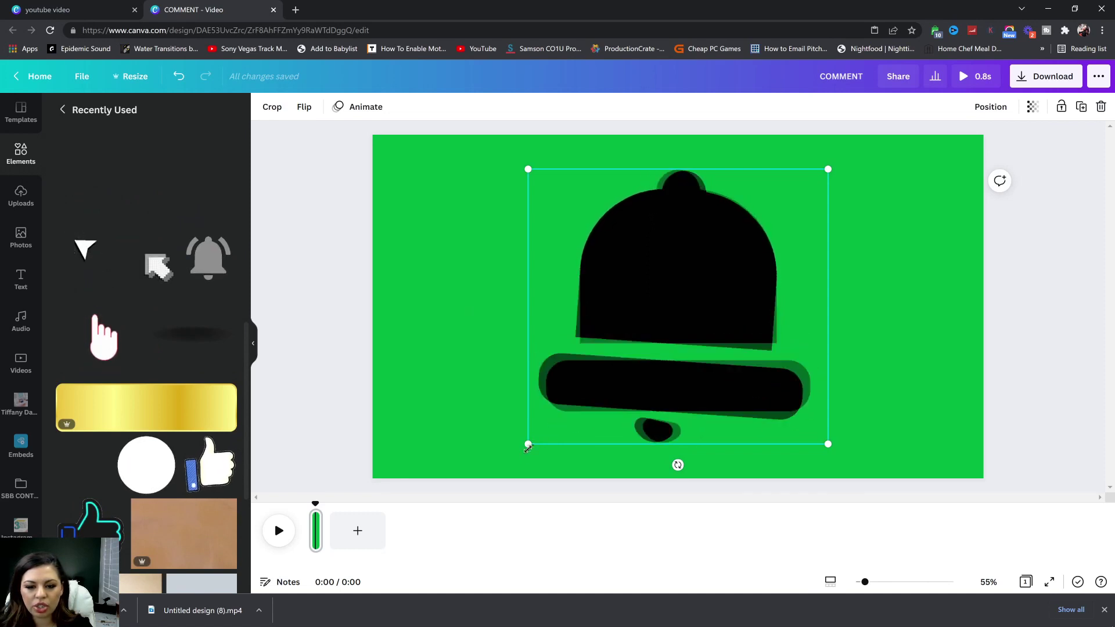
Step: Shrink the black bell and centre it horizontally and vertically on the page
left_click_drag(527, 443, 709, 336)
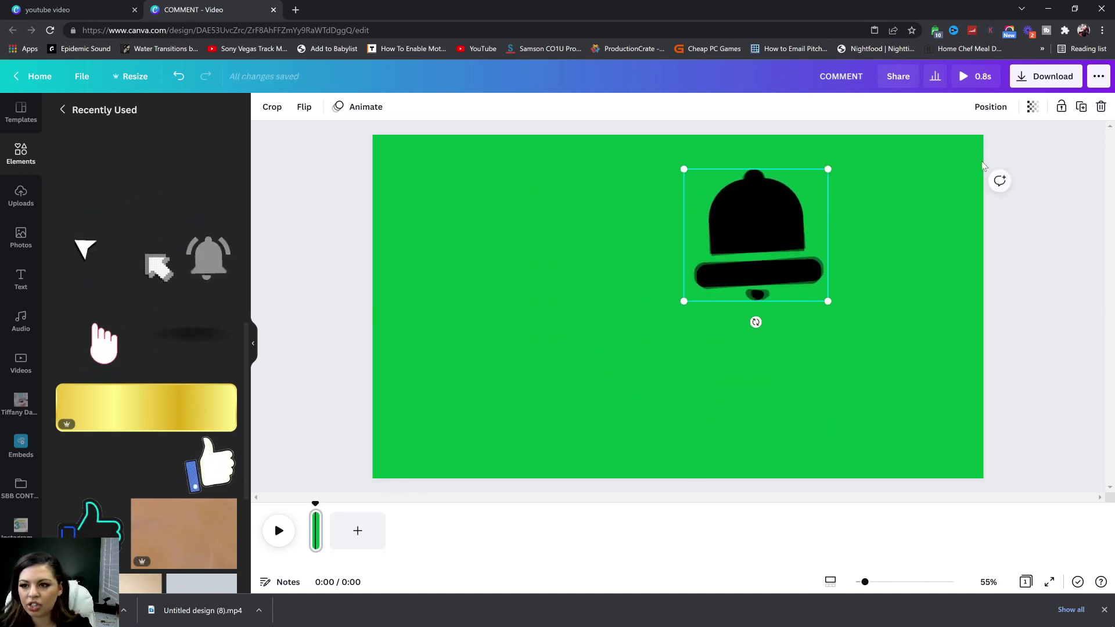
left_click(990, 107)
left_click(935, 213)
left_click(845, 217)
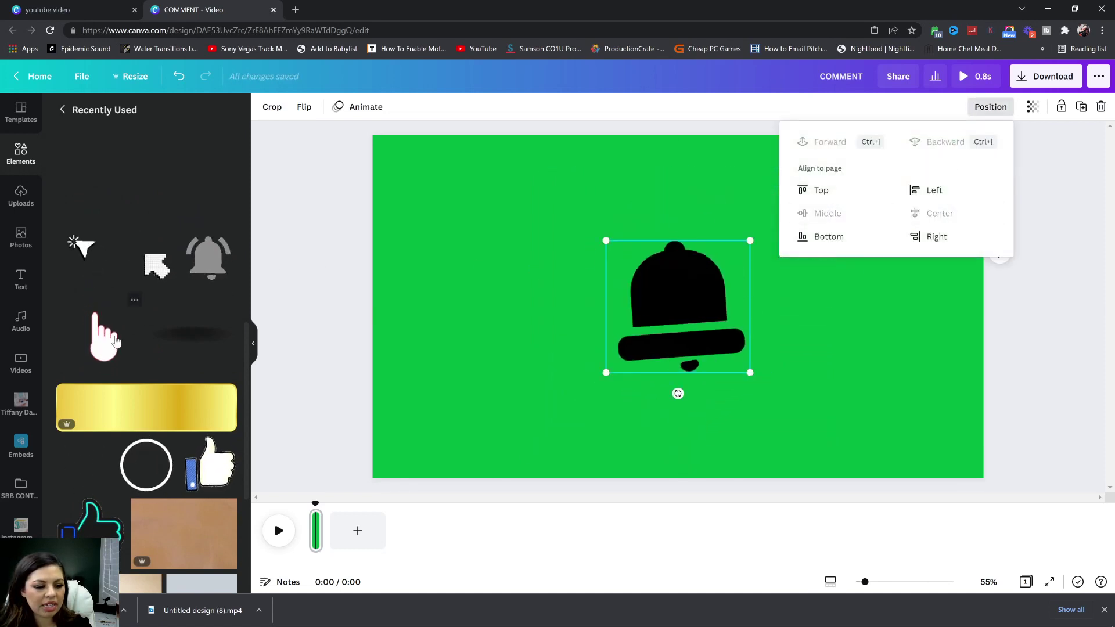
left_click(103, 146)
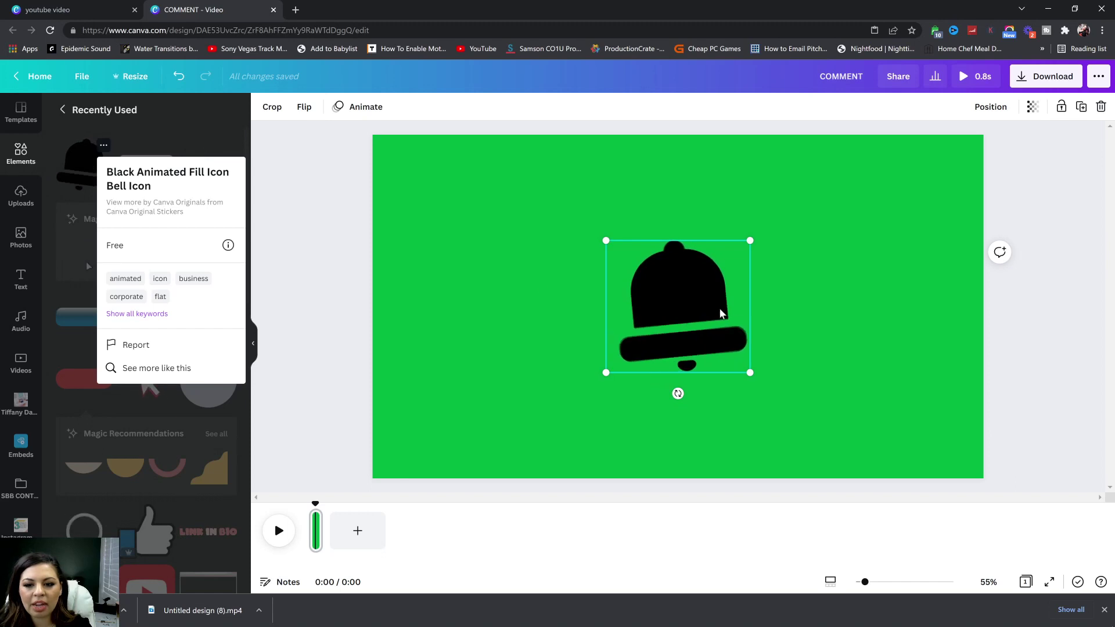
Step: Add a red circle shape and send it backward behind the bell
left_click(206, 388)
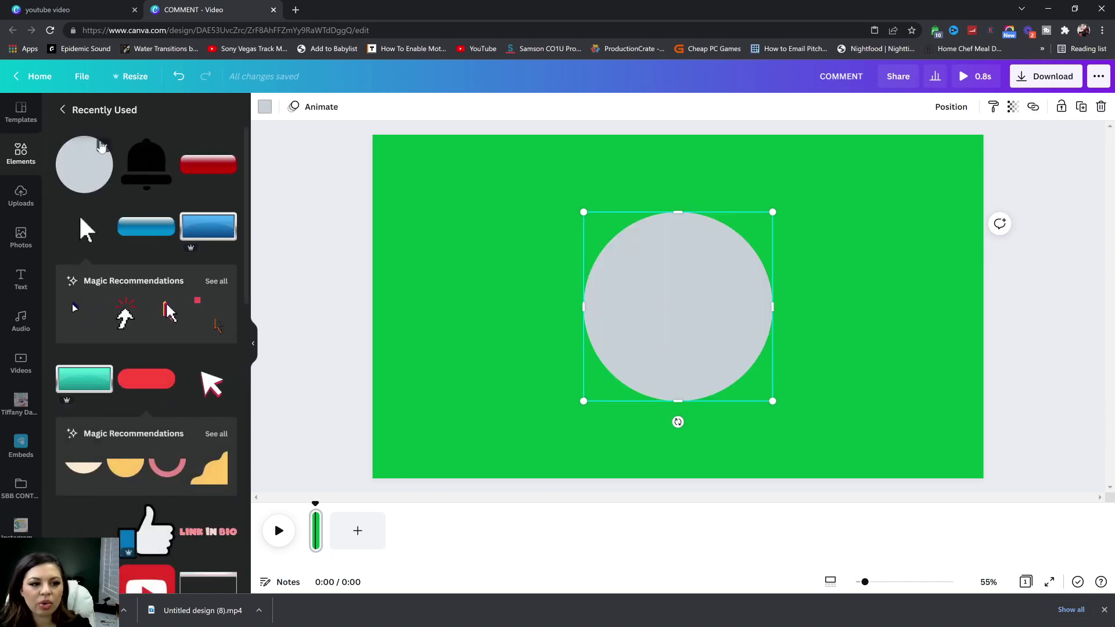
left_click(62, 110)
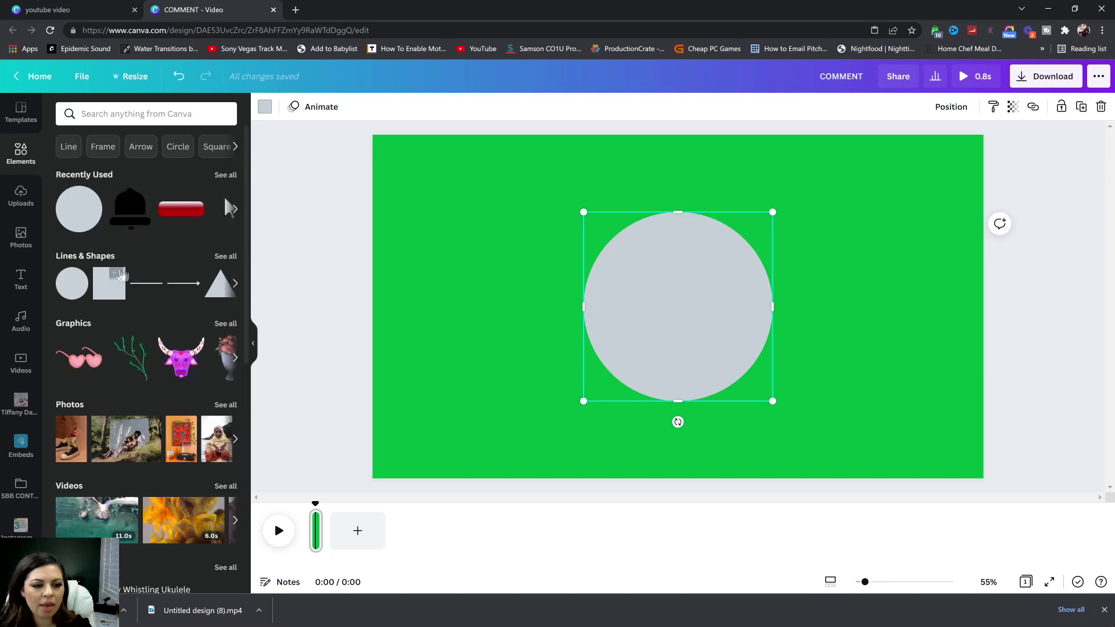
left_click(224, 257)
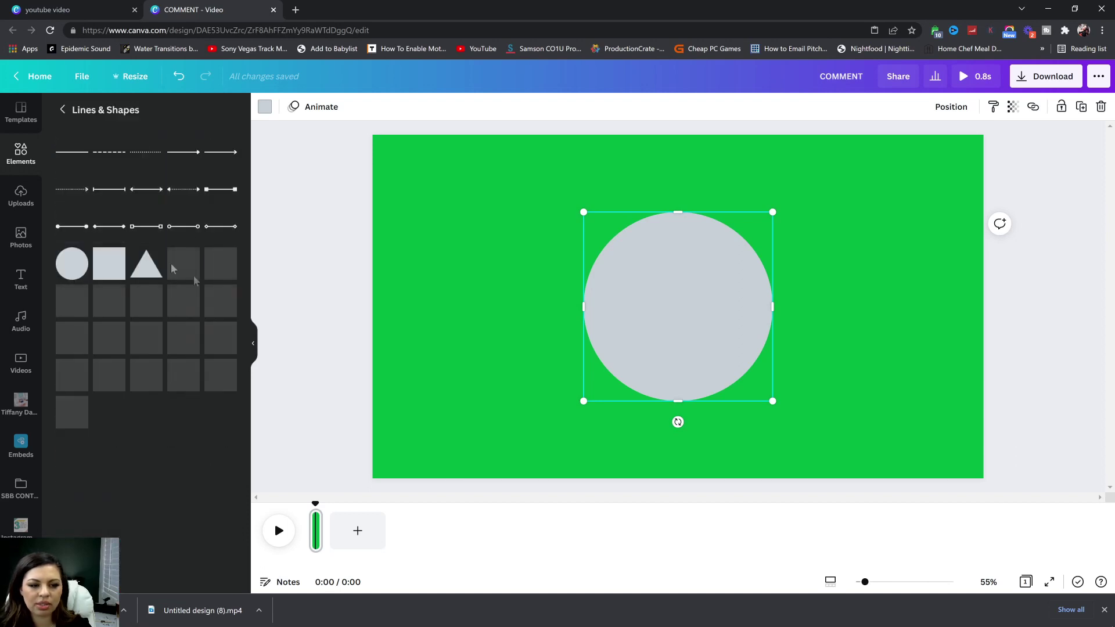
left_click(265, 109)
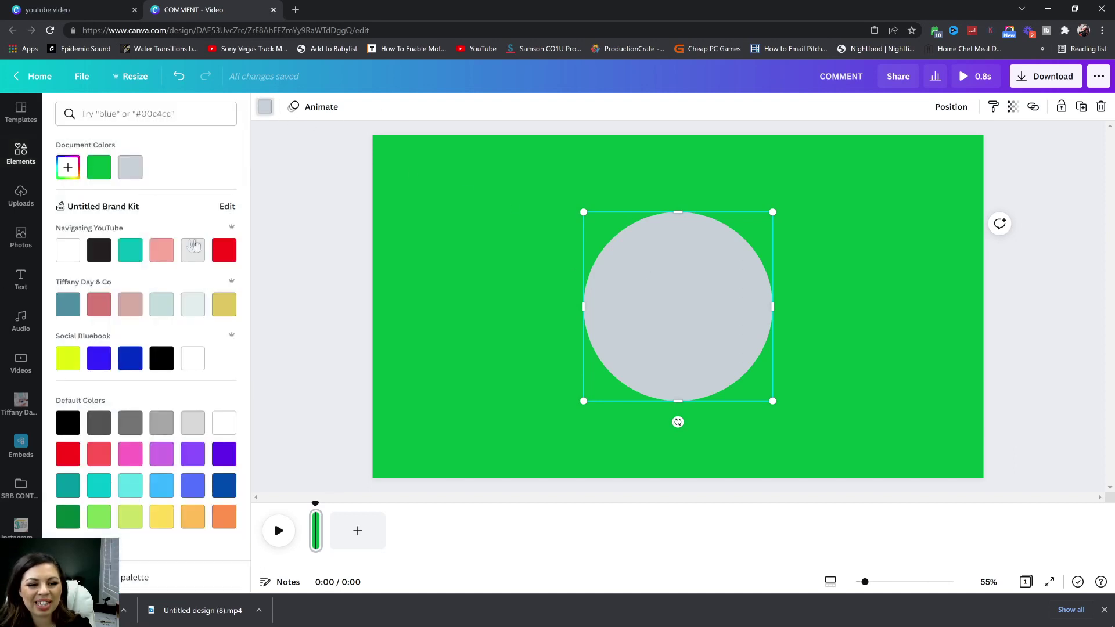
left_click(225, 250)
left_click(951, 106)
left_click(900, 142)
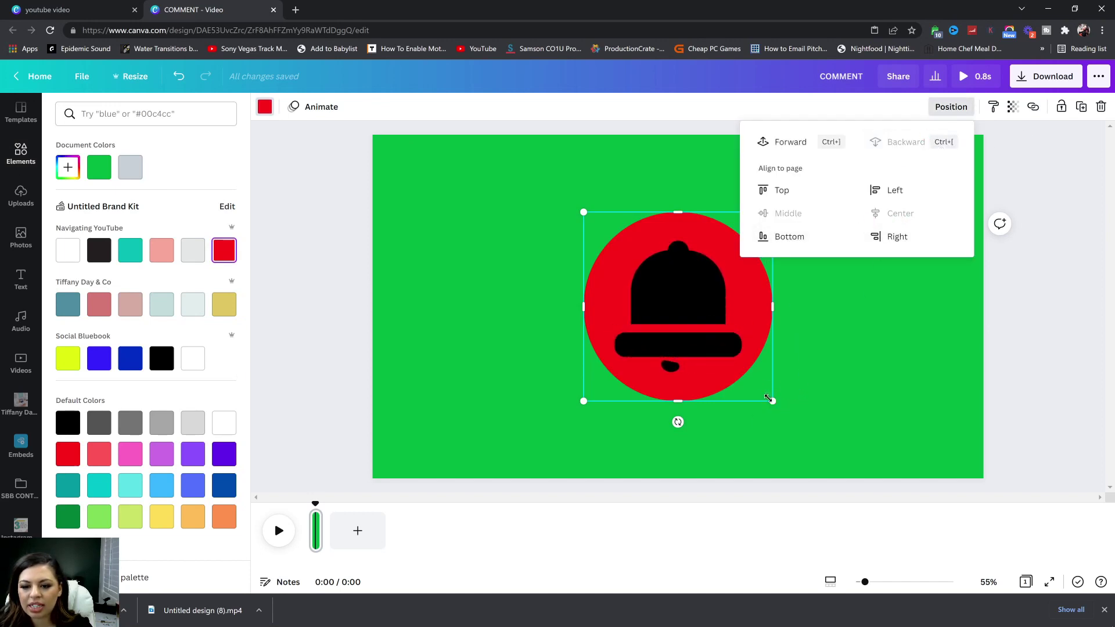
left_click(890, 382)
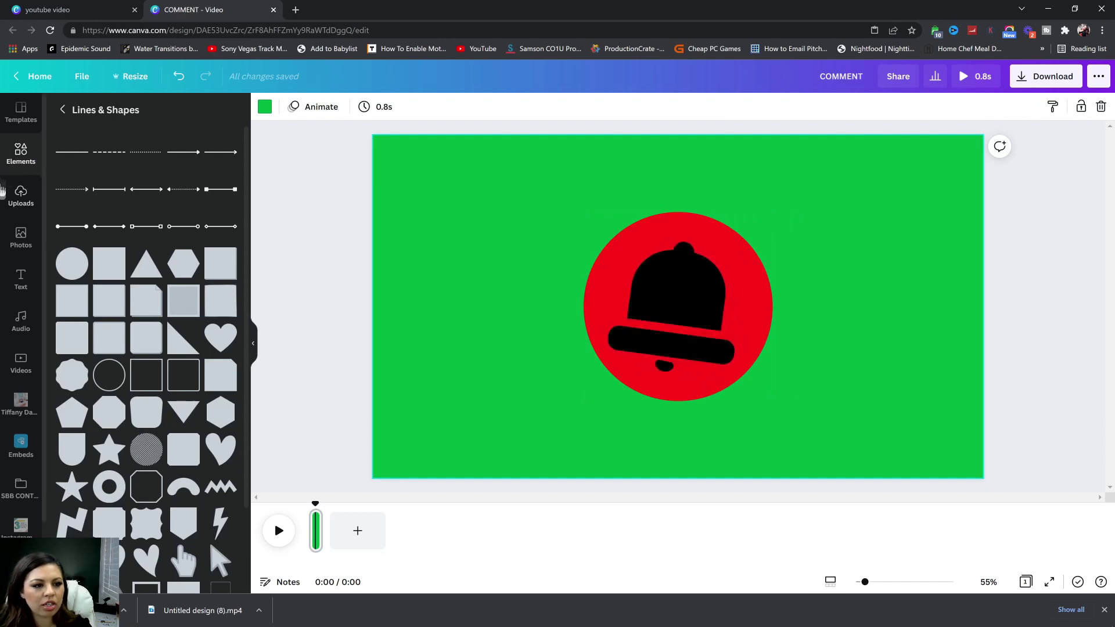
Step: Search graphics for MOUSE ARROW and add the Hand cursor click sticker
left_click(20, 164)
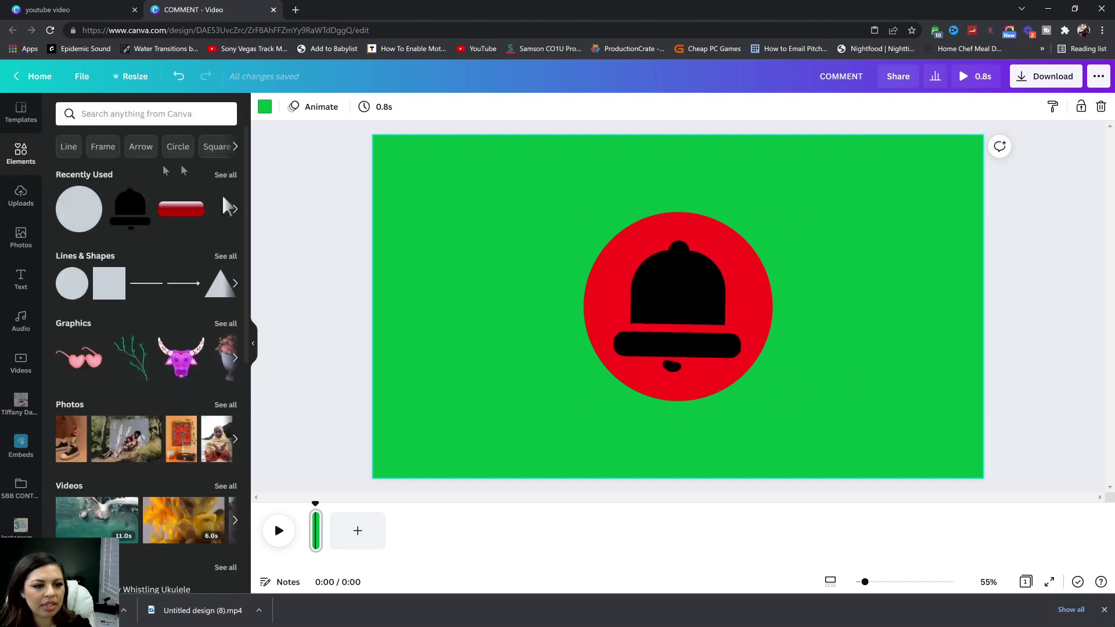
left_click(165, 114)
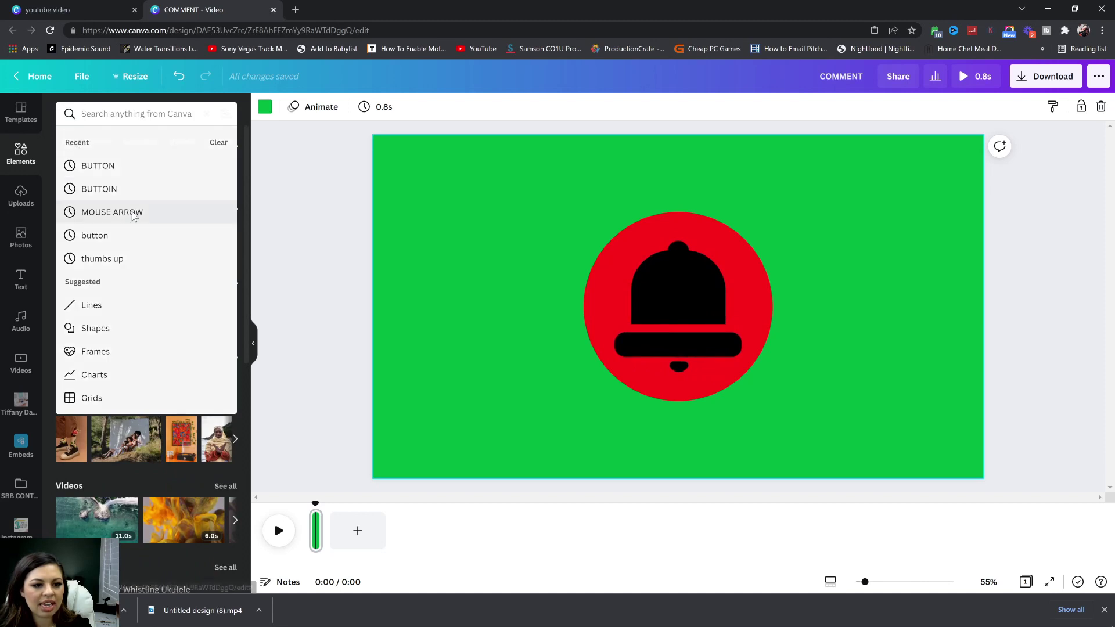
left_click(112, 212)
left_click(142, 142)
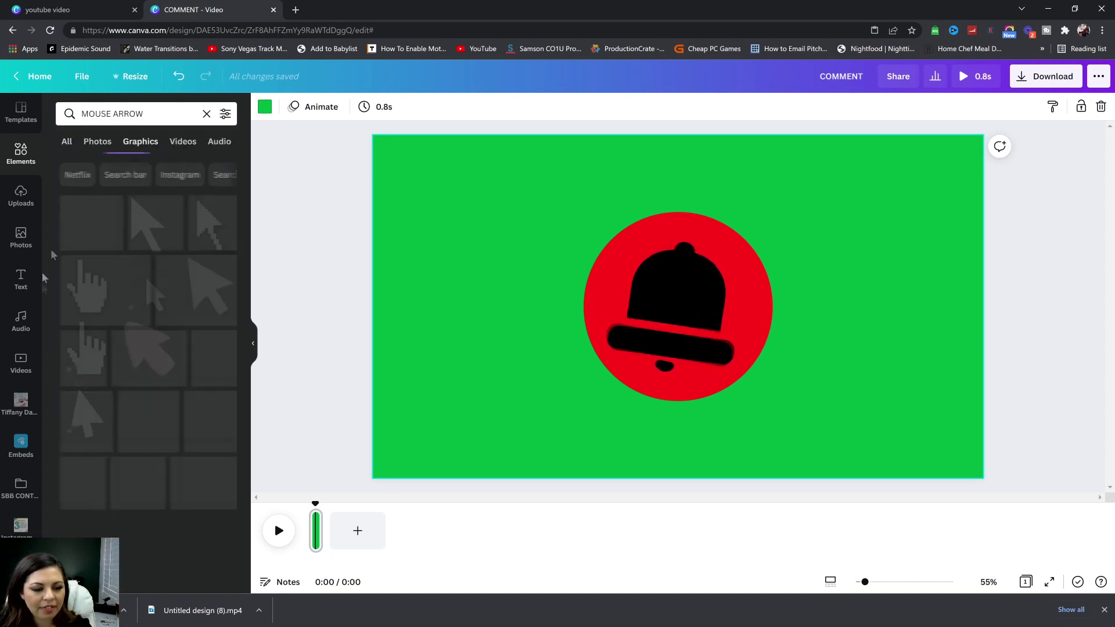
left_click(227, 424)
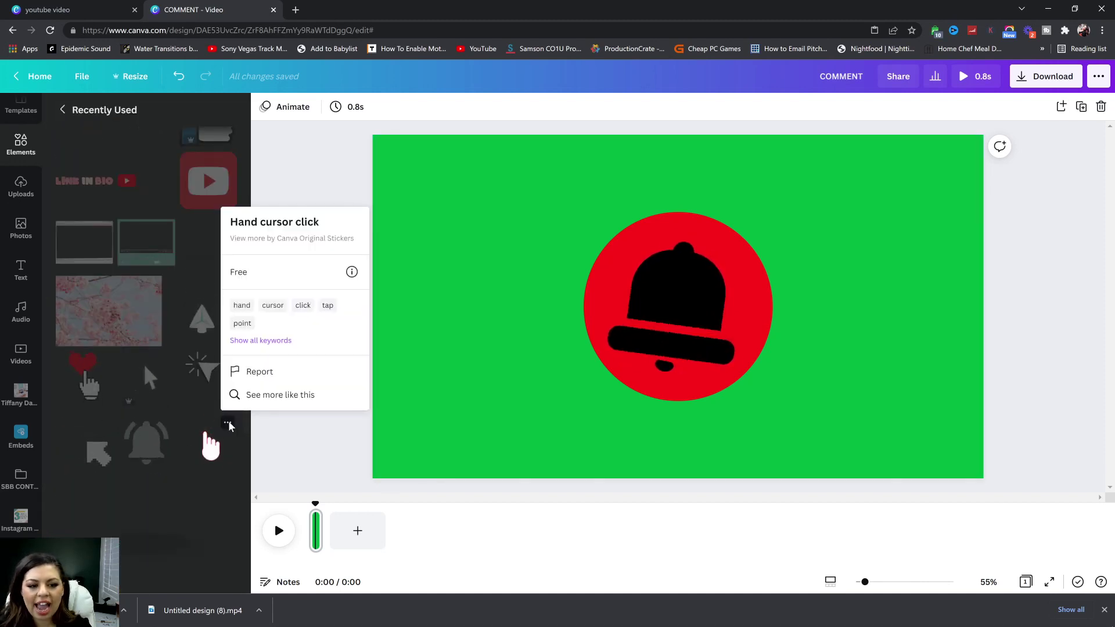
left_click(210, 446)
left_click(211, 446)
Step: Shrink and rotate the hand so its fingertip presses the bell's lower bar
left_click_drag(622, 167, 655, 324)
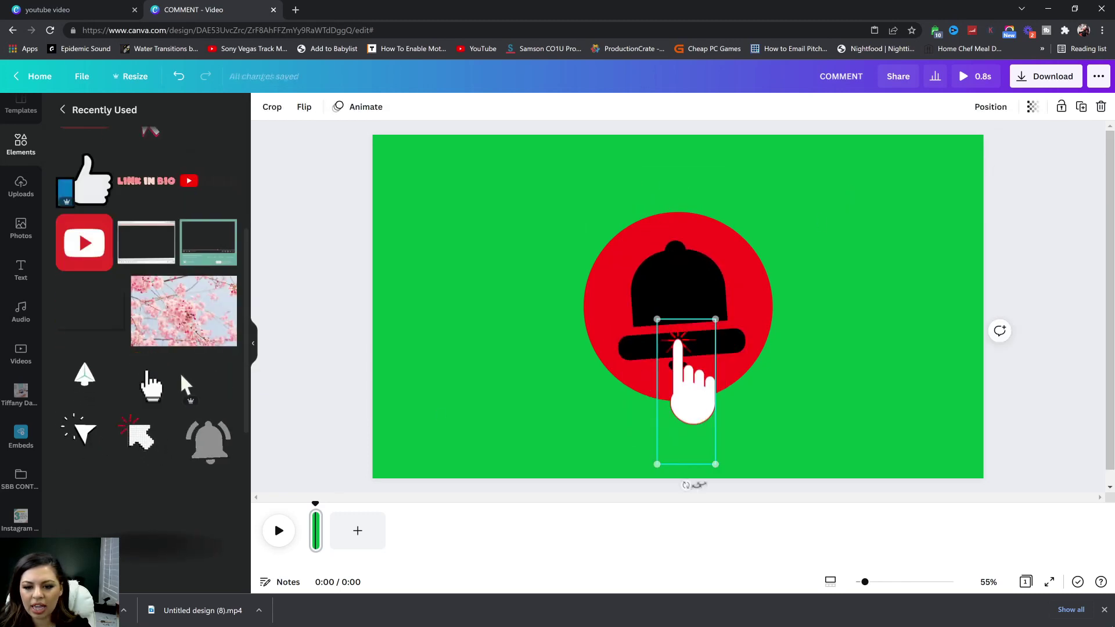
left_click_drag(689, 481, 746, 497)
left_click_drag(714, 423, 778, 404)
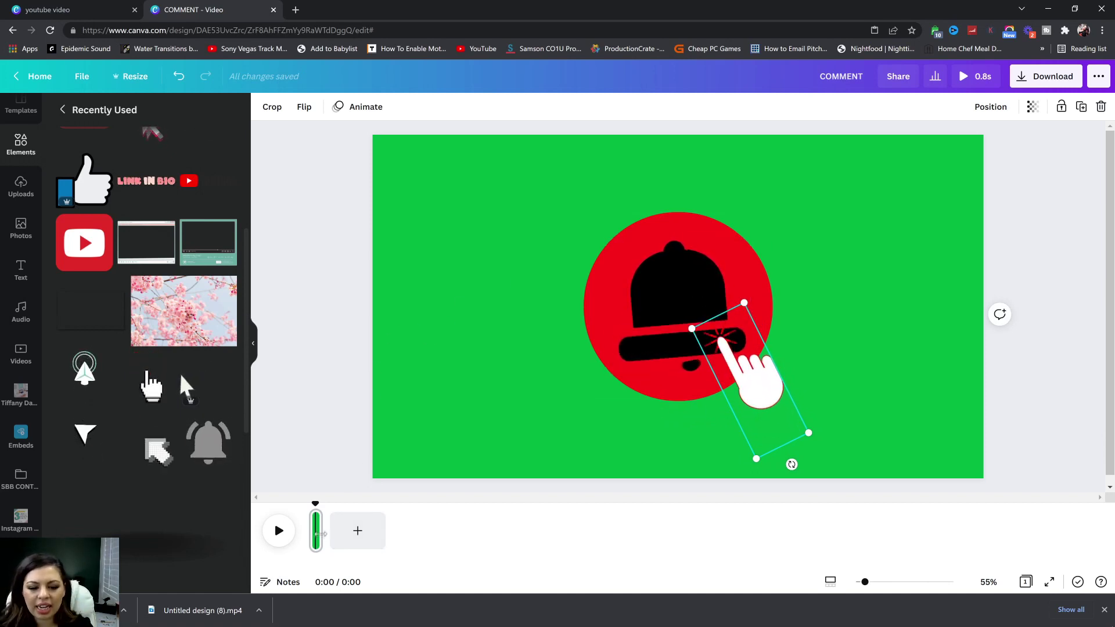
left_click(315, 534)
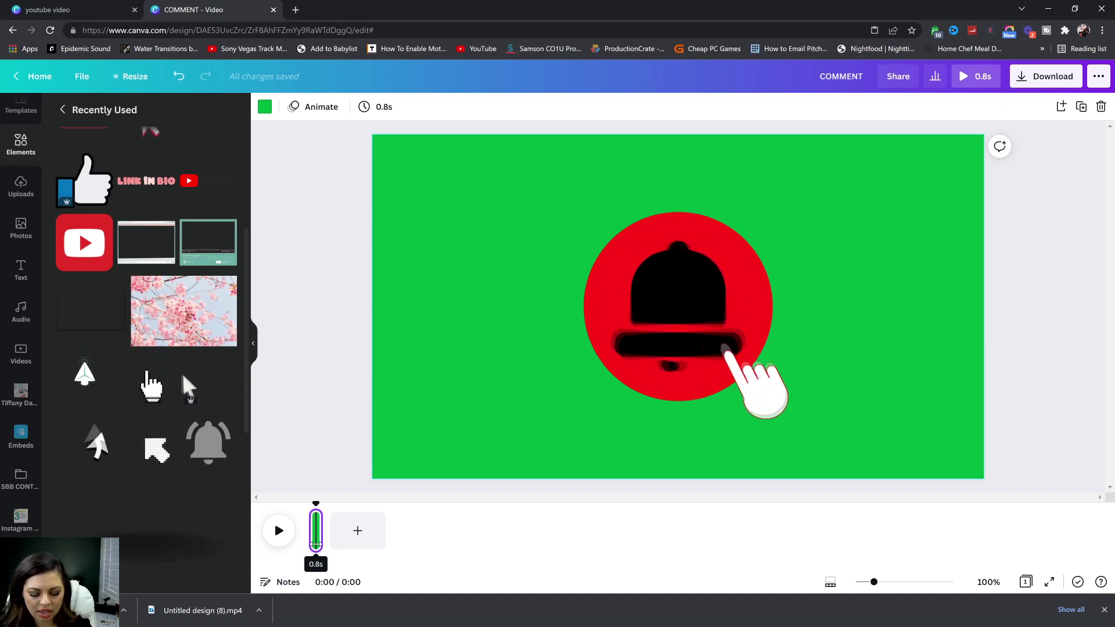
right_click(316, 540)
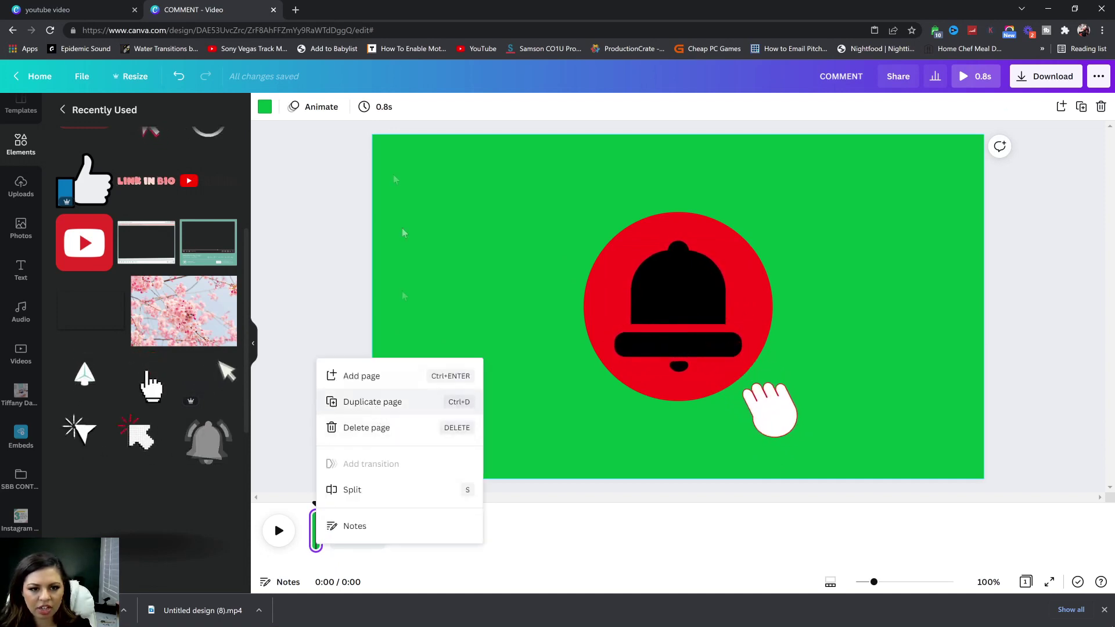
left_click(368, 412)
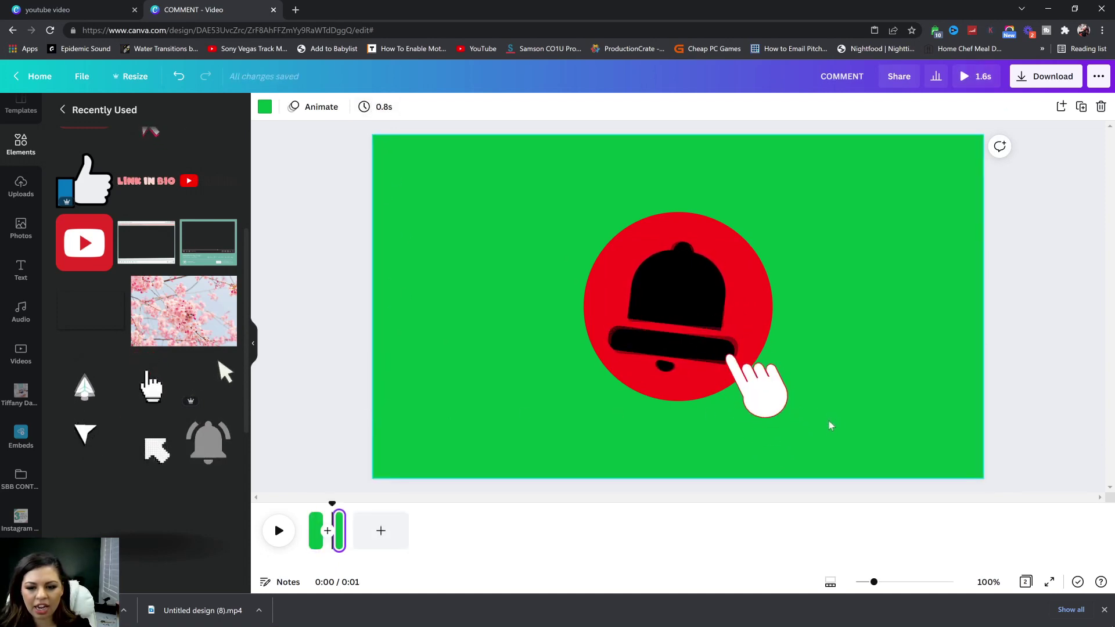
left_click(770, 406)
key("Delete")
left_click(696, 325)
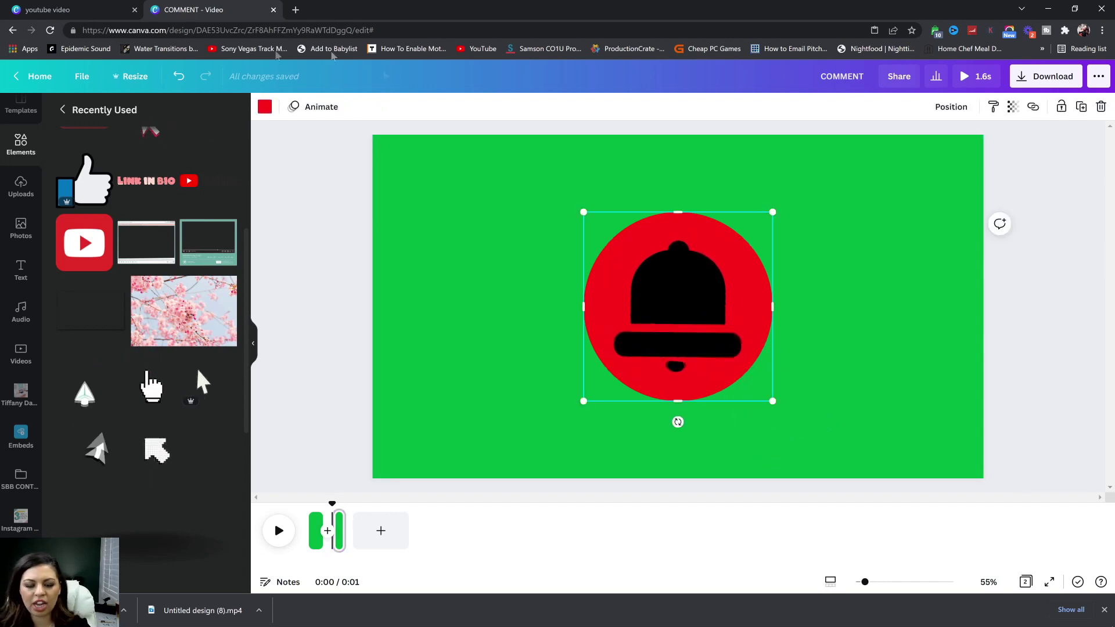
left_click(263, 107)
left_click(192, 248)
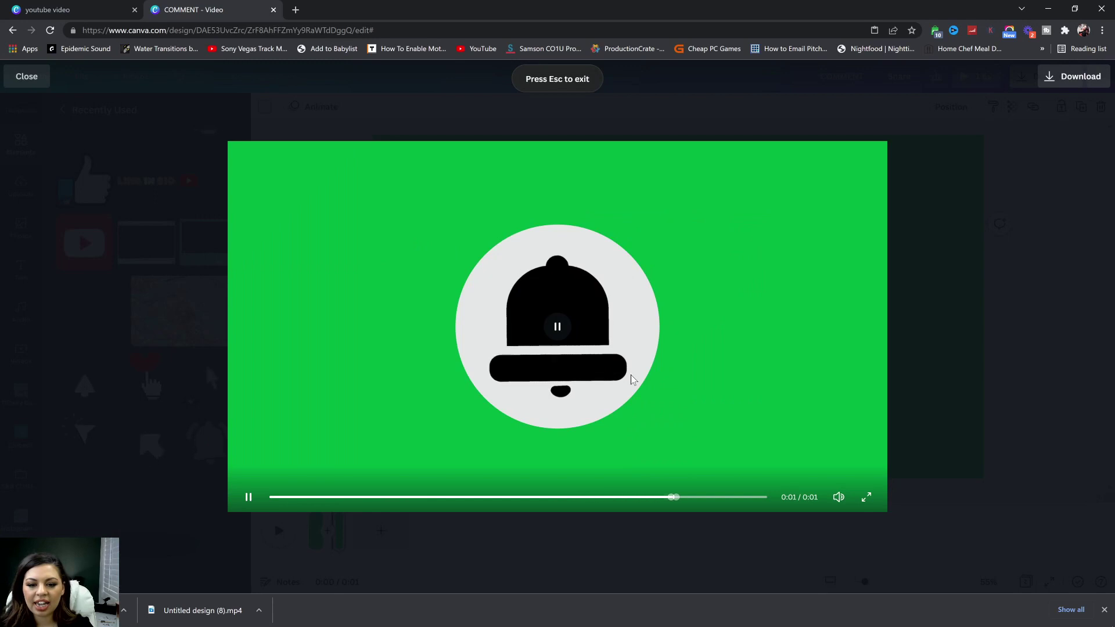
key("Escape")
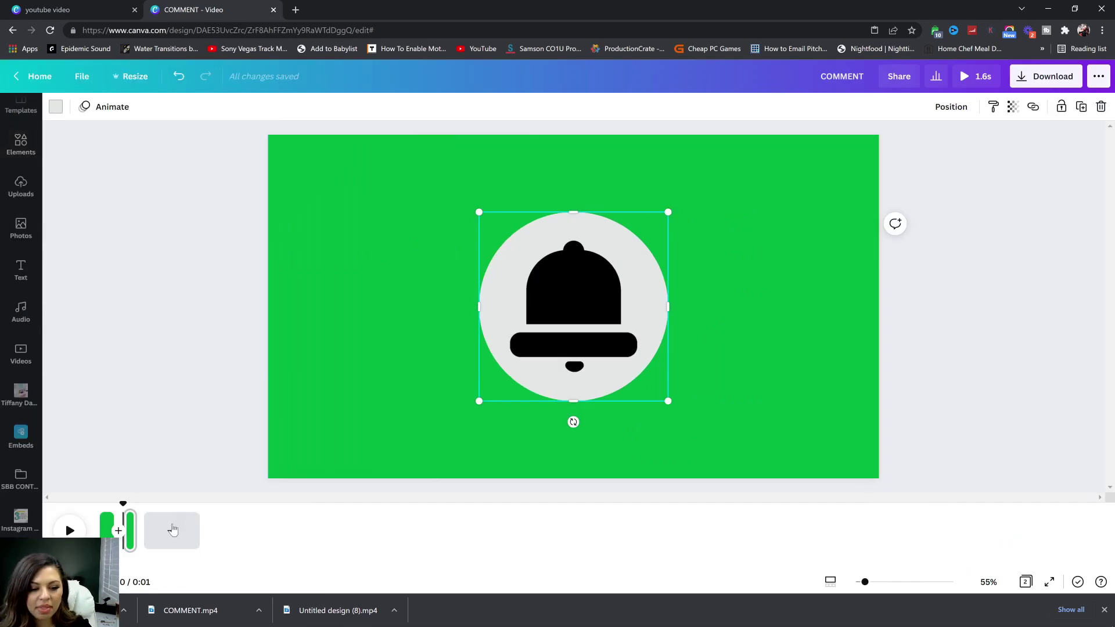
left_click(129, 530)
key("Delete")
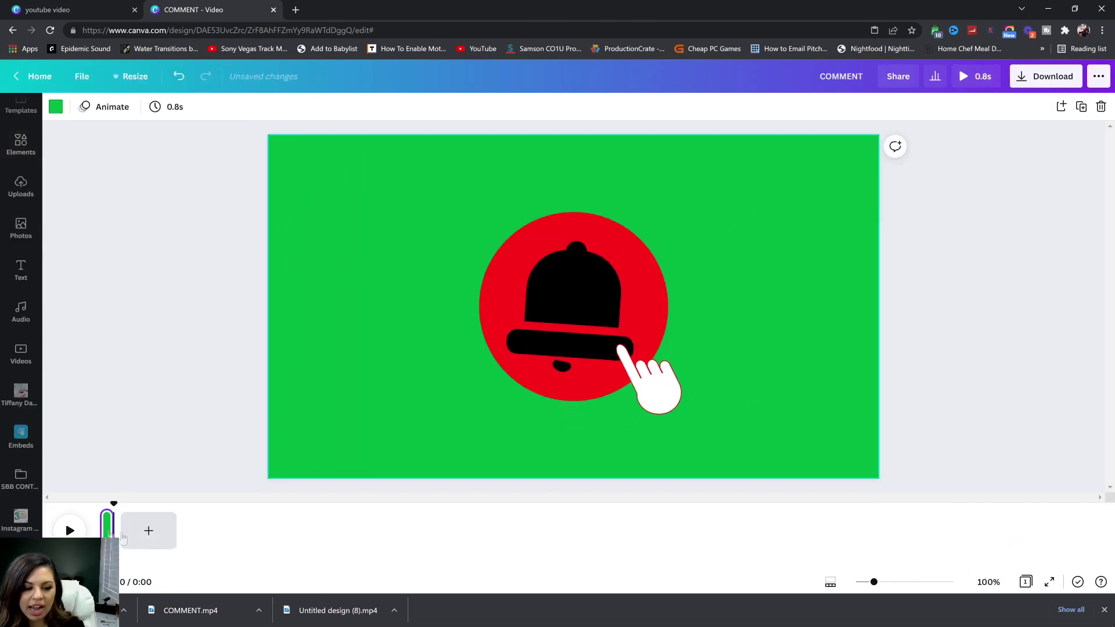
Step: Delete the hand, bell and circle, and add the red pill button from Recently Used
left_click(656, 386)
key("Delete")
left_click(573, 327)
key("Delete")
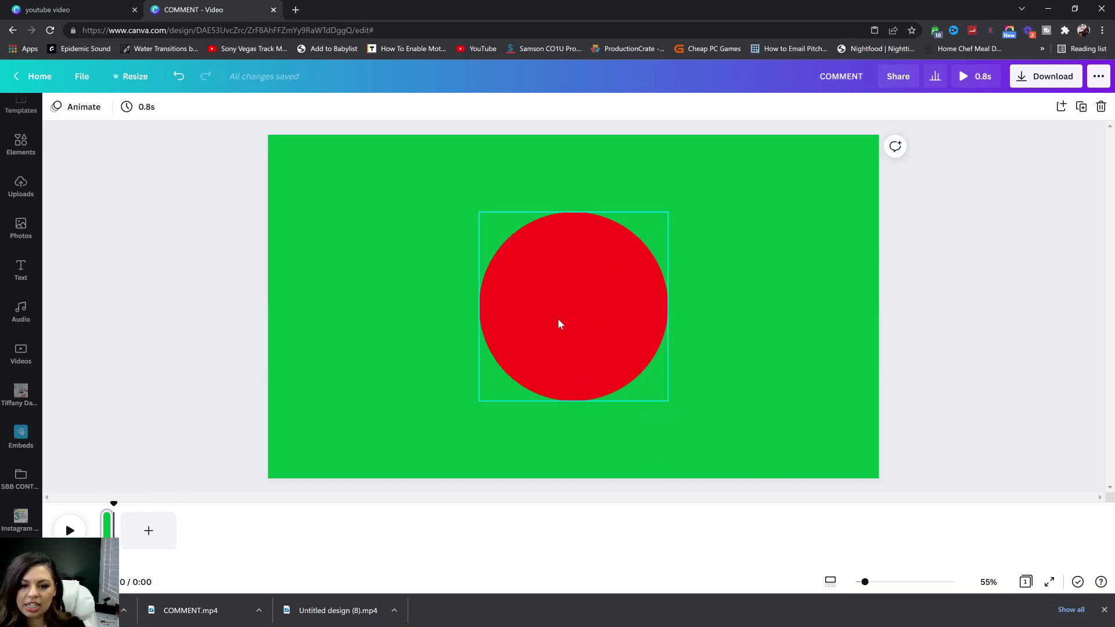
left_click(559, 324)
key("Delete")
left_click(21, 152)
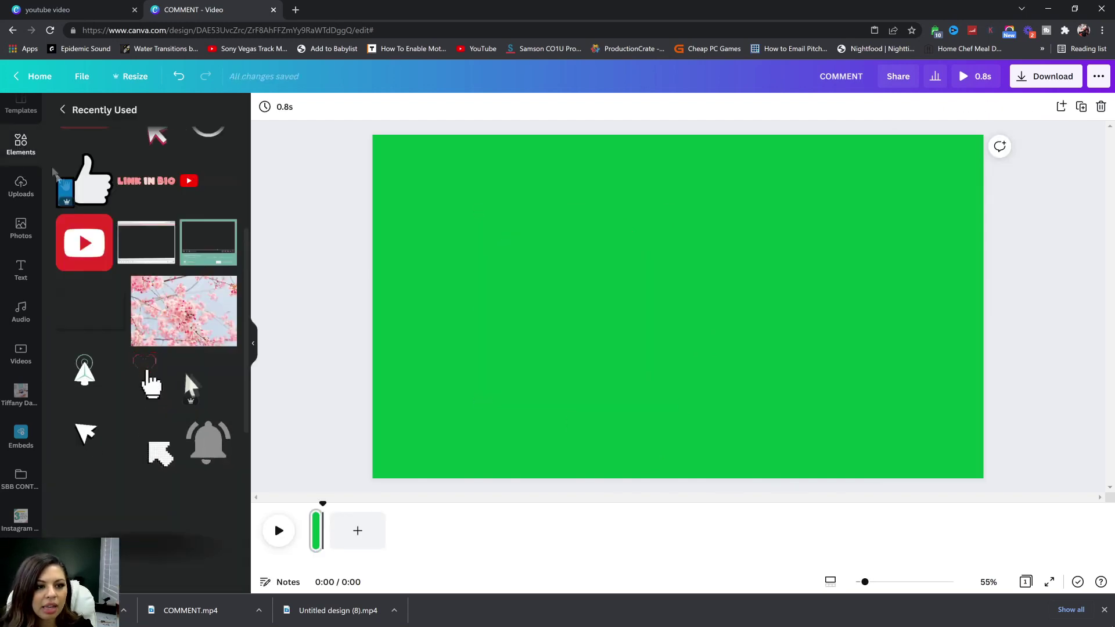
scroll(114, 318, "up", 4)
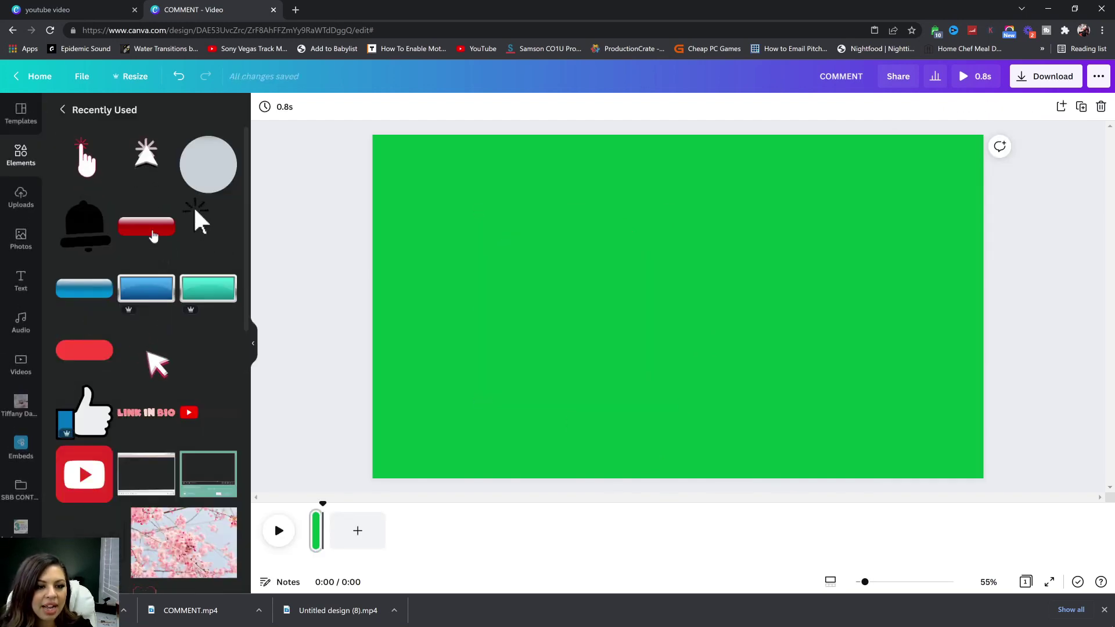
left_click(153, 236)
Step: Add a bold white Big Shoulders Display heading reading SHARE
left_click(21, 280)
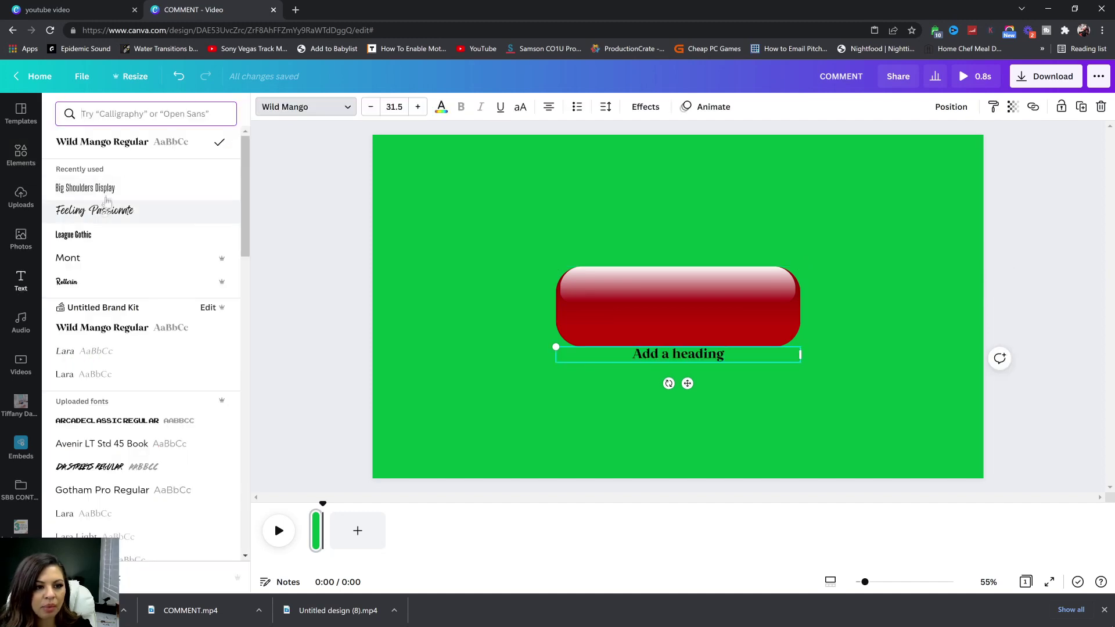
left_click(104, 189)
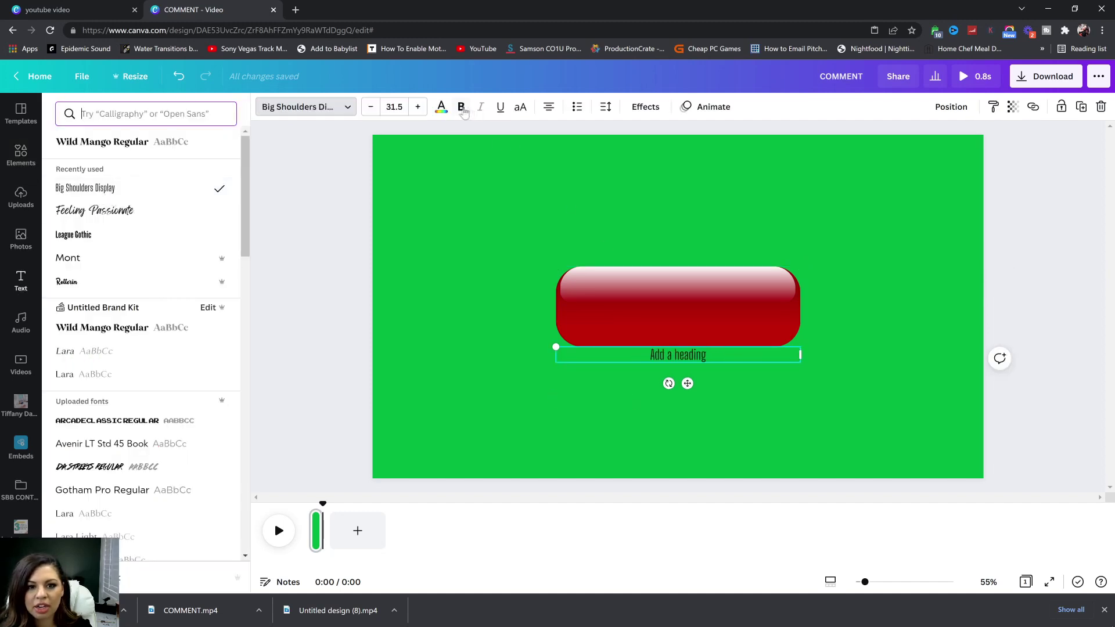
left_click(462, 106)
double_click(678, 355)
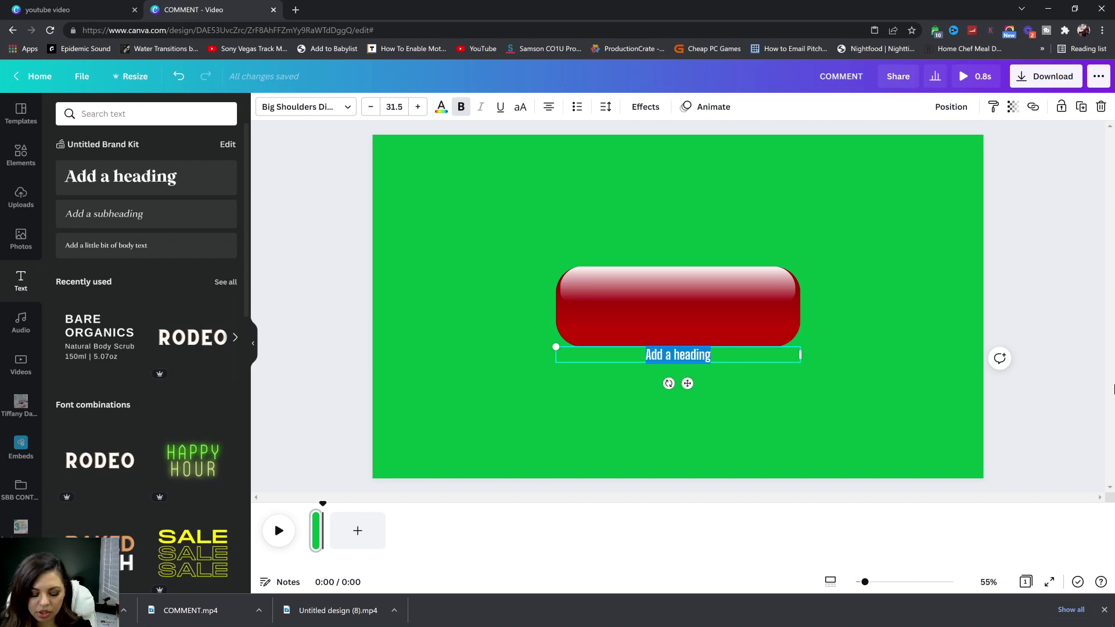
type("SHARE")
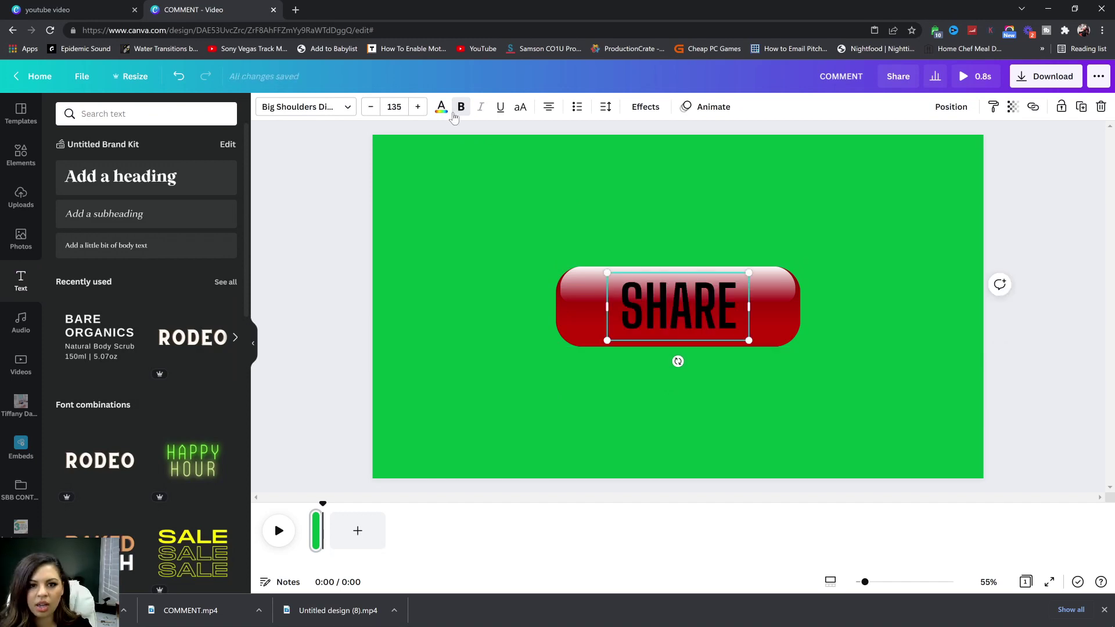
left_click(442, 107)
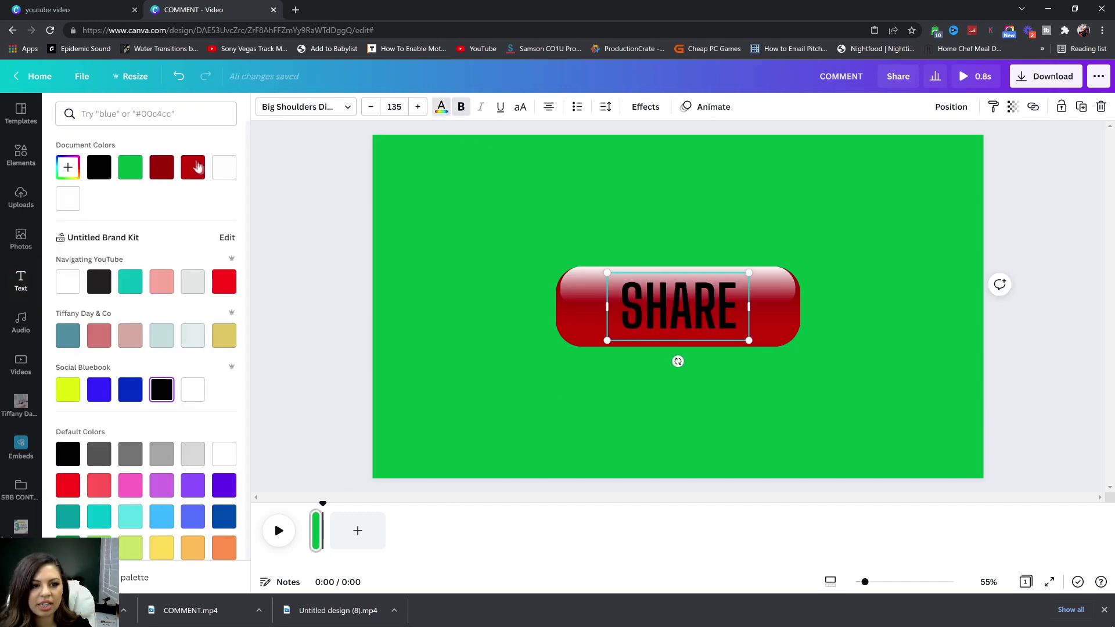
left_click(224, 167)
Step: Apply the Lift effect to SHARE and adjust its intensity
left_click(645, 107)
left_click(204, 184)
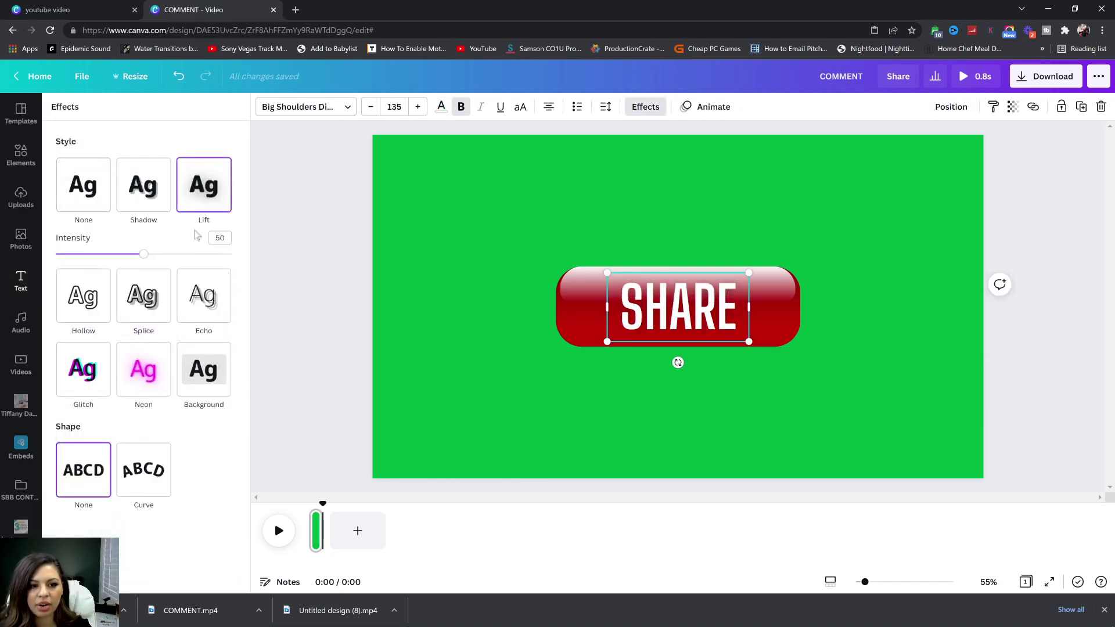
left_click_drag(198, 254, 189, 254)
left_click(714, 107)
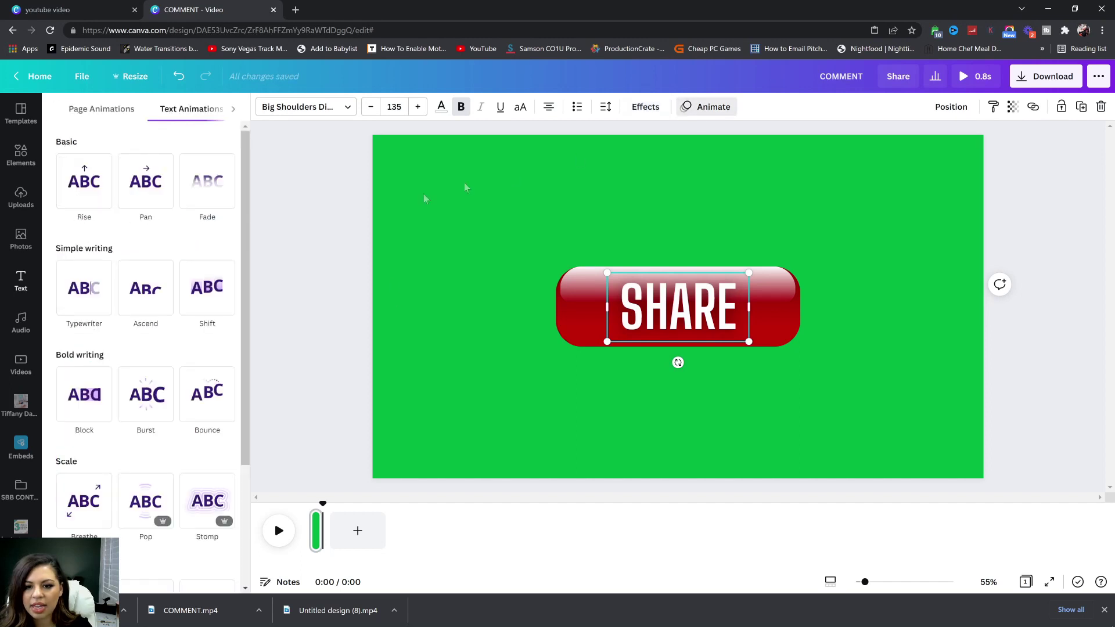
Step: Add the animated Arrow cursor click sticker, shrunk below-right of SHARE
left_click(21, 281)
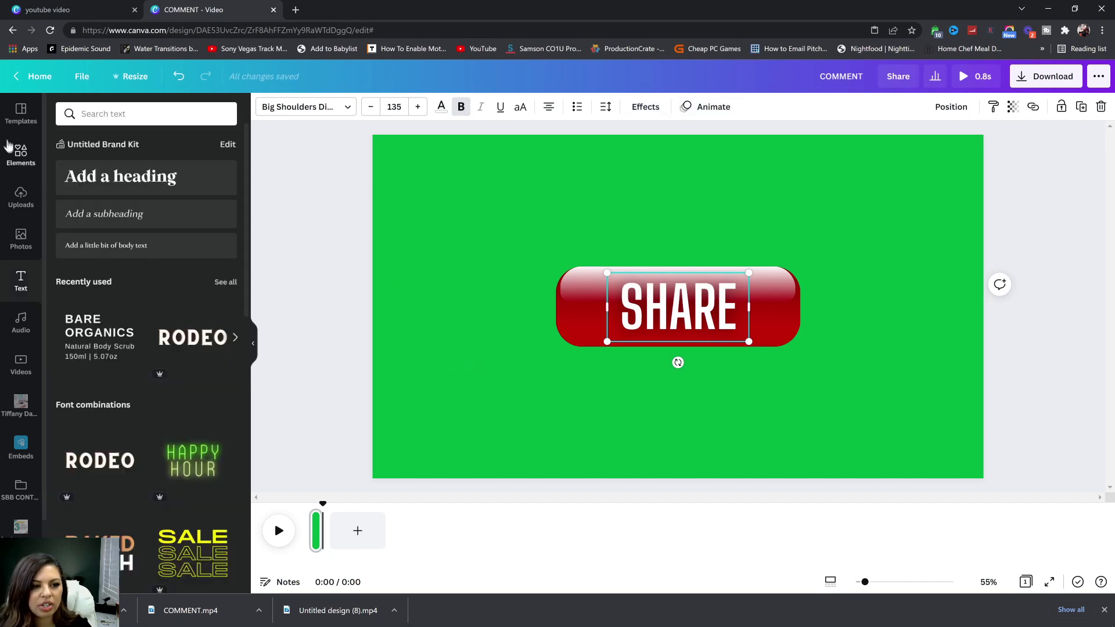
left_click(20, 169)
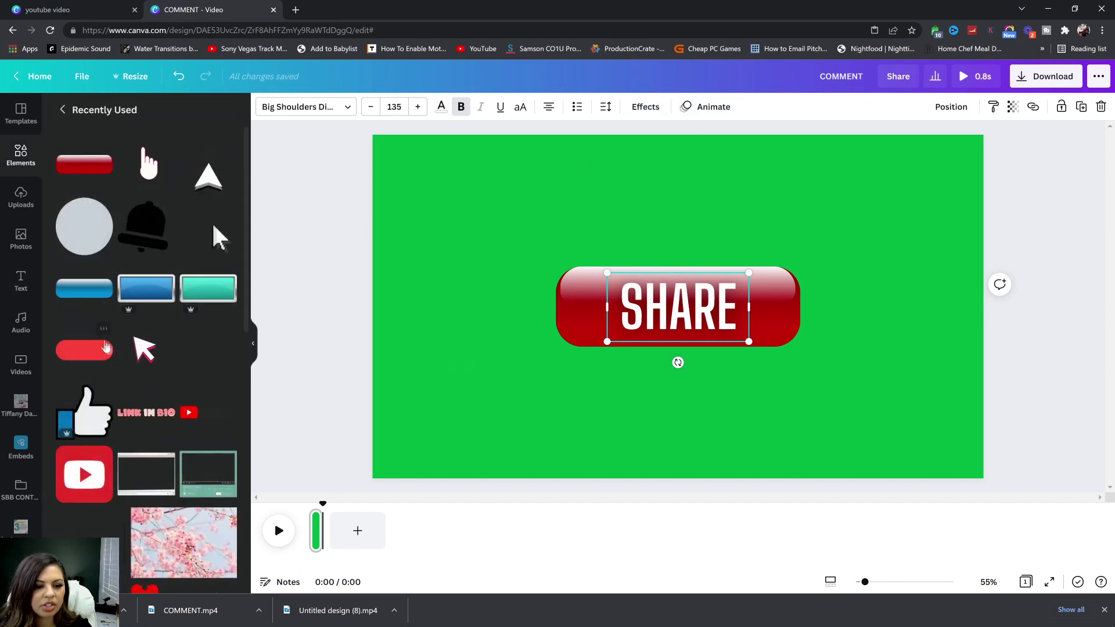
scroll(129, 381, "down", 6)
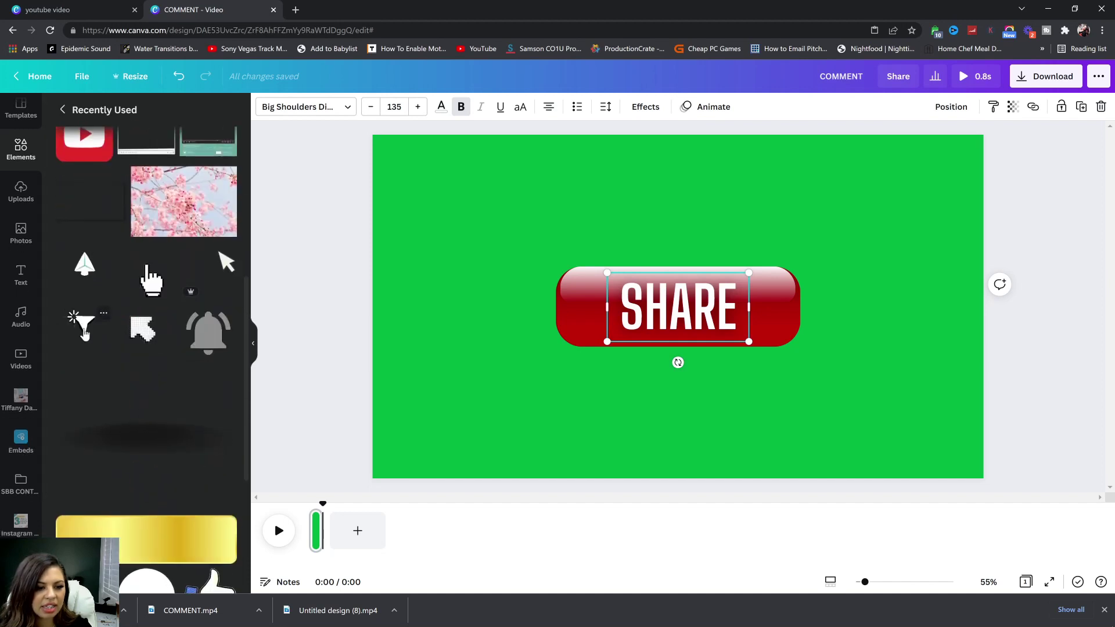
left_click(103, 316)
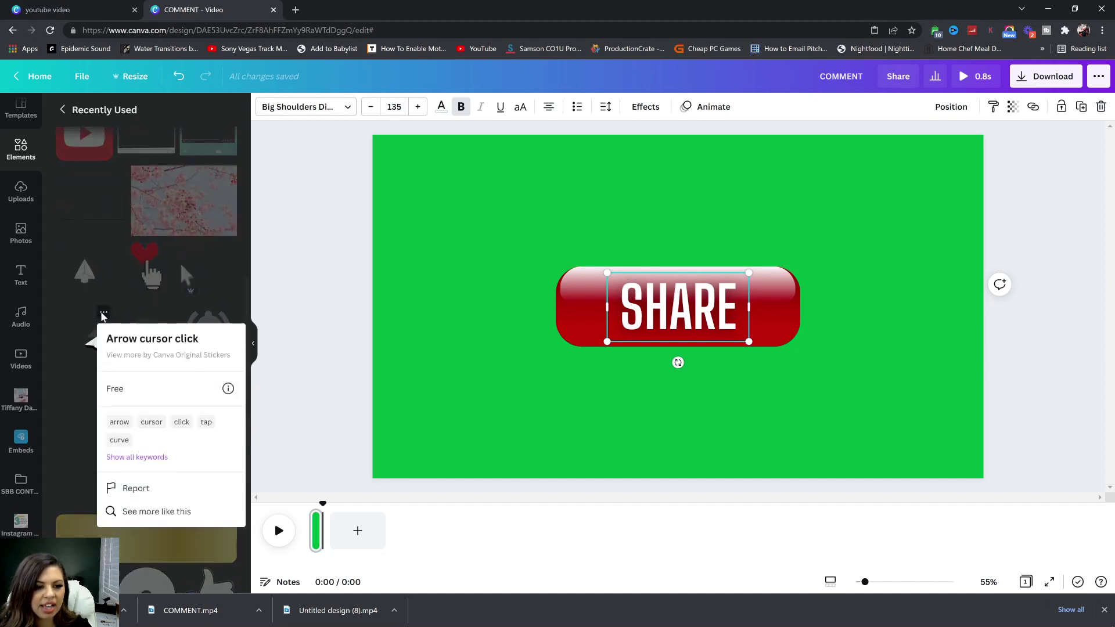
left_click(90, 340)
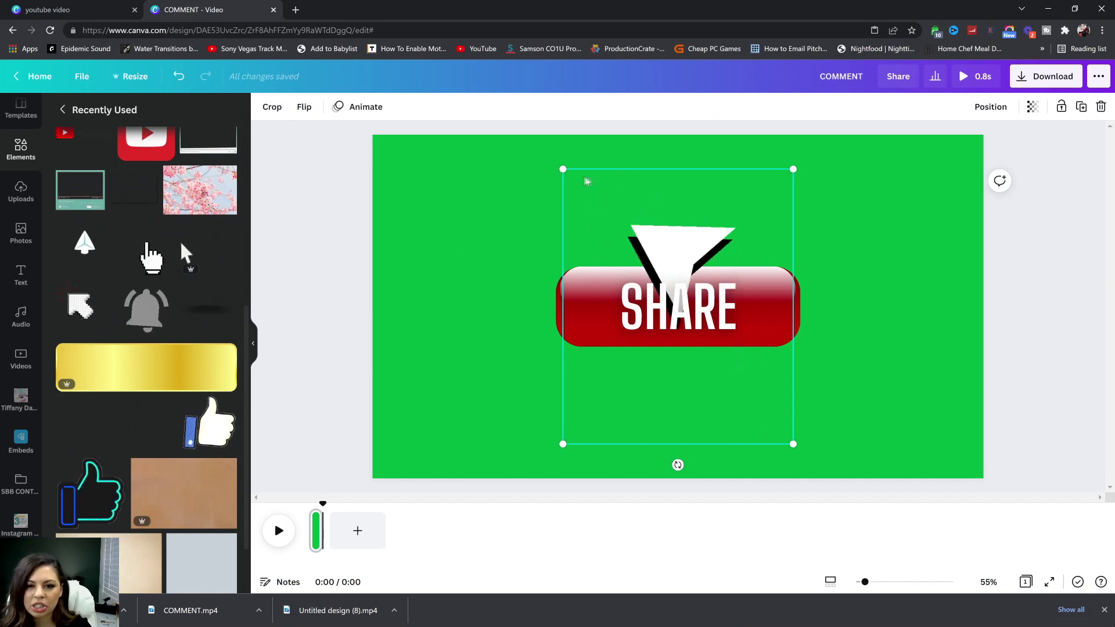
left_click_drag(563, 169, 801, 363)
Step: Duplicate the page and give the copy a light grey button with dark SHARE text
right_click(316, 530)
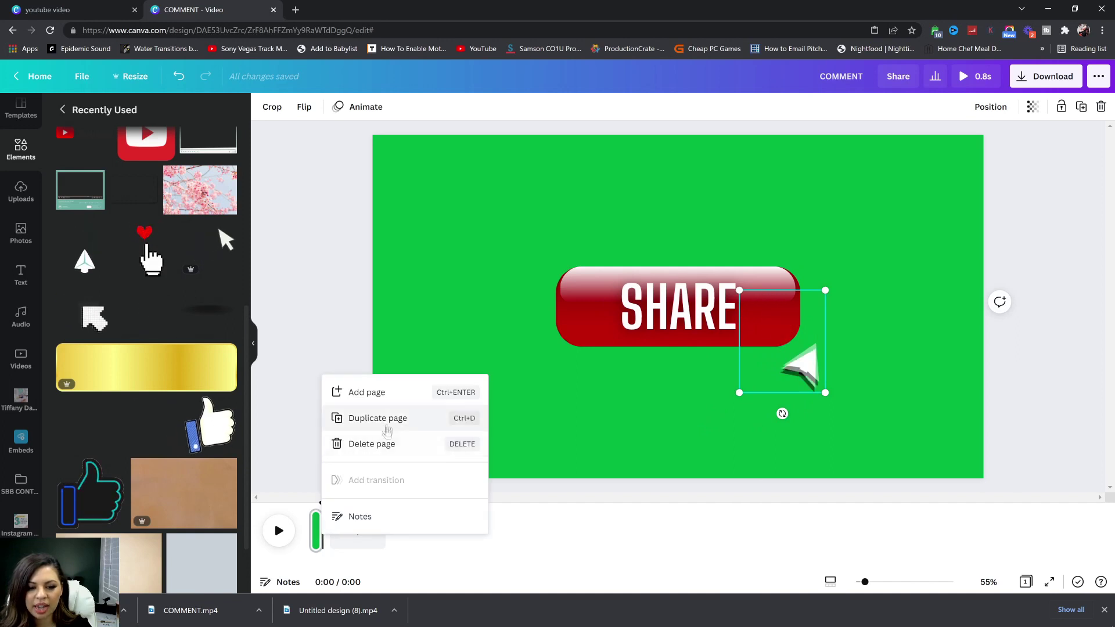
left_click(388, 423)
left_click(678, 306)
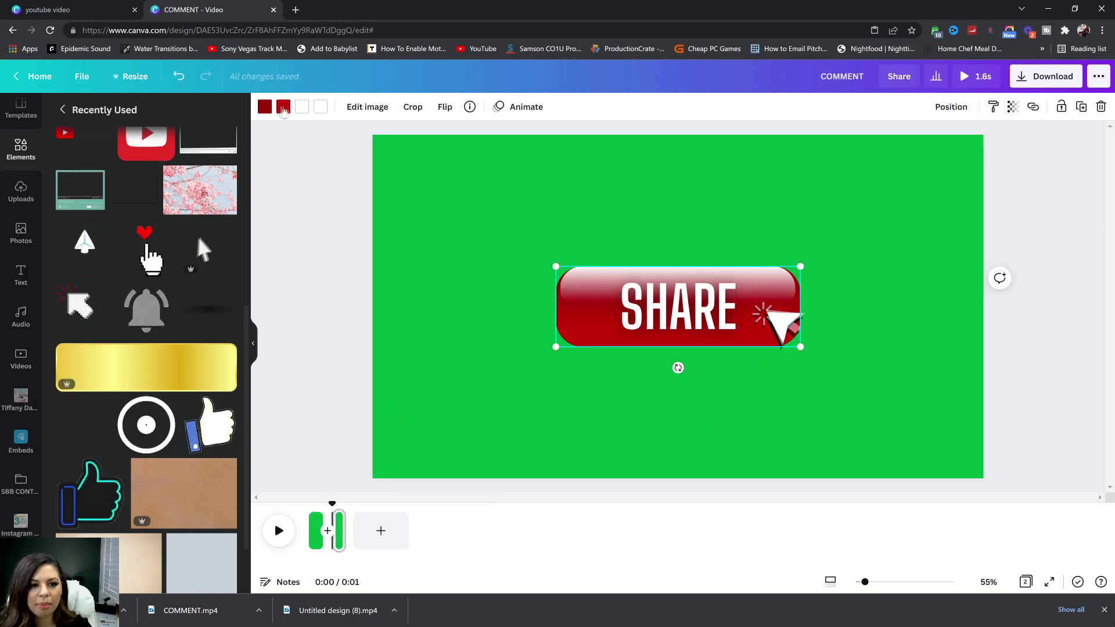
left_click(283, 106)
left_click(192, 422)
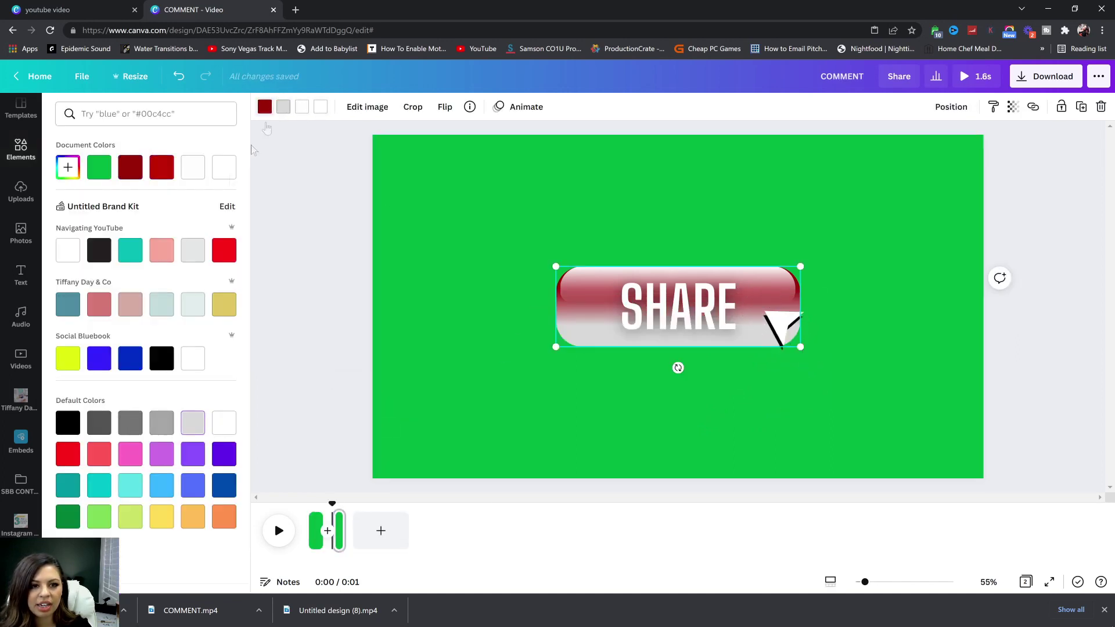
left_click(749, 303)
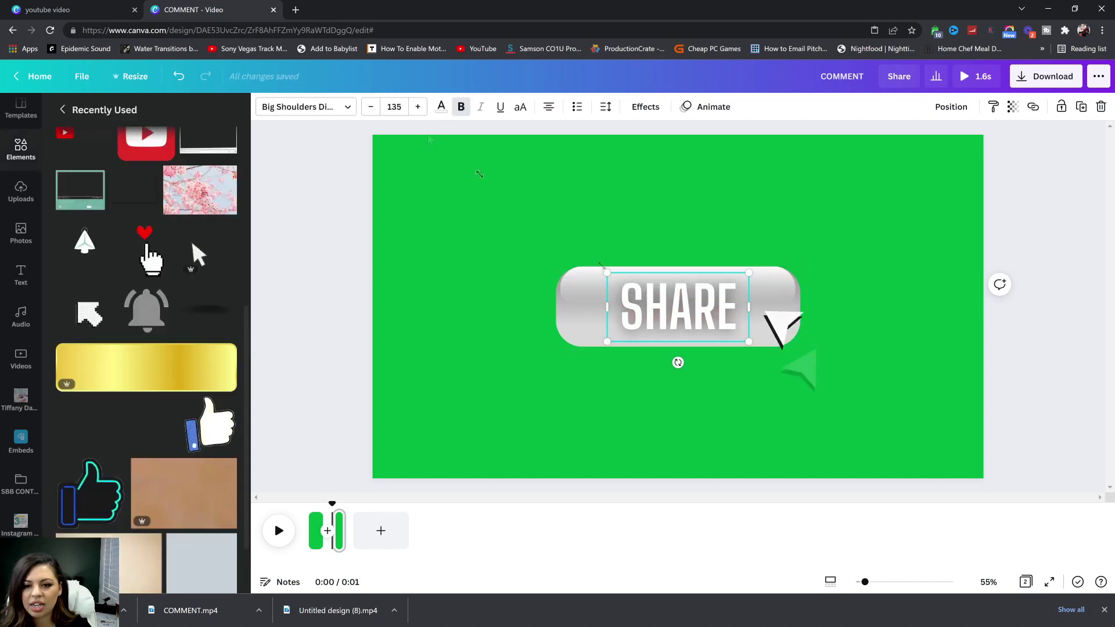
left_click(441, 107)
left_click(100, 282)
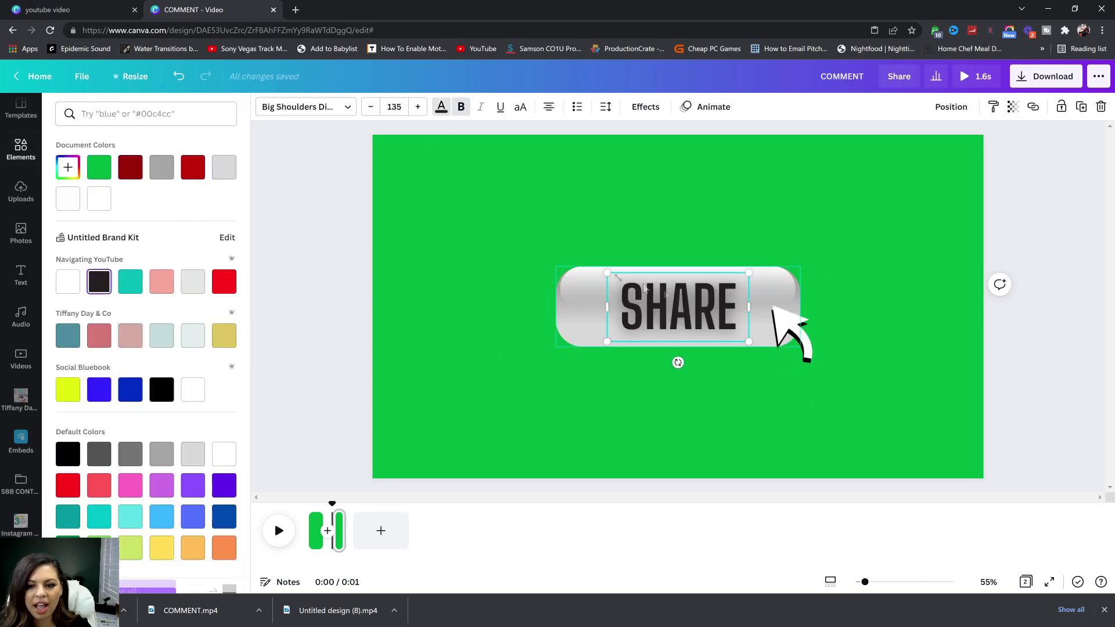
left_click(779, 326)
left_click(786, 351)
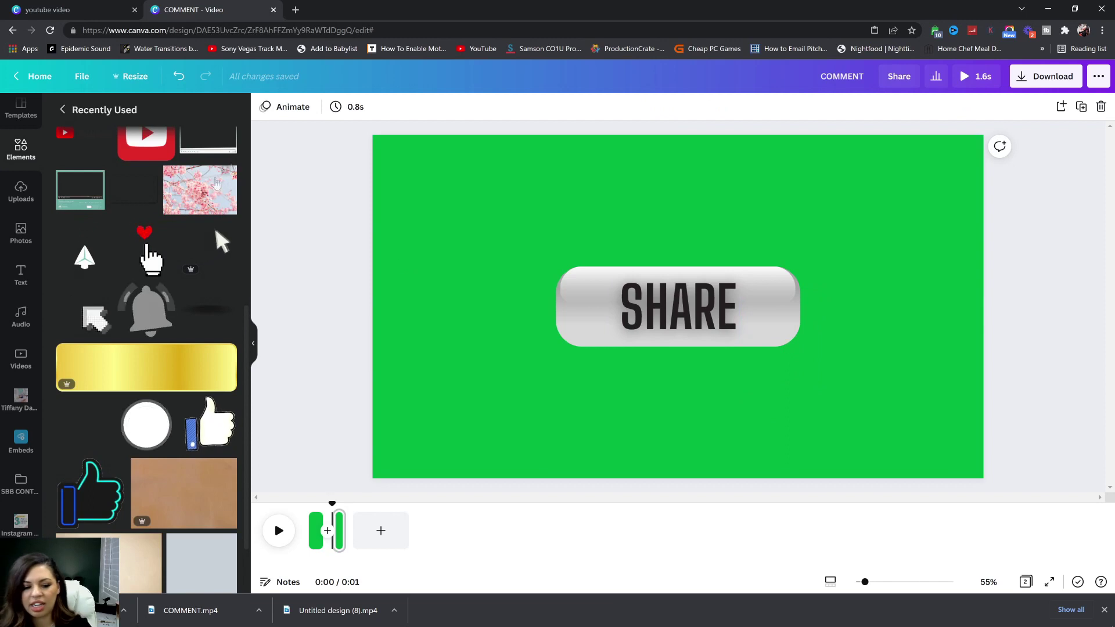
Step: Search Soundstripe SFX for 'mouse click' and download Mouse Click Single Low 02
left_click(378, 239)
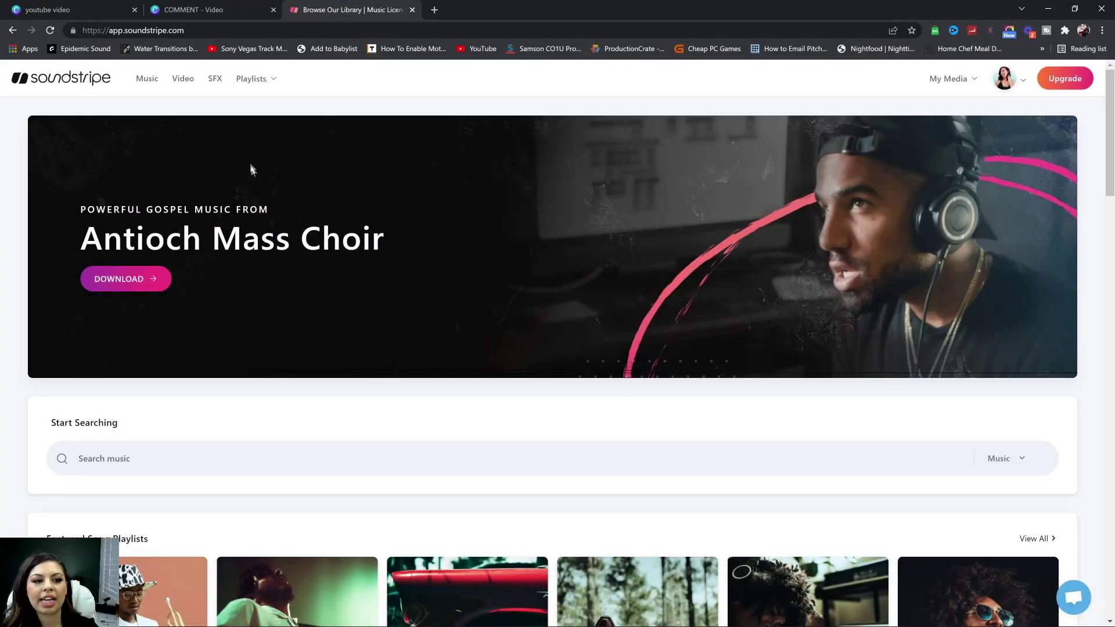
left_click(214, 81)
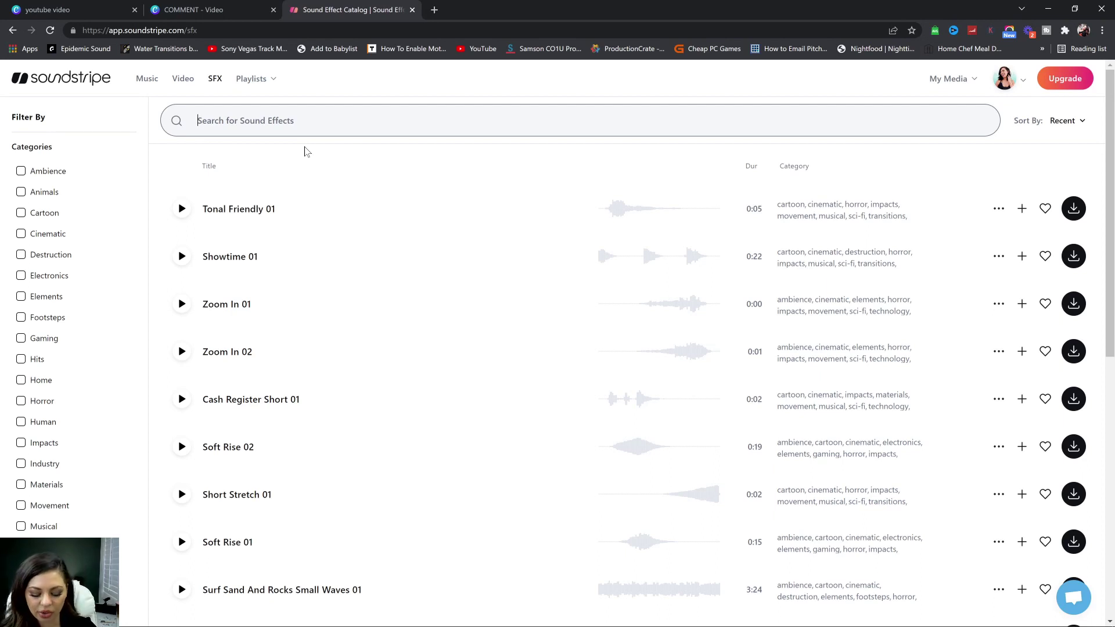
type("mouse click")
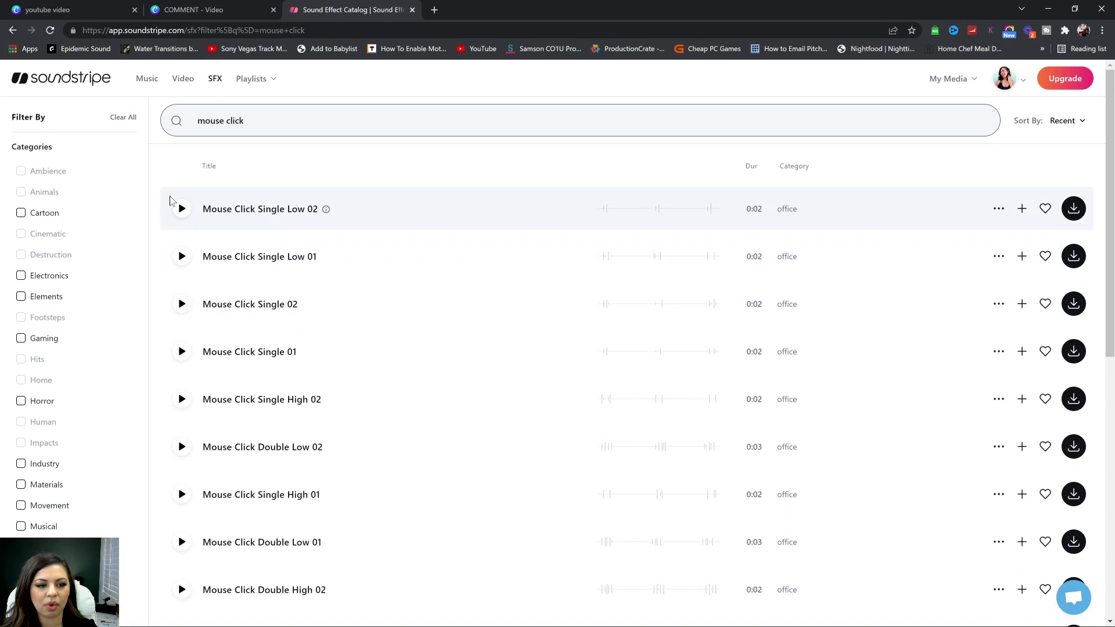
left_click(274, 426)
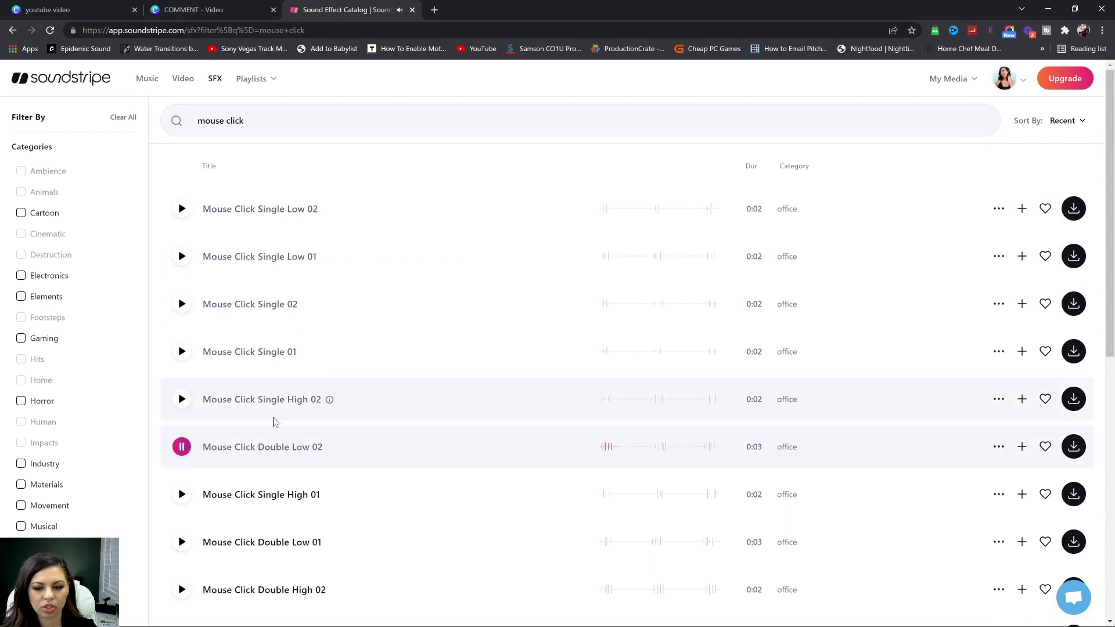
left_click(181, 210)
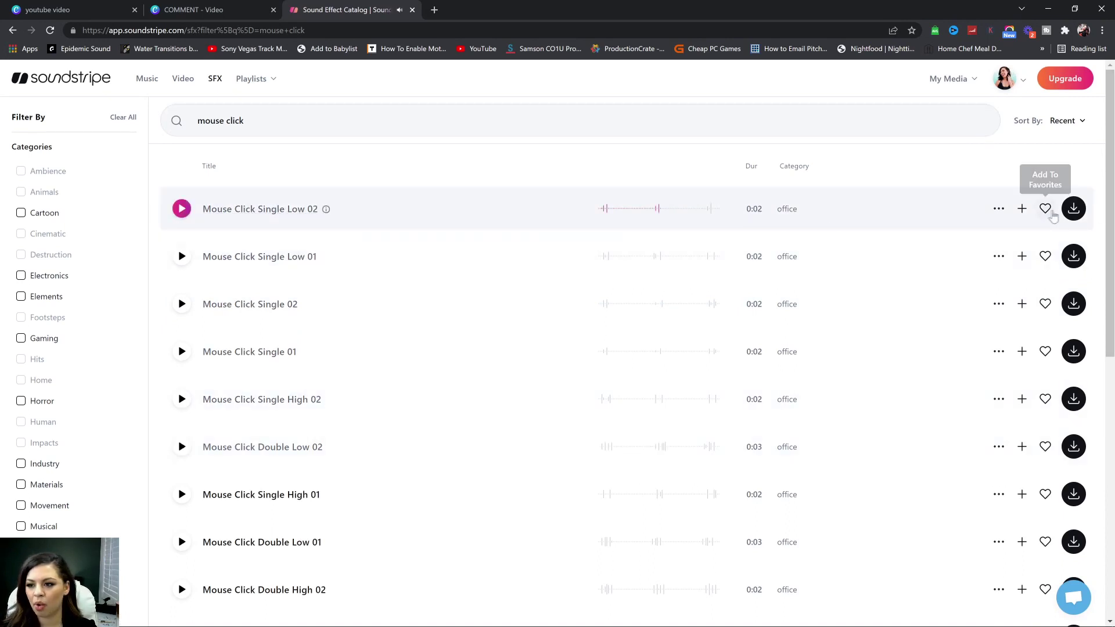
left_click(1073, 211)
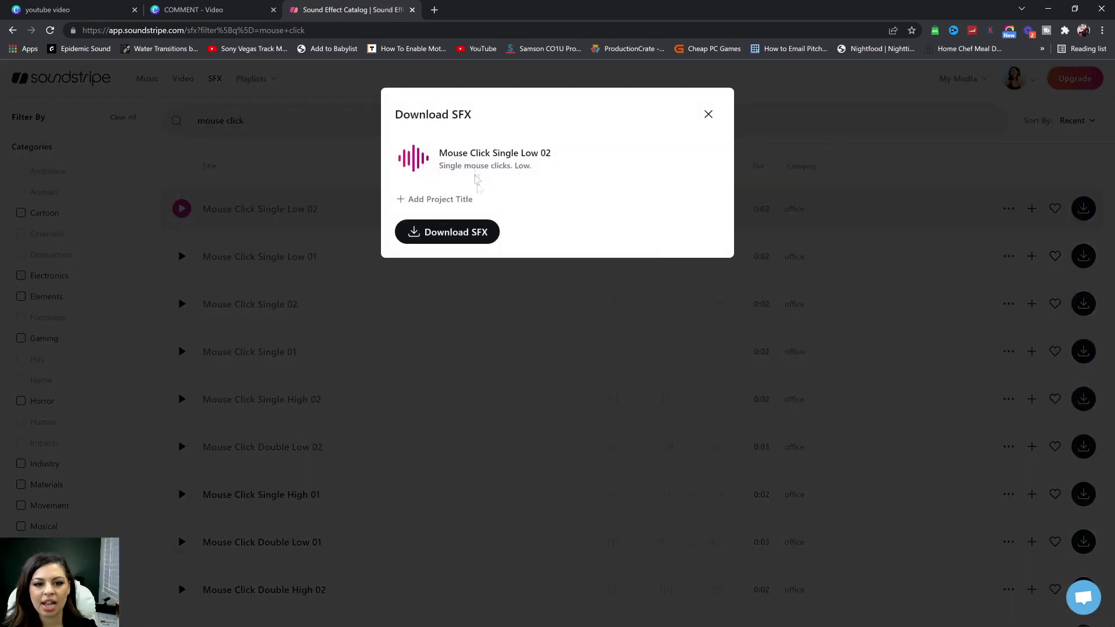
left_click(448, 234)
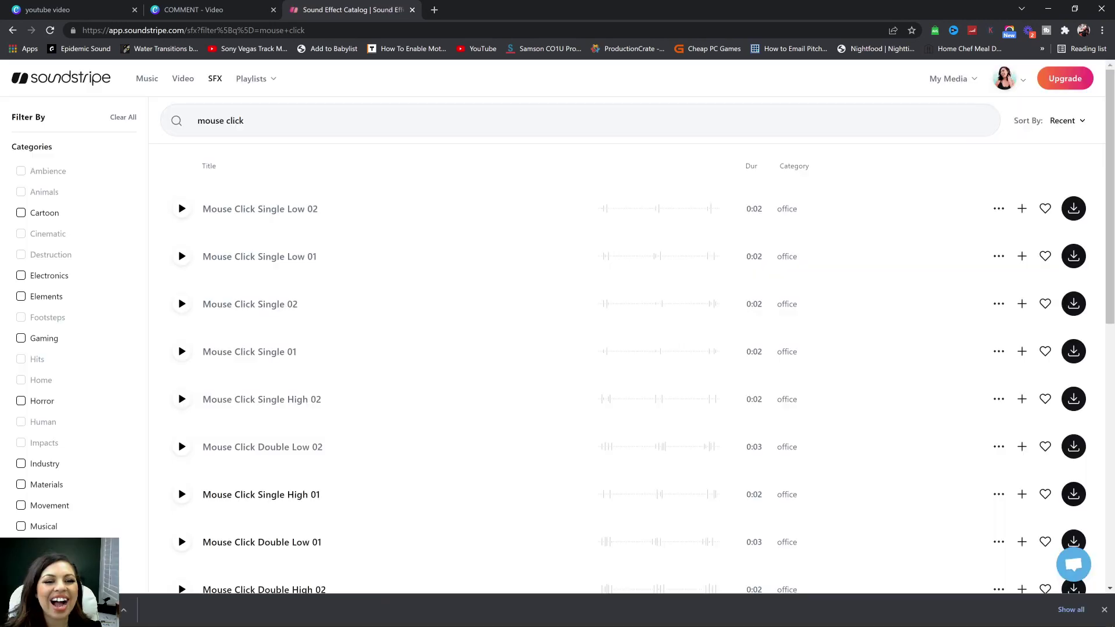
Step: Search 'bell', compare Bell 02 and Bell 04, and download Bell 02
key("ctrl+a")
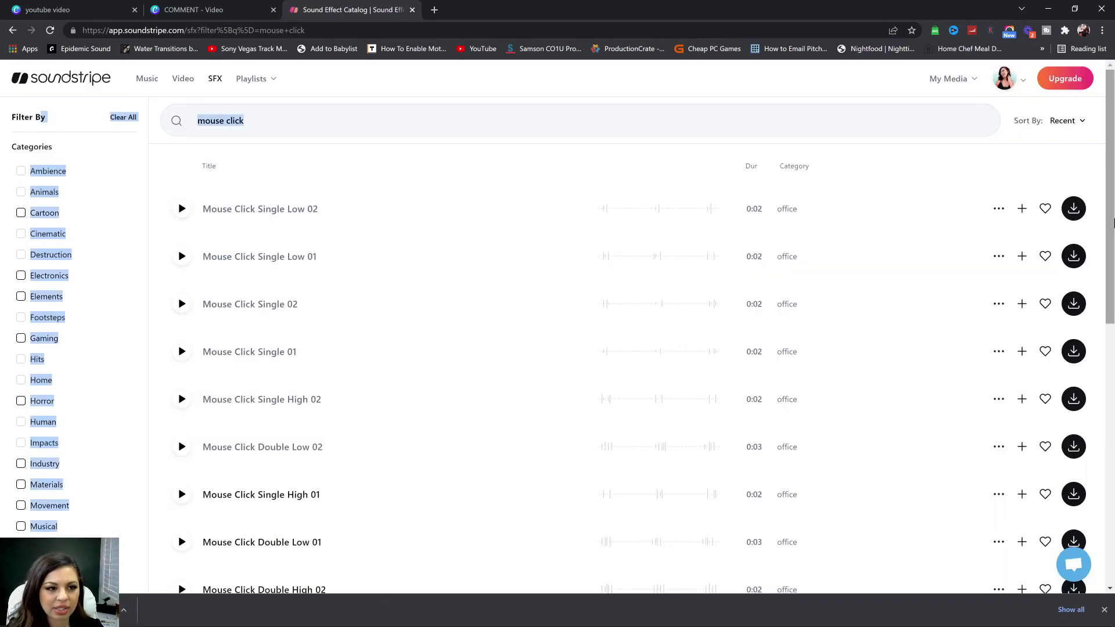
triple_click(325, 120)
type("b")
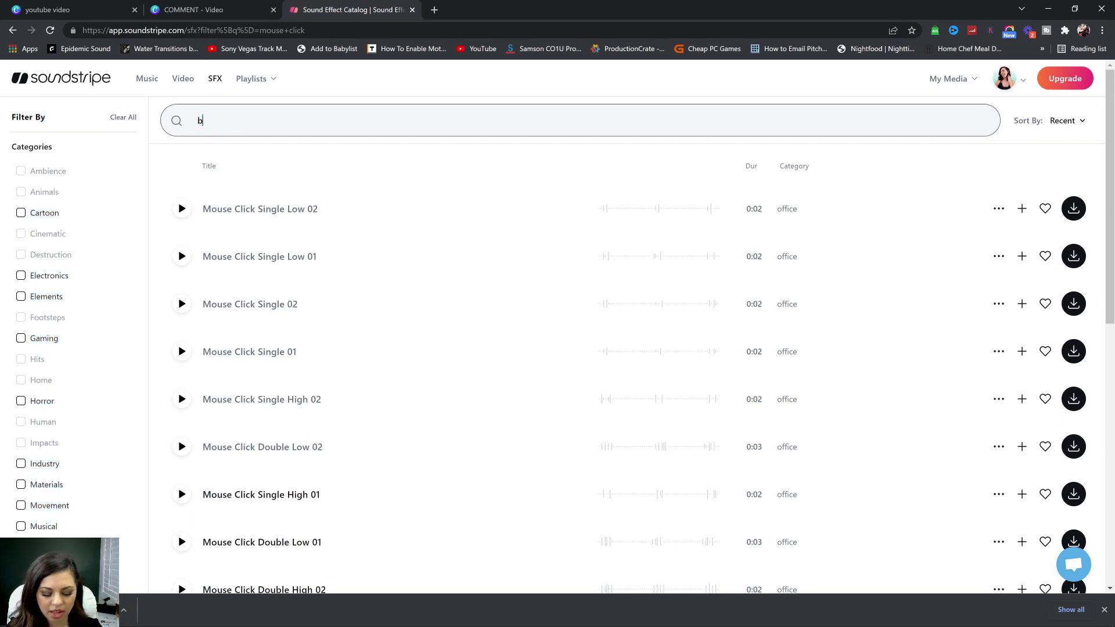
type("ell")
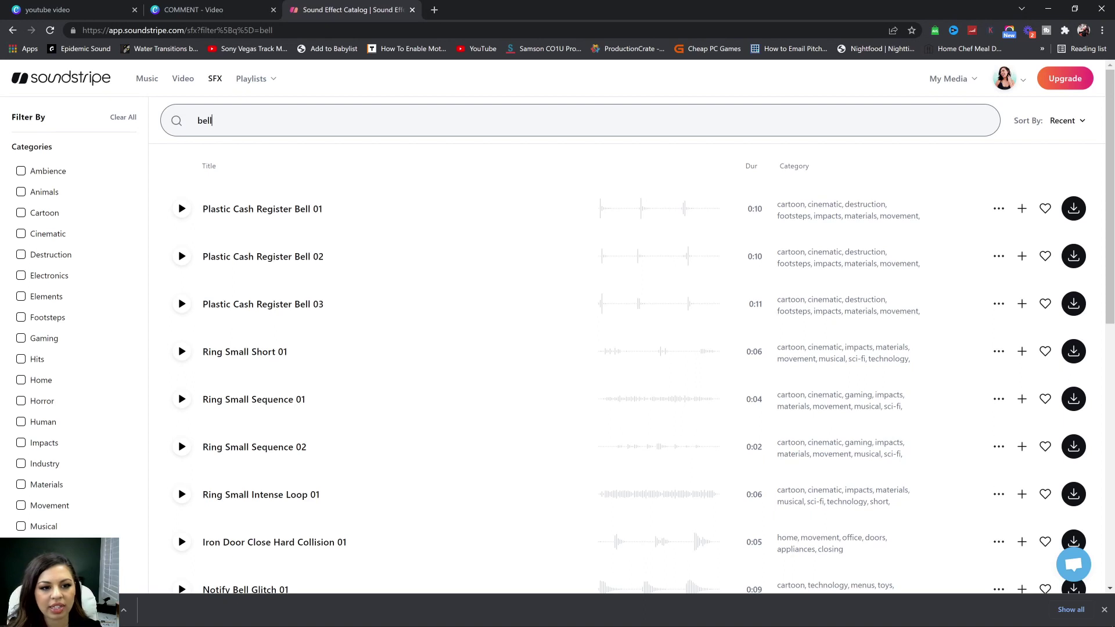
scroll(209, 261, "down", 8)
left_click(181, 309)
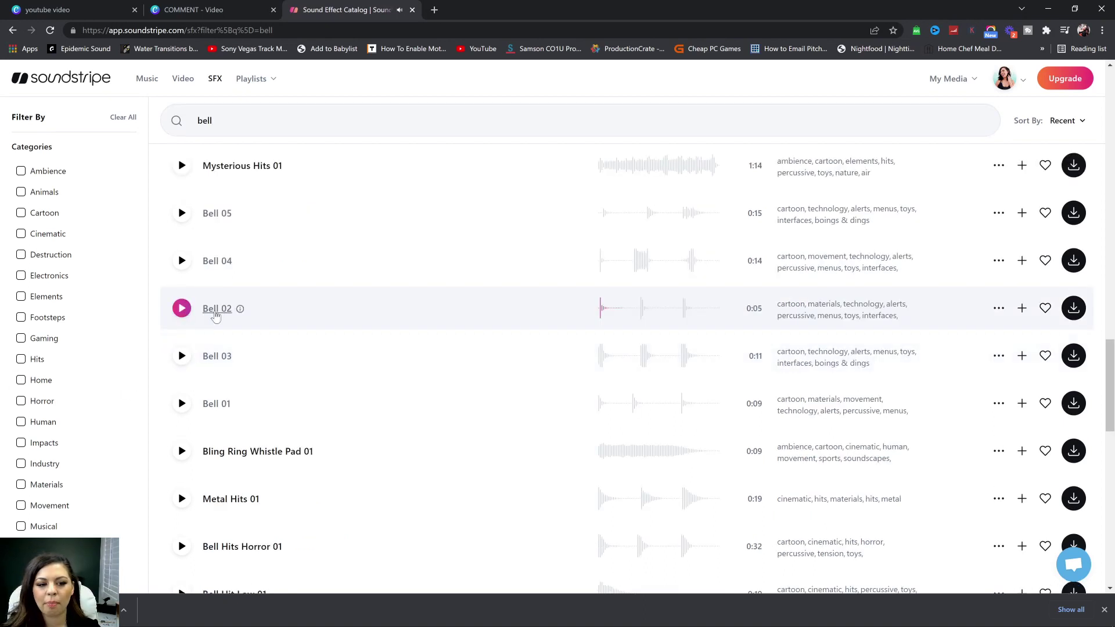
left_click(182, 260)
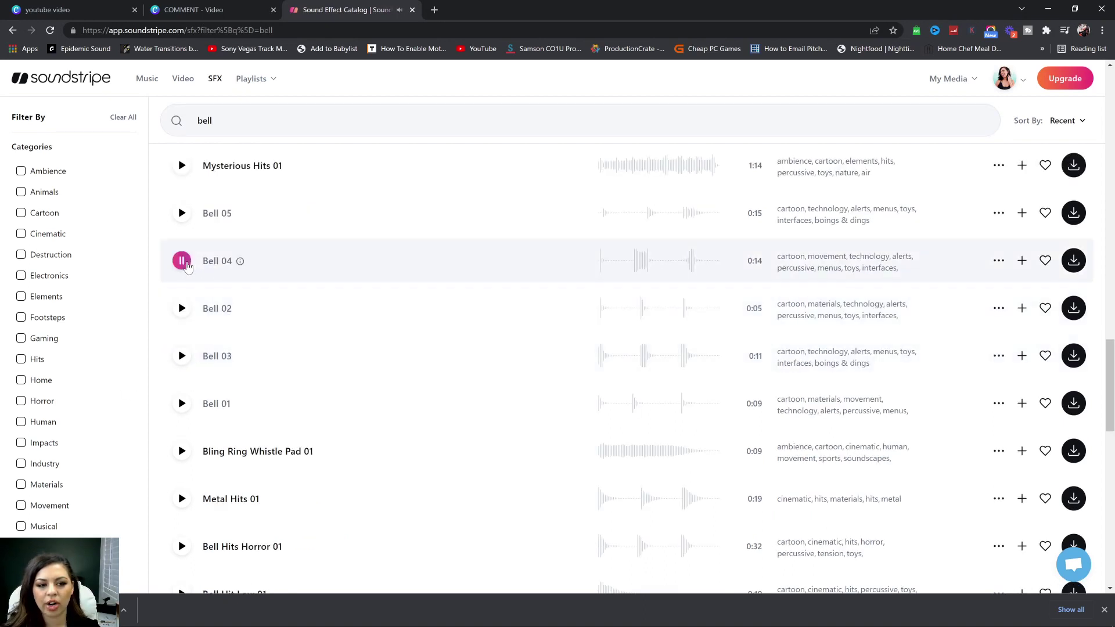
left_click(182, 308)
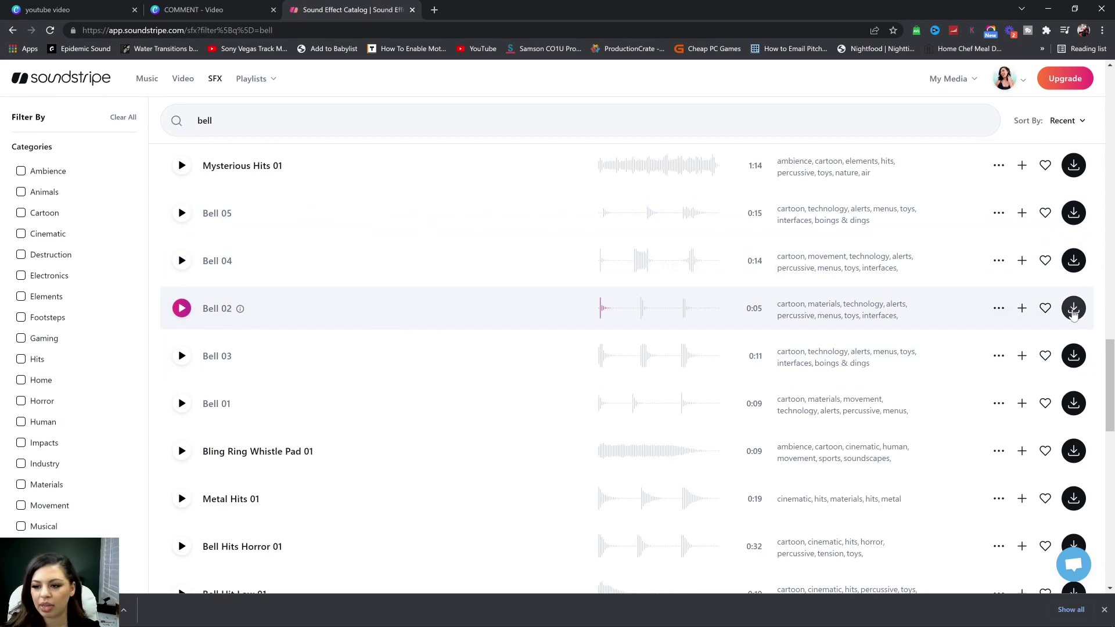
left_click(1073, 307)
left_click(433, 243)
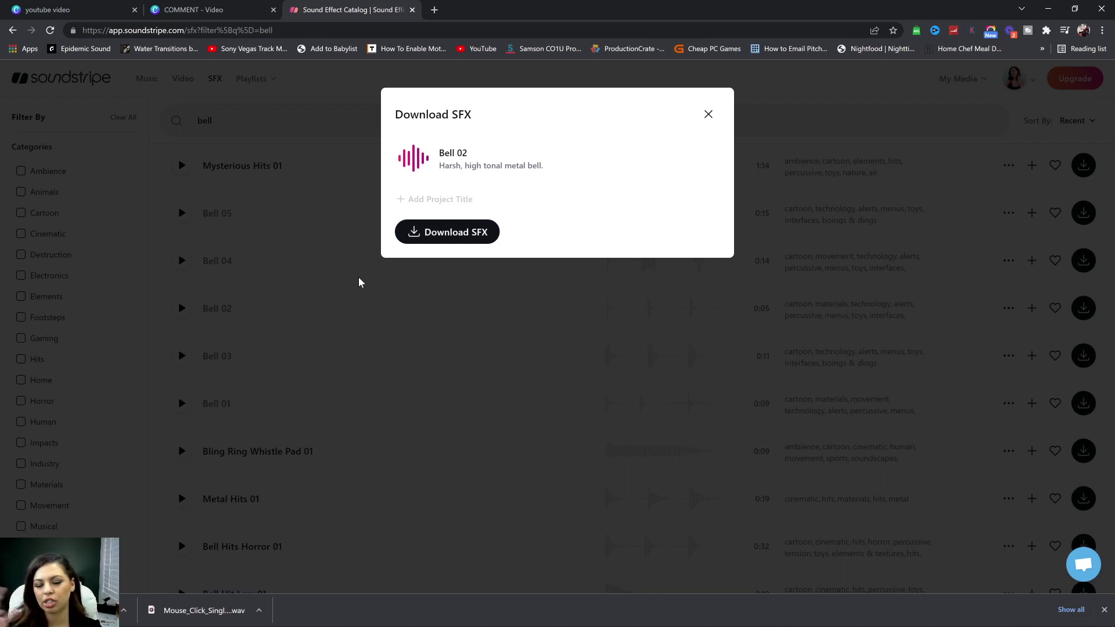
left_click(753, 122)
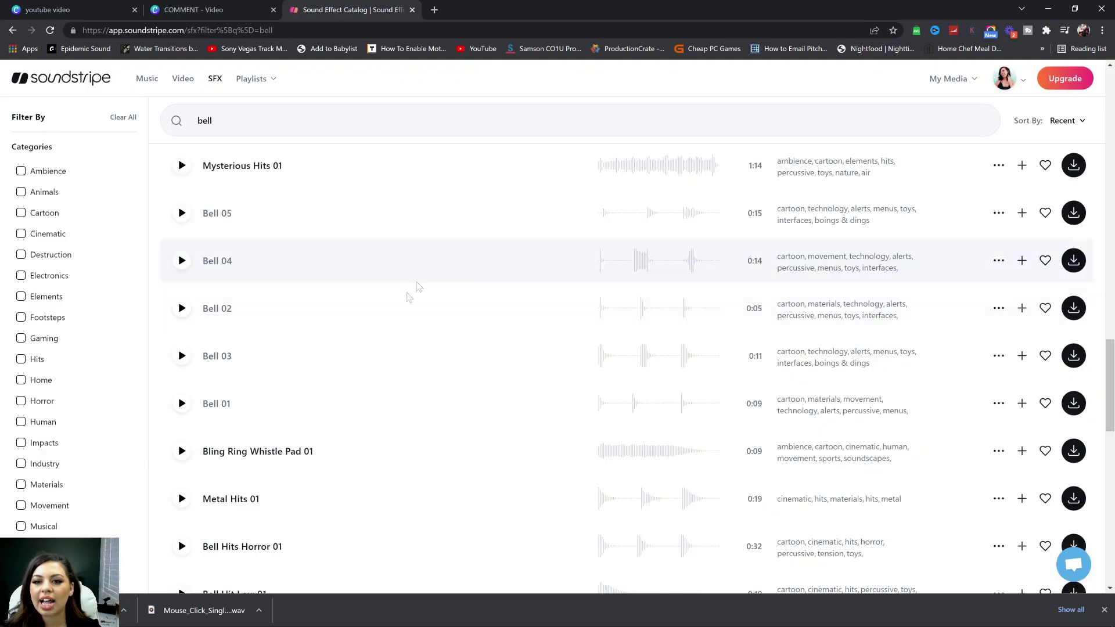
Step: Search for woosh sounds and preview High Short 01
scroll(410, 291, "down", 10)
scroll(337, 241, "up", 3)
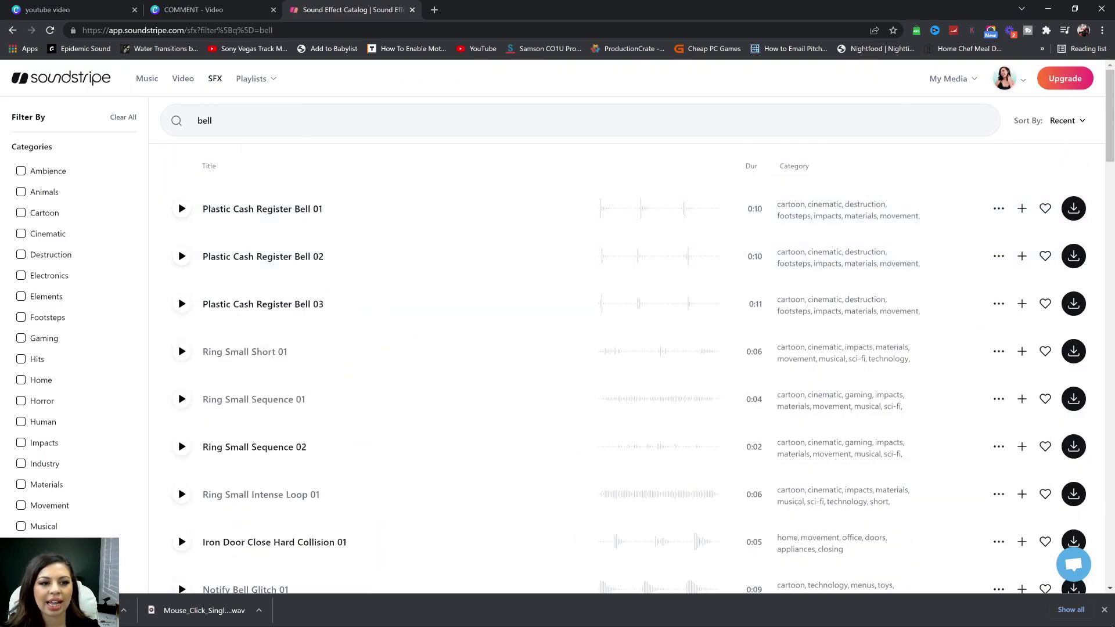
left_click(337, 120)
left_click(181, 273)
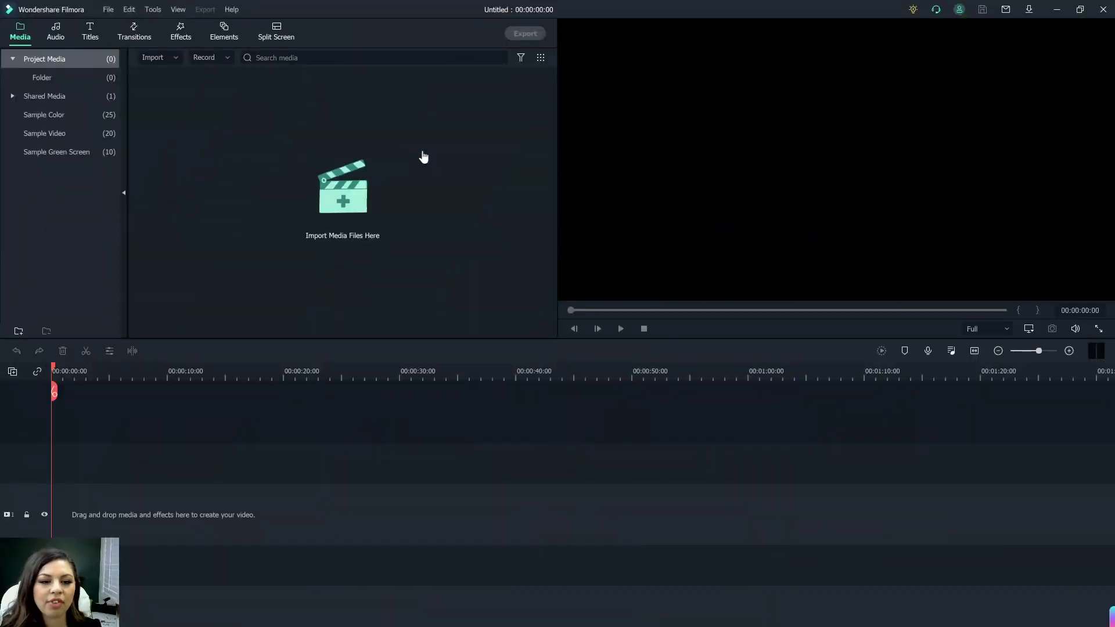
Step: Import the seven files downloaded today into the Filmora project media
left_click(350, 194)
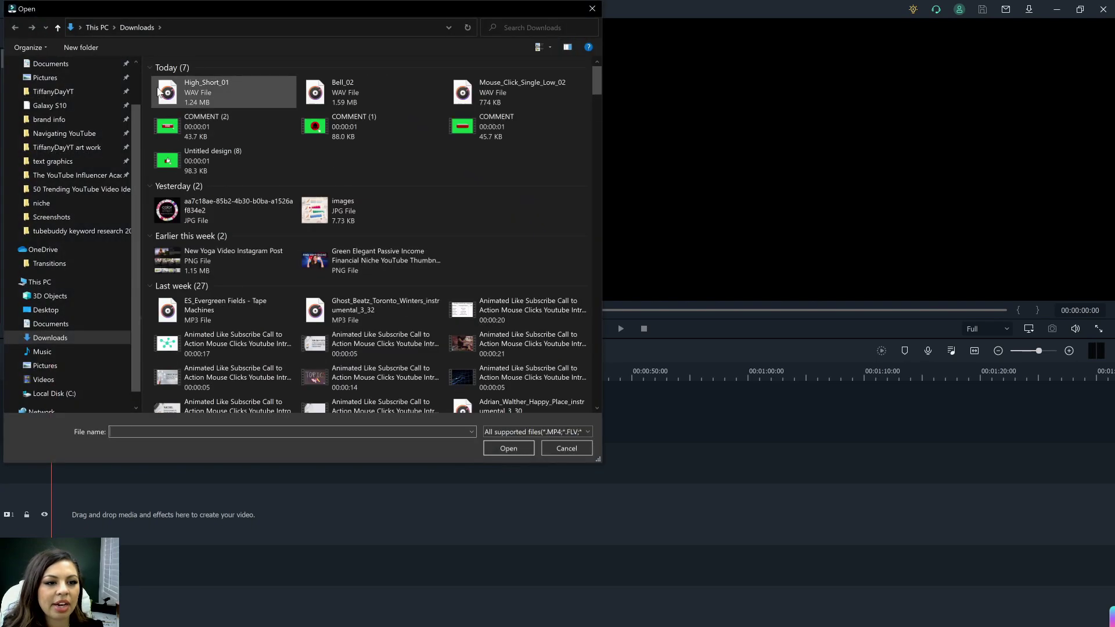
left_click(154, 91)
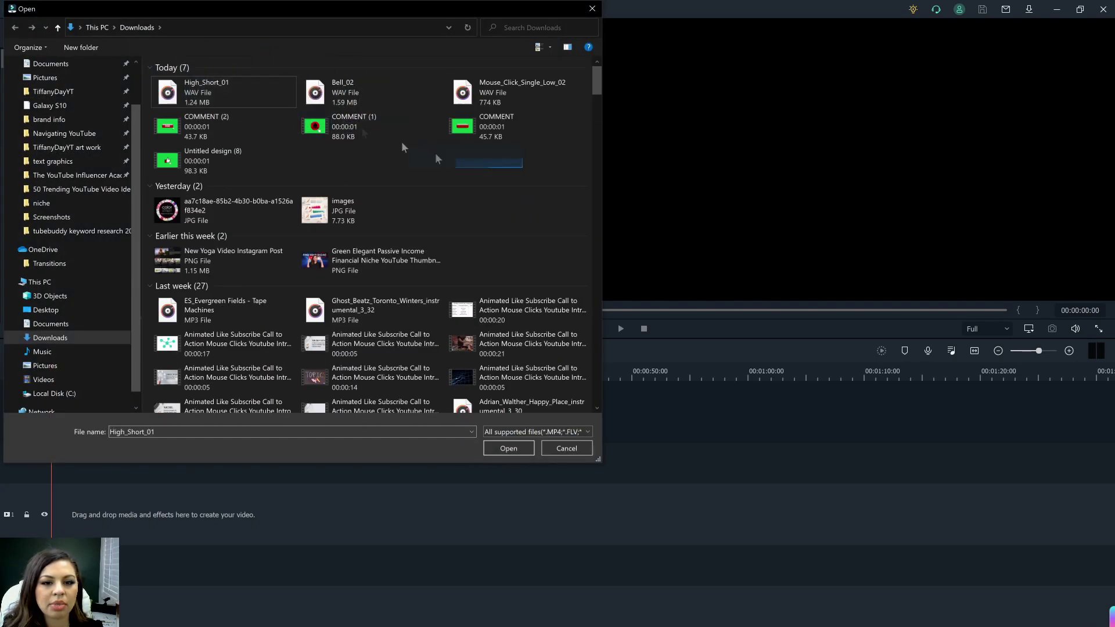
left_click_drag(511, 174, 204, 95)
double_click(211, 96)
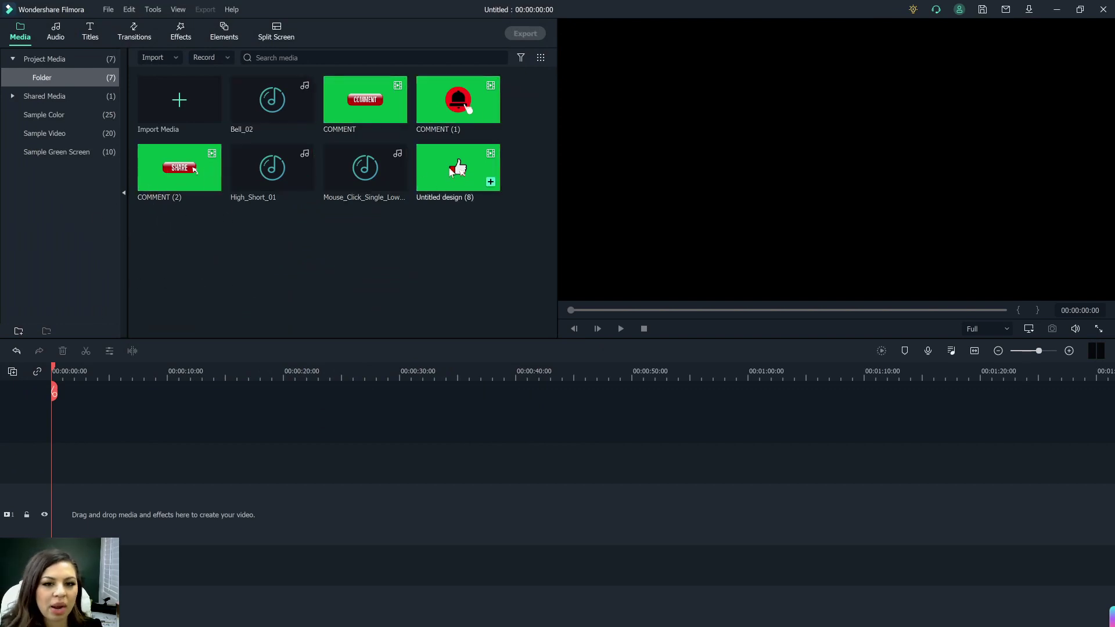
Step: Place Untitled design (8) on the timeline and match the project to 1920 x 1080 30fps
left_click_drag(450, 168, 49, 514)
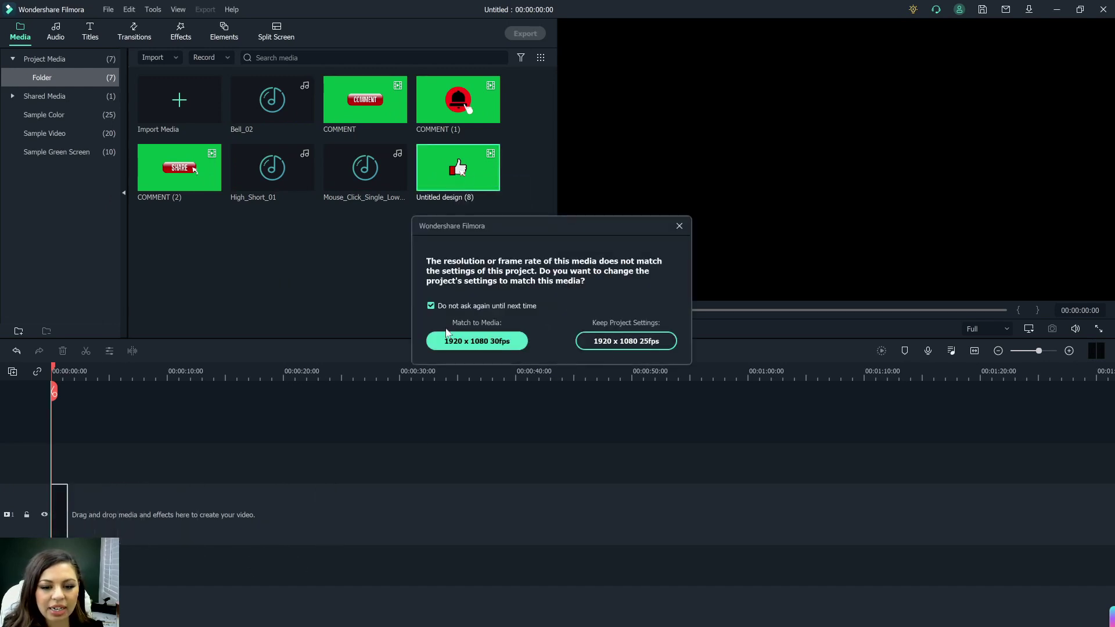
left_click(454, 347)
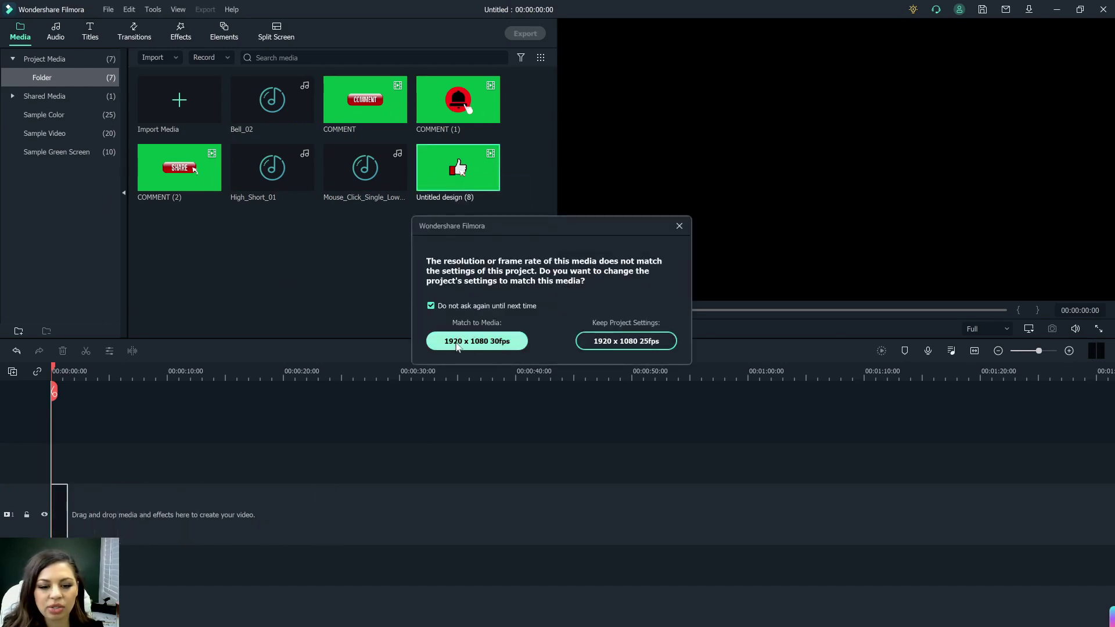
left_click(477, 347)
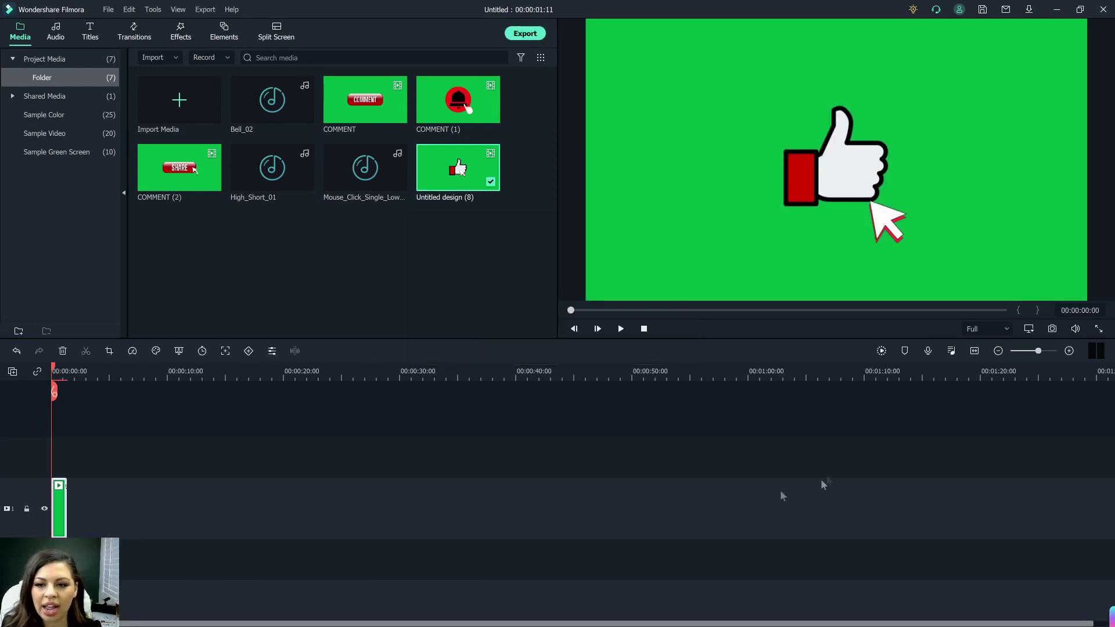
Step: Review the thumbs-up clip and add Mouse_Click_Single_Low_02 at the click moment
left_click(619, 330)
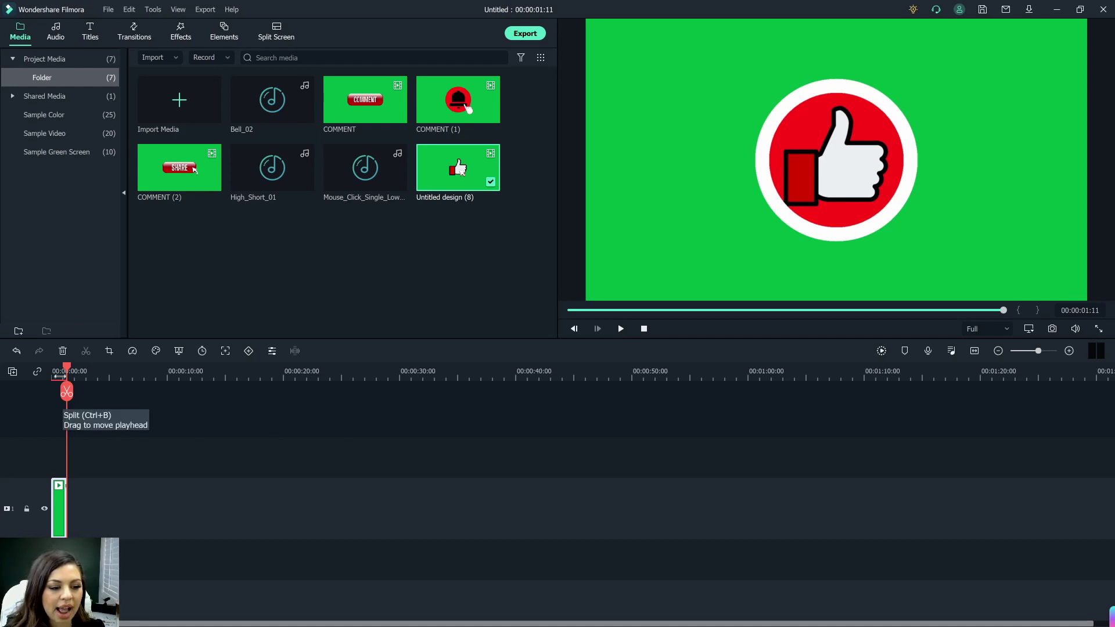
left_click_drag(66, 371, 38, 373)
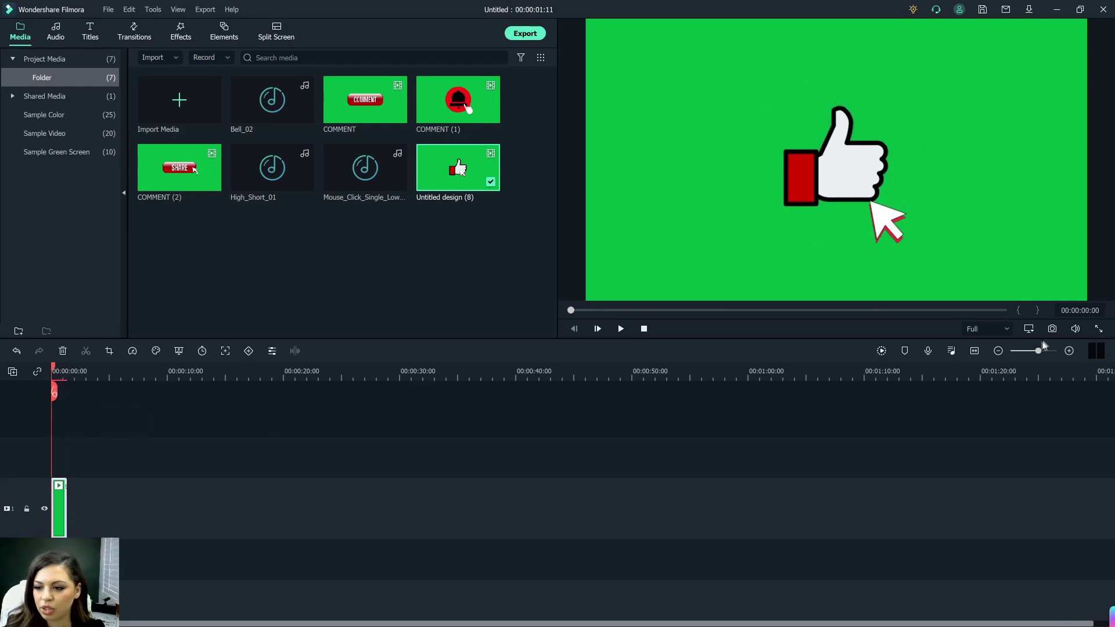
left_click_drag(1038, 350, 1049, 350)
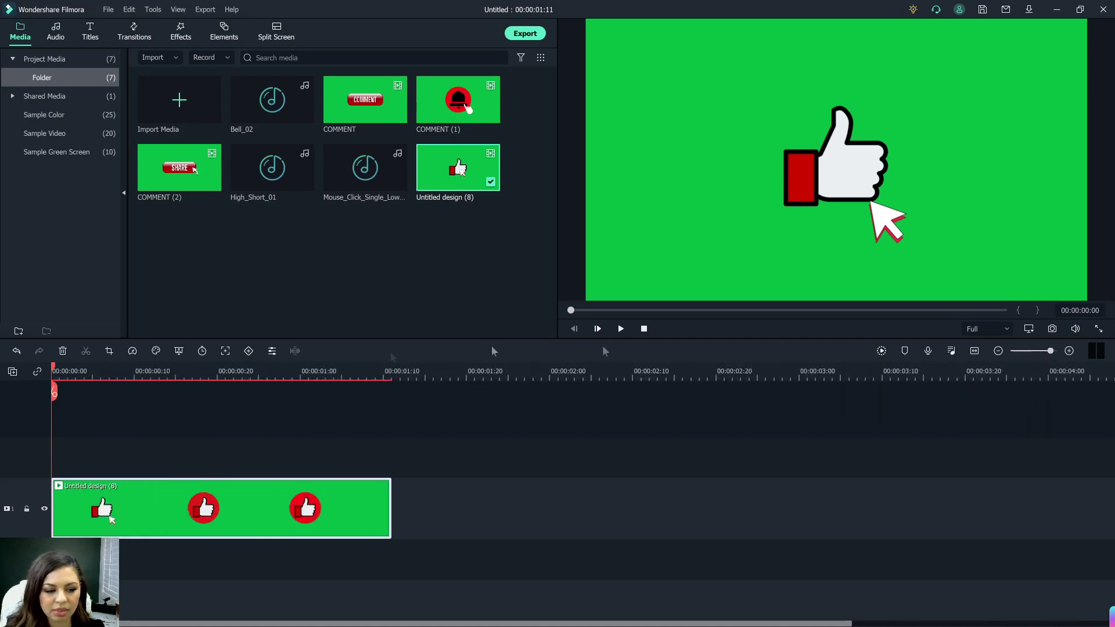
left_click_drag(53, 371, 170, 407)
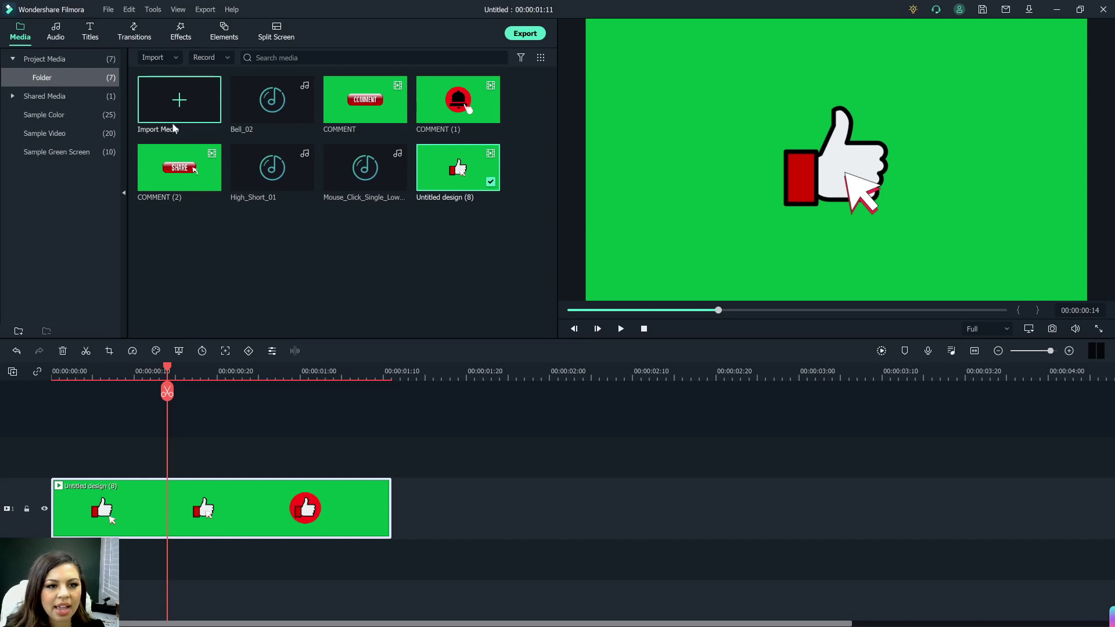
left_click_drag(354, 177, 161, 527)
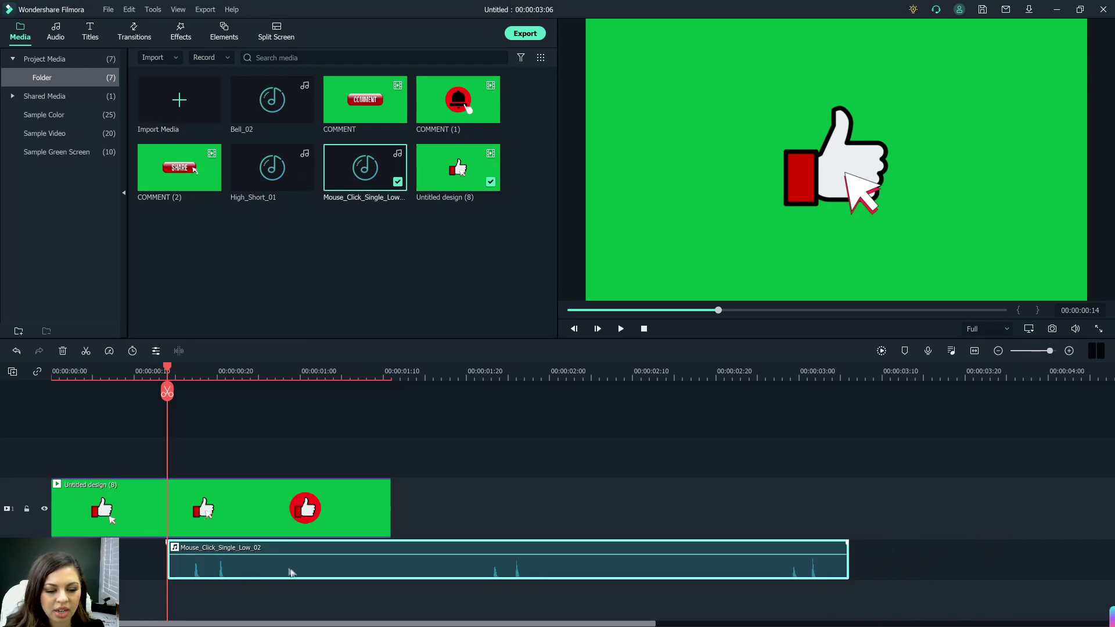
Step: Split the click sound at 00:00:01:07, delete the tail, and play back
left_click_drag(171, 373, 358, 399)
left_click(358, 397)
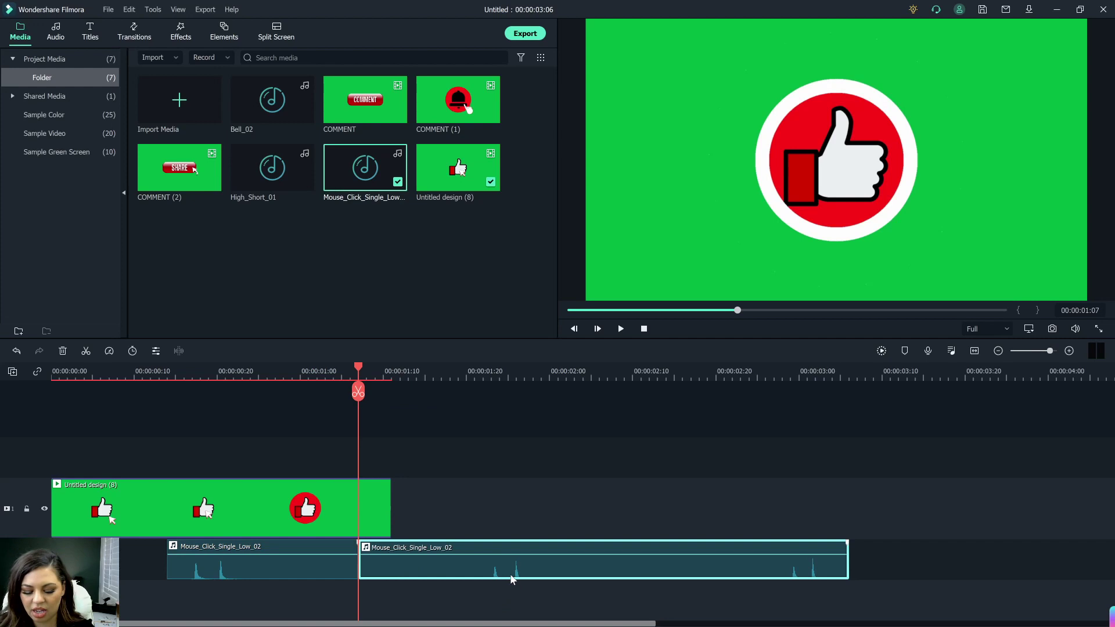
key("Delete")
left_click(574, 329)
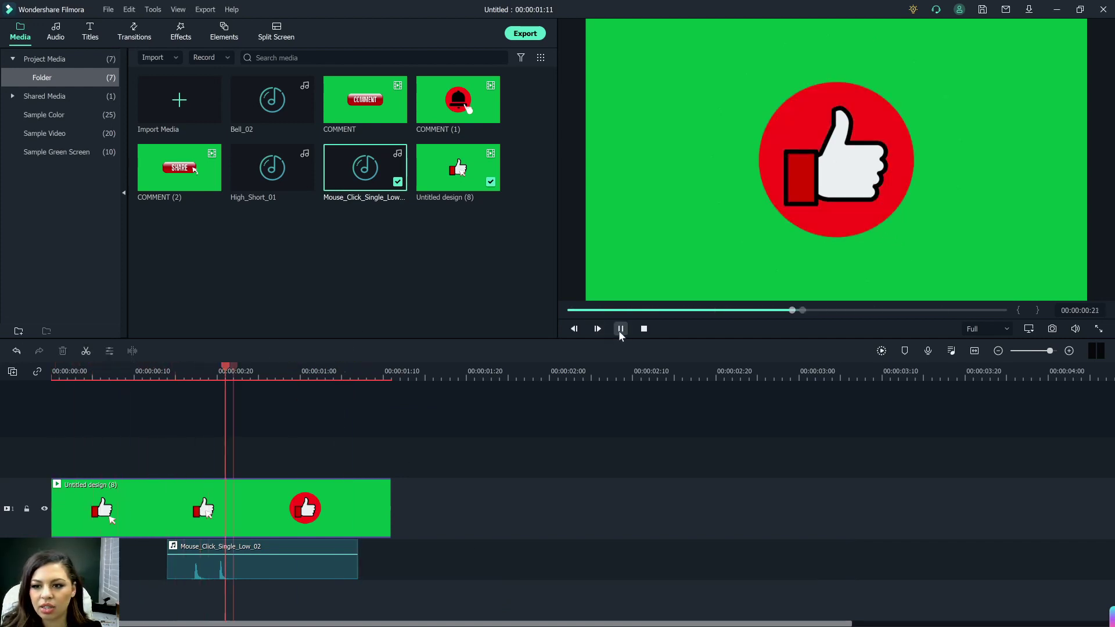
left_click(620, 328)
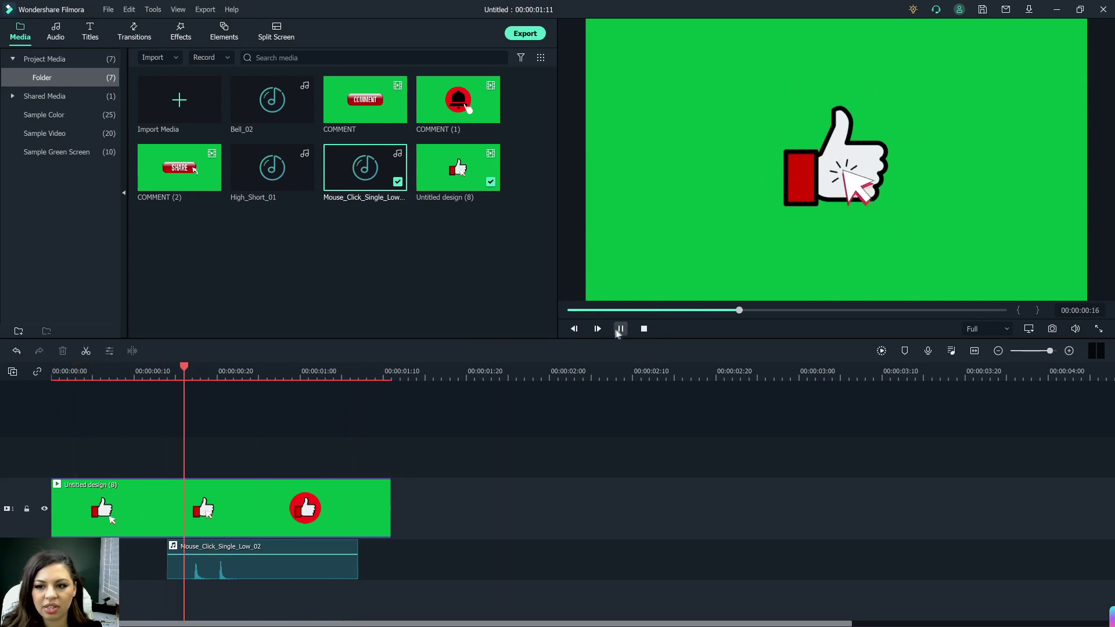
left_click_drag(392, 368, 54, 367)
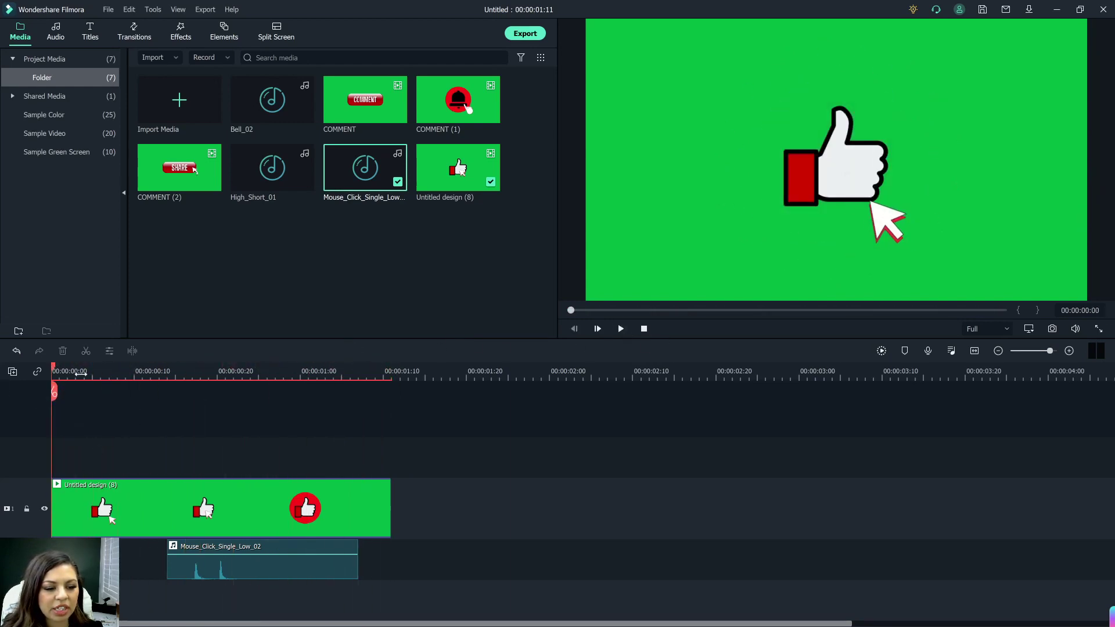
Step: Apply Chroma Key to the thumbs-up clip to remove its green background
left_click_drag(81, 374, 91, 365)
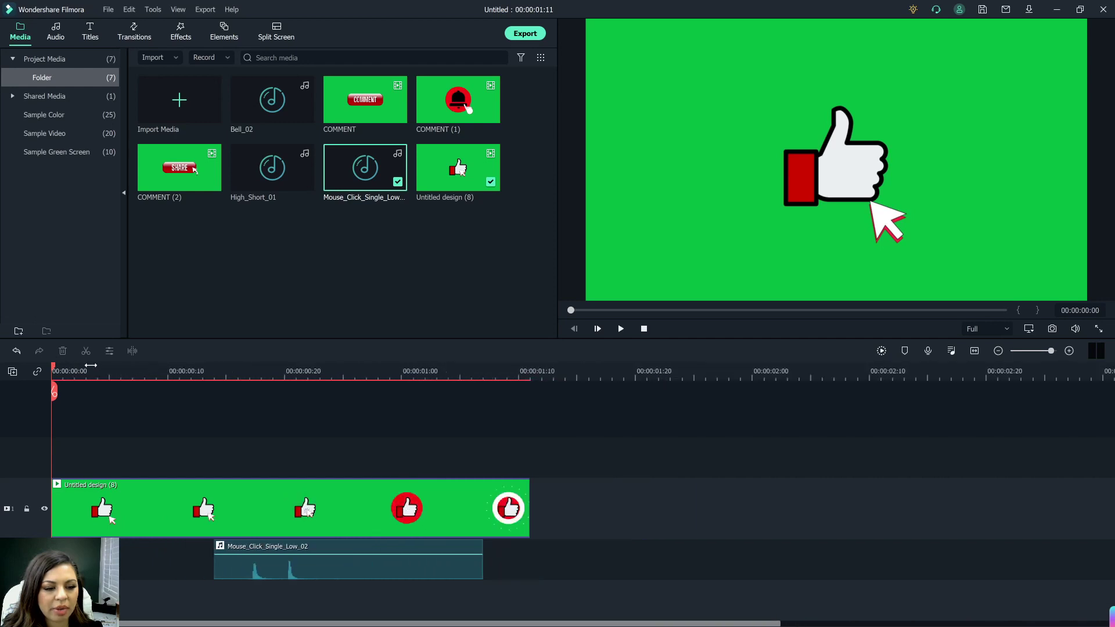
left_click(60, 511)
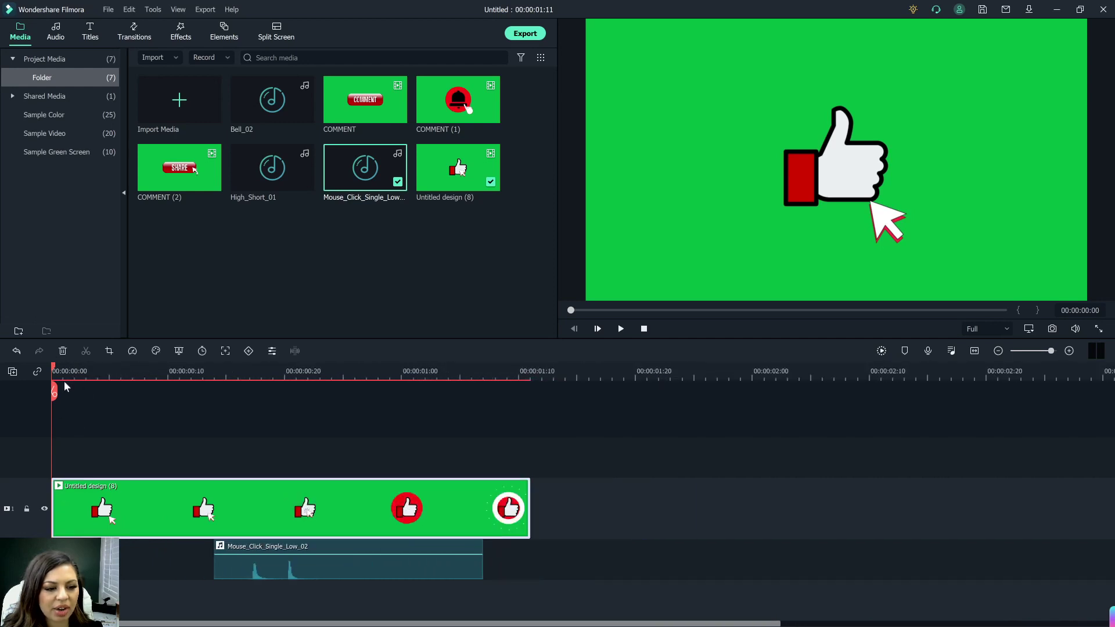
left_click(178, 352)
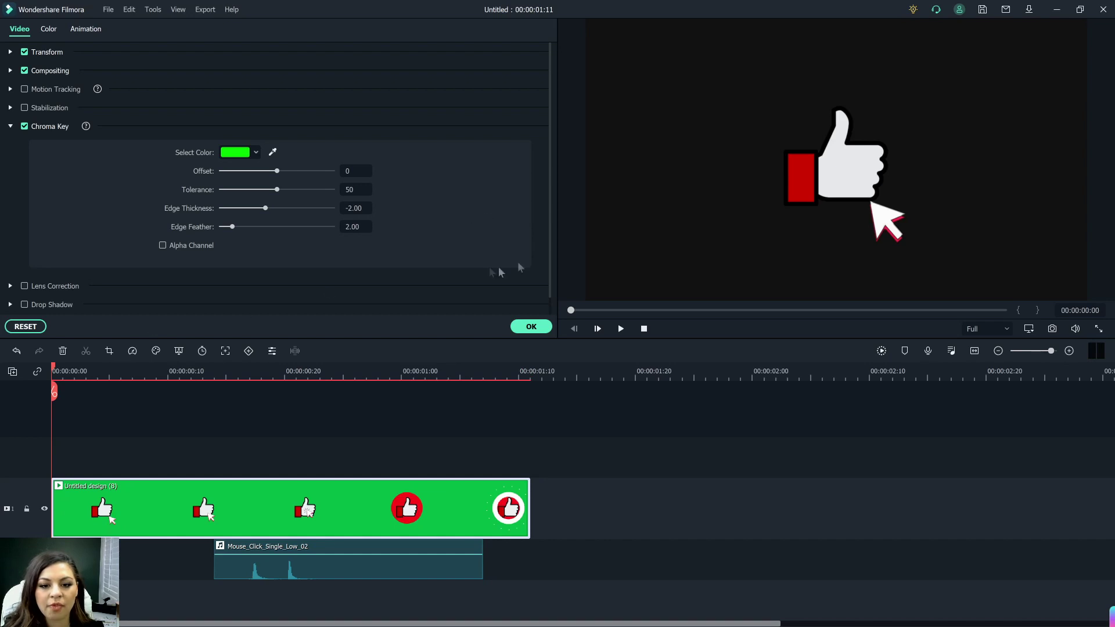
left_click(535, 327)
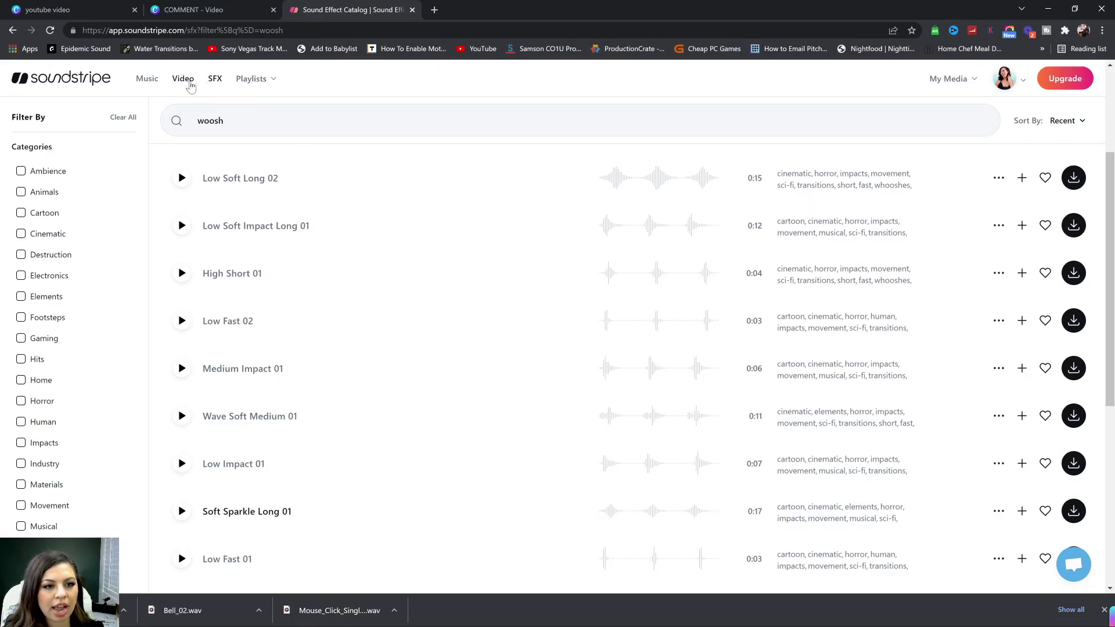
Step: From Soundstripe's Video section, download the third clip of a man walking through a sunlit field
left_click(183, 79)
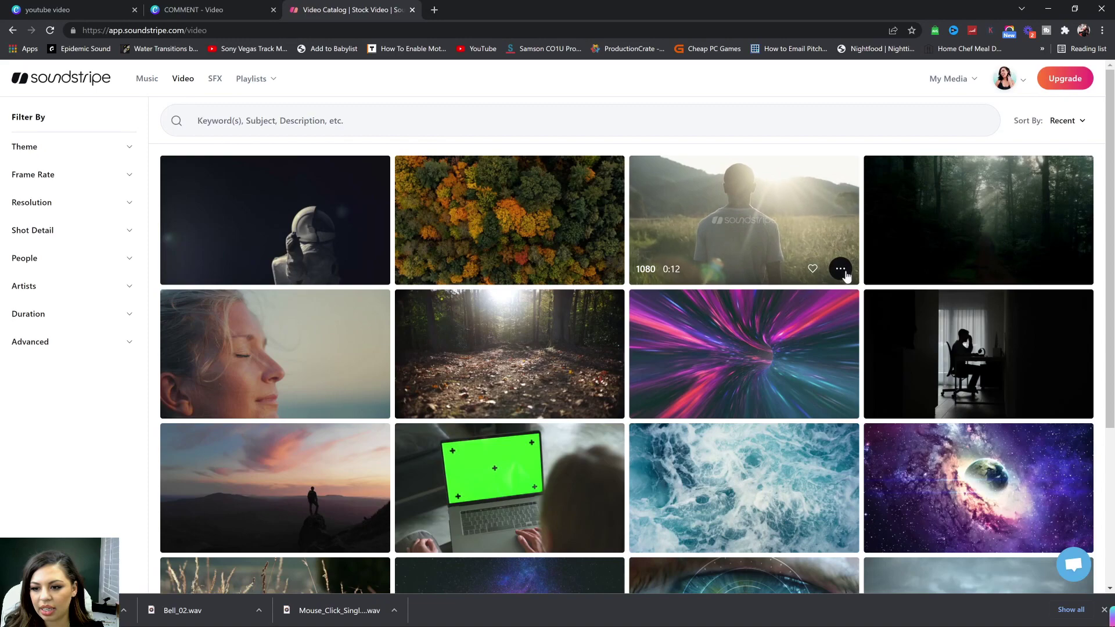
left_click(842, 271)
left_click(843, 242)
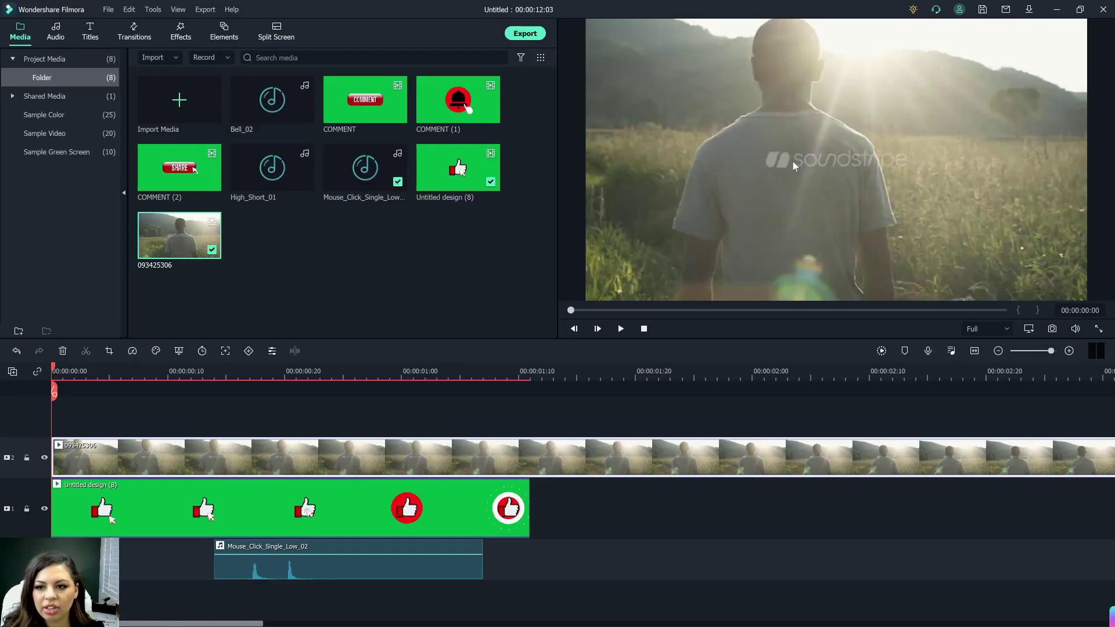
Step: Place the thumbs-up green-screen clip on a new track above the field footage
left_click(239, 513)
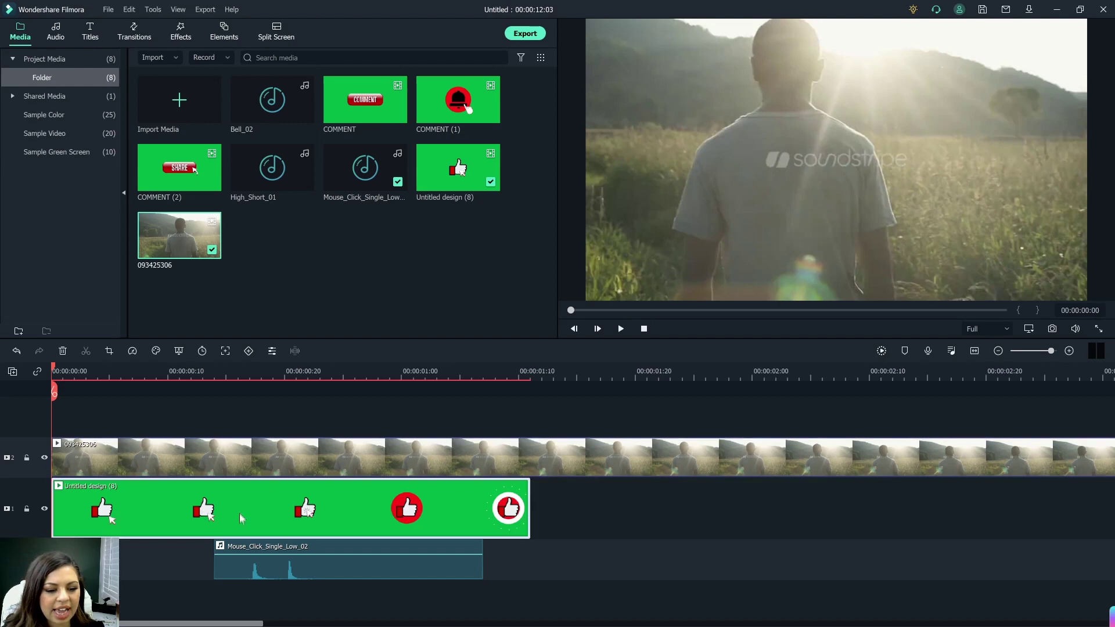
left_click(239, 512)
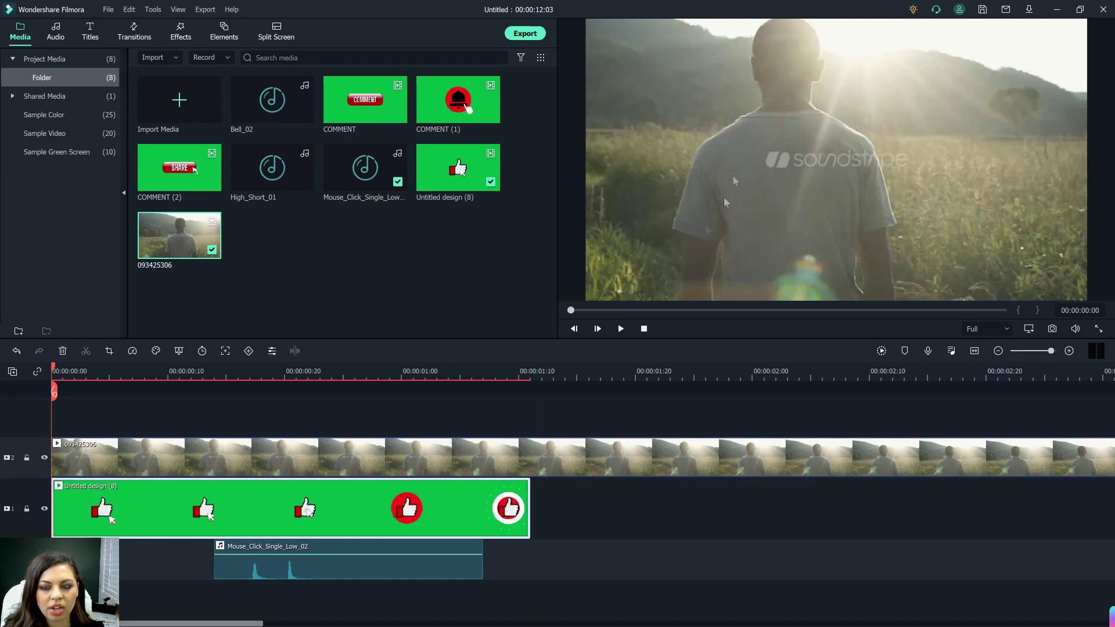
left_click_drag(277, 516, 256, 409)
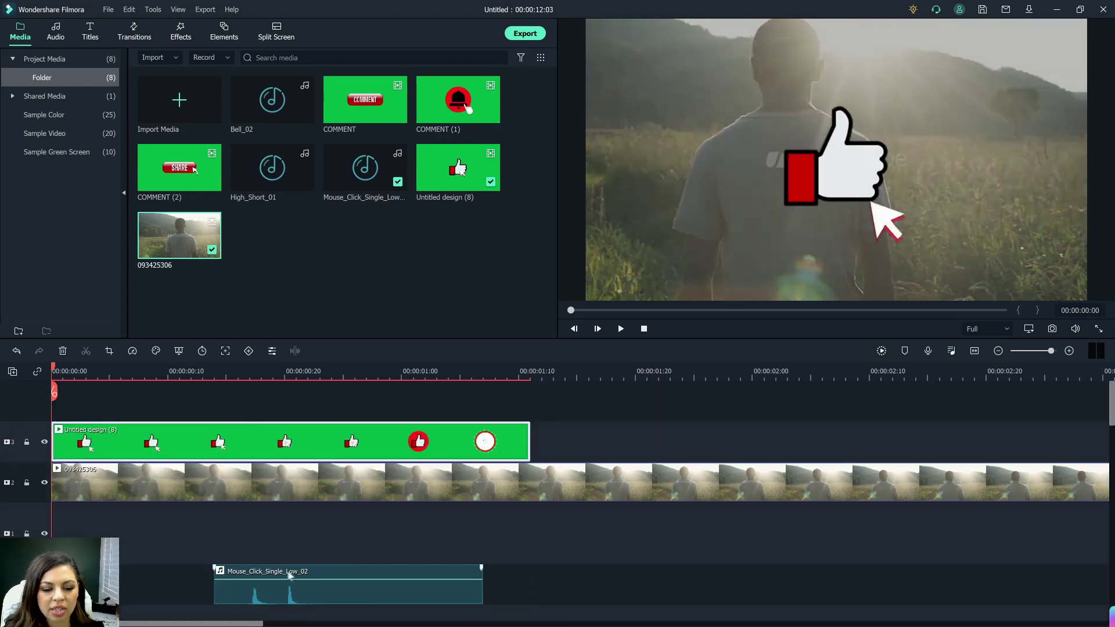
Step: Shrink the thumbs-up overlay and position it in the lower-left corner of the frame
left_click(565, 372)
left_click_drag(565, 372, 250, 374)
left_click(842, 185)
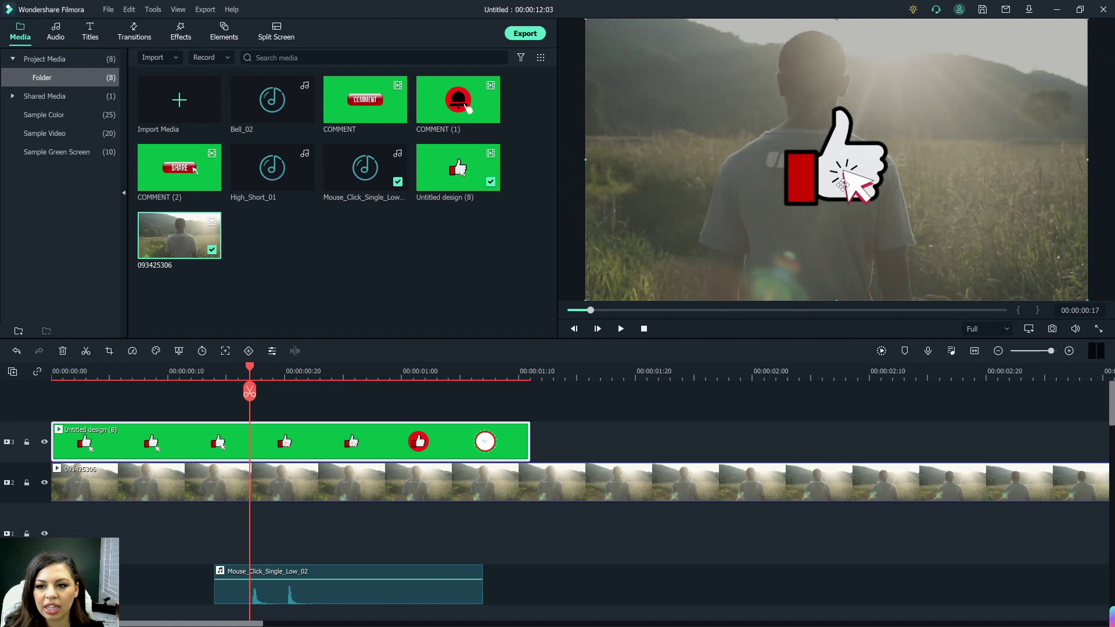
left_click_drag(863, 155, 857, 162)
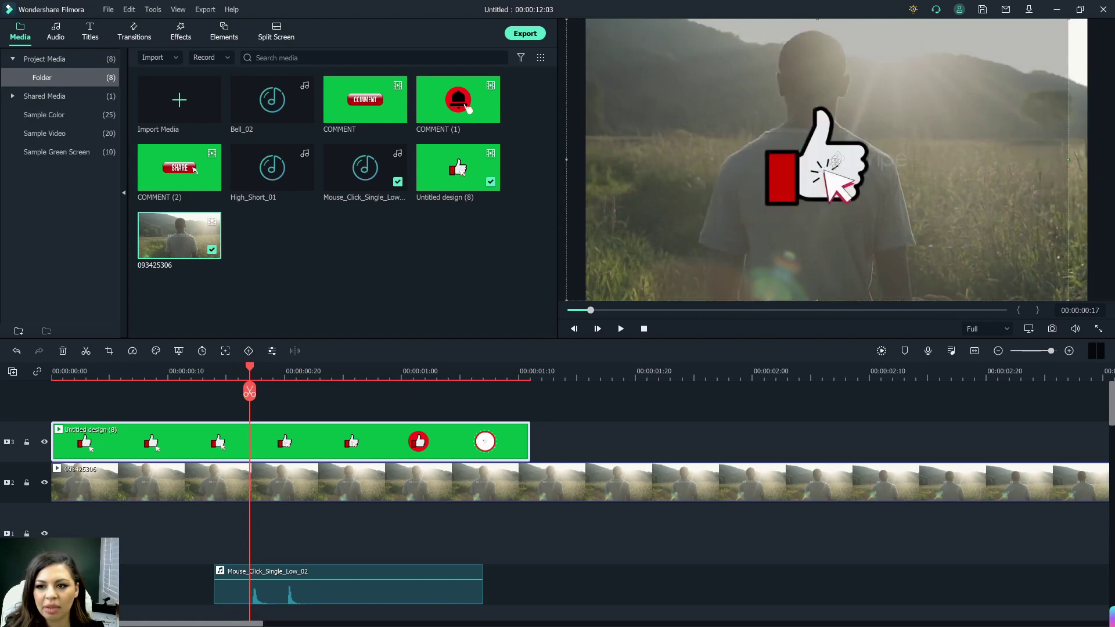
left_click_drag(1081, 26, 859, 174)
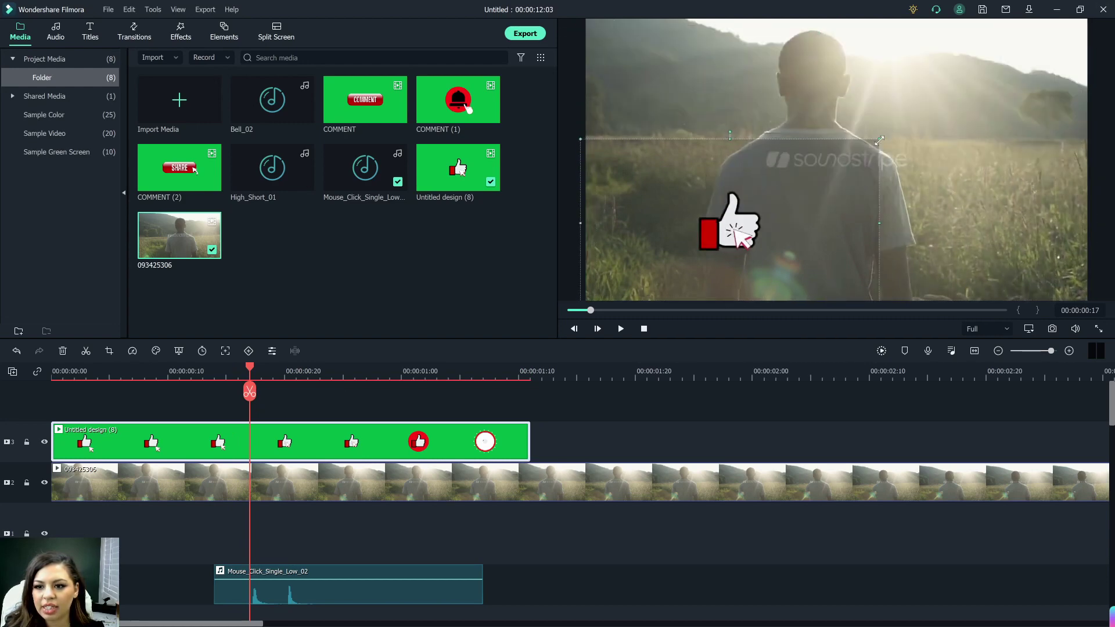
left_click_drag(737, 230, 700, 289)
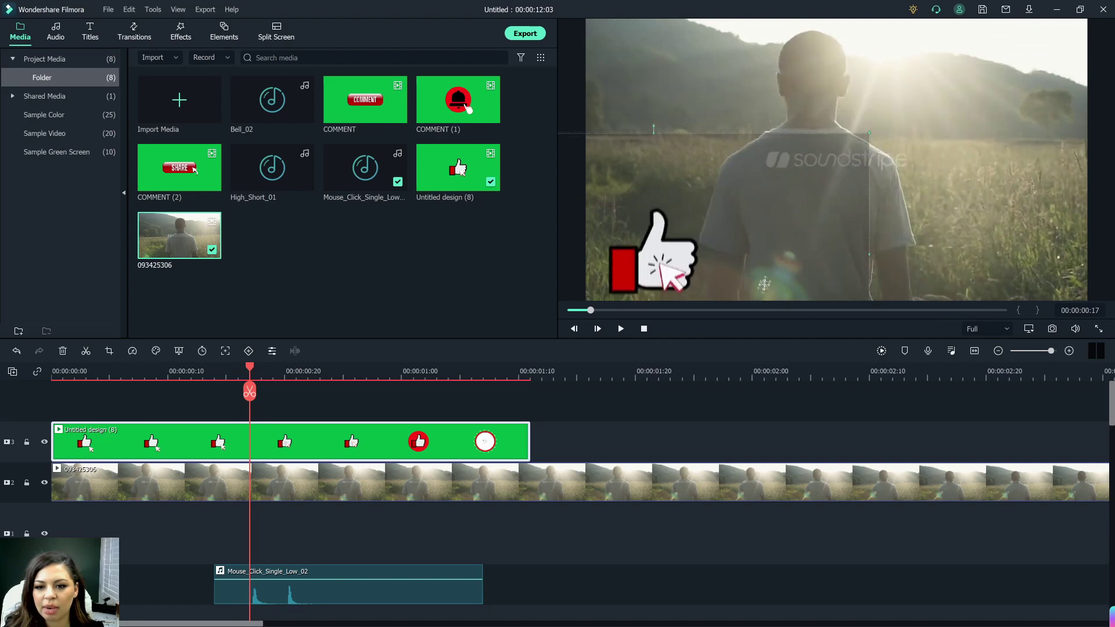
left_click(836, 206)
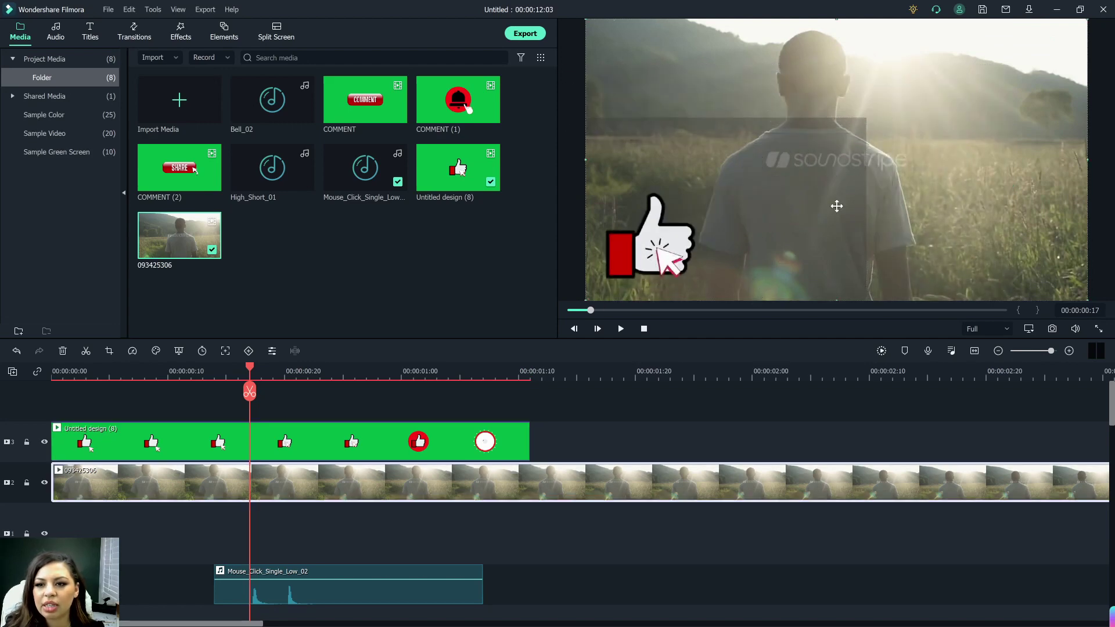
left_click(250, 450)
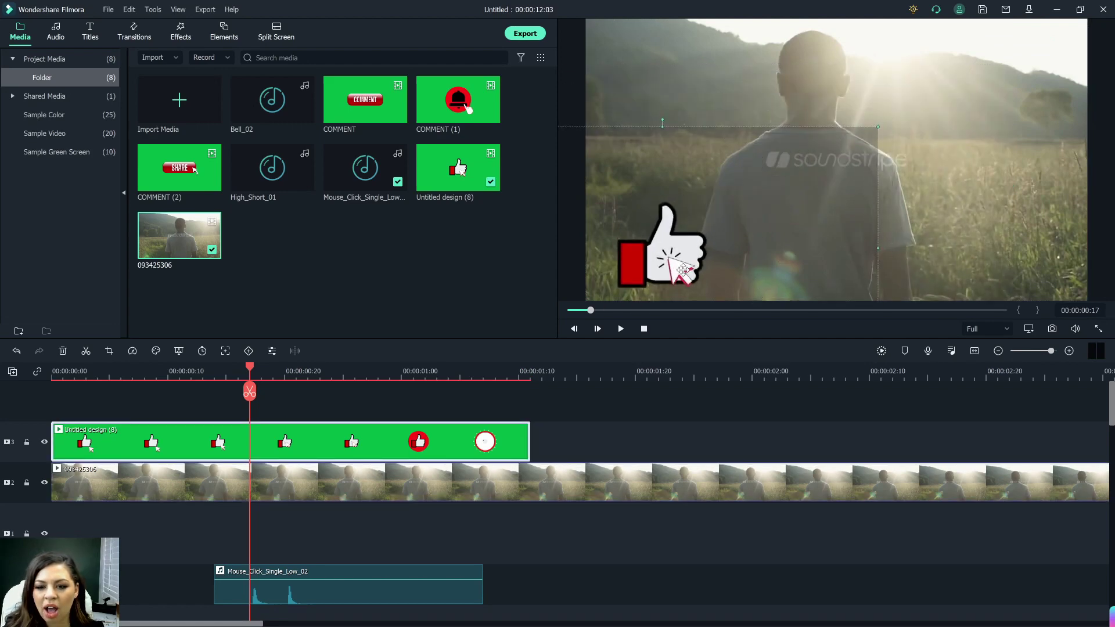
Step: In the overlay clip's Chroma Key settings, raise Offset to 11 and set Tolerance to 51
double_click(261, 454)
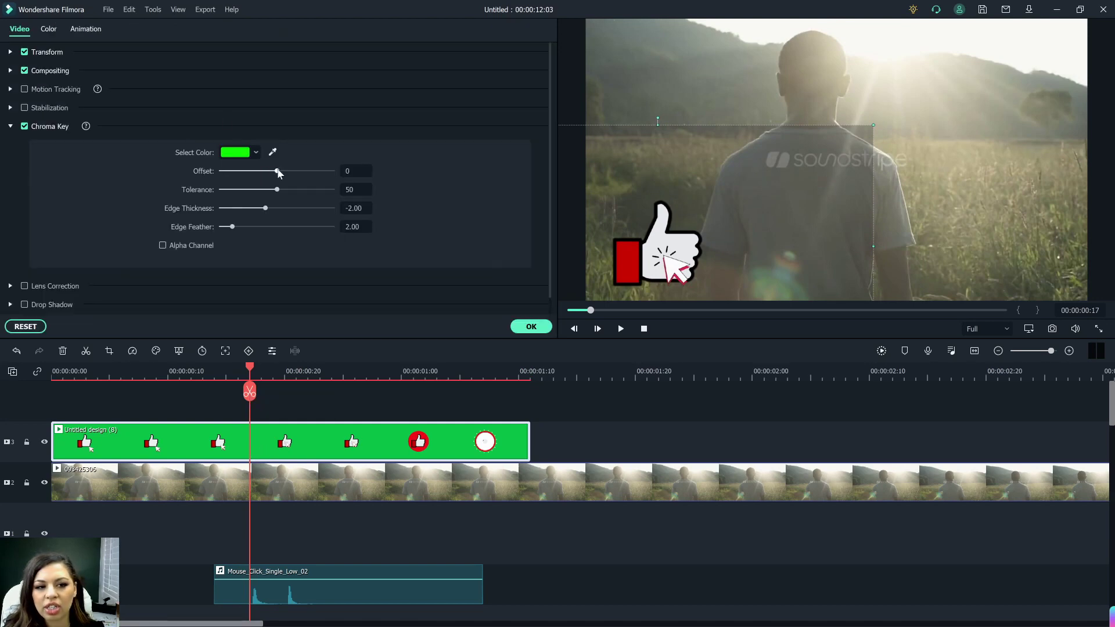
left_click_drag(277, 172, 284, 173)
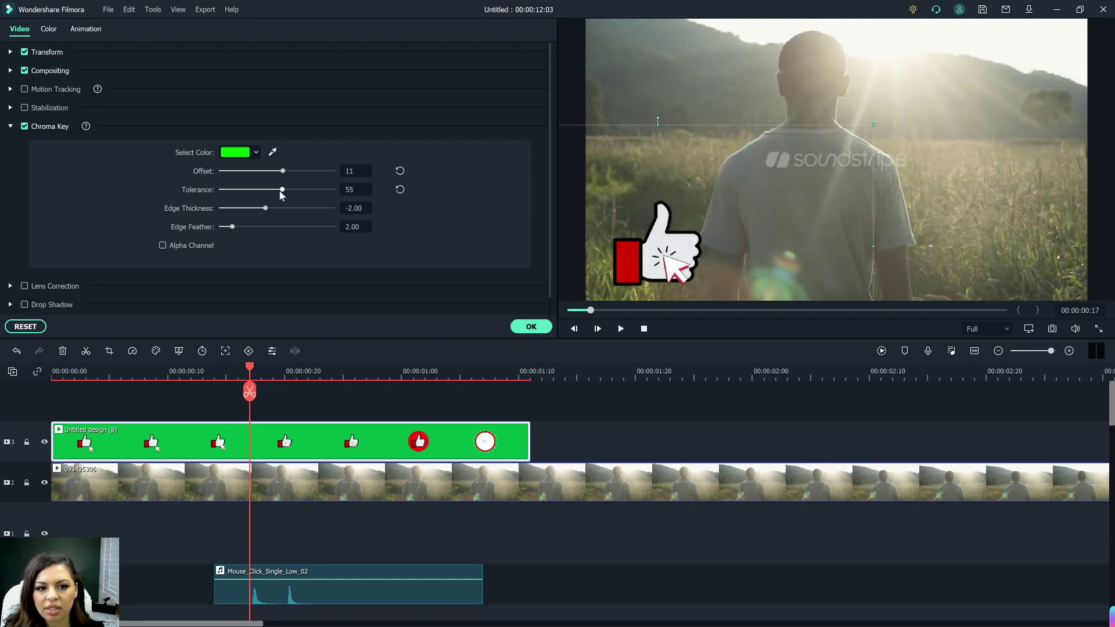
left_click_drag(275, 193, 277, 191)
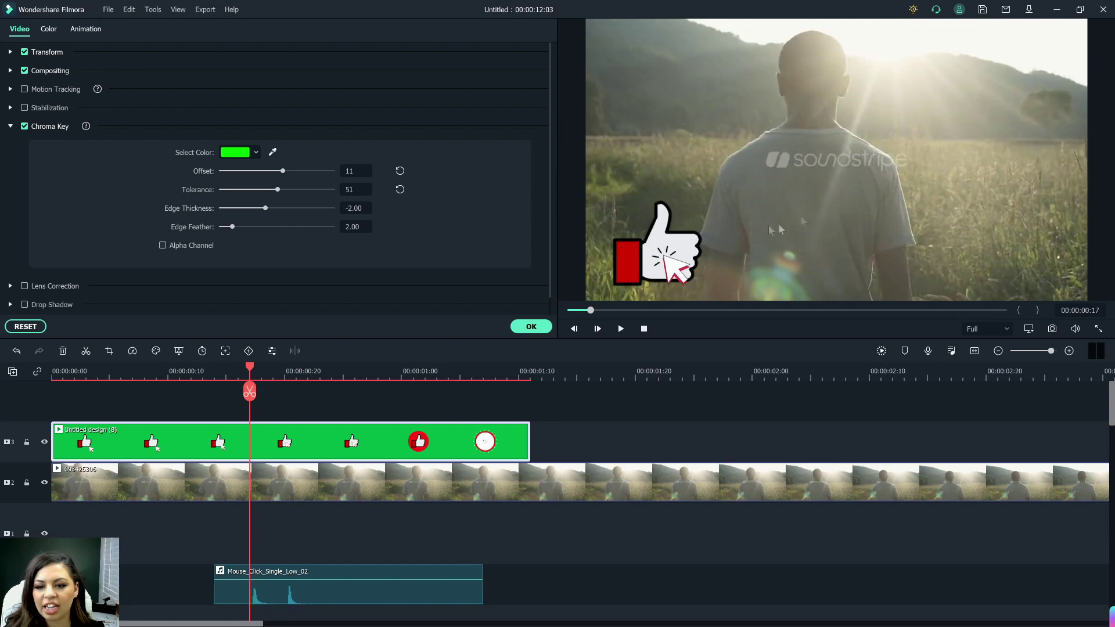